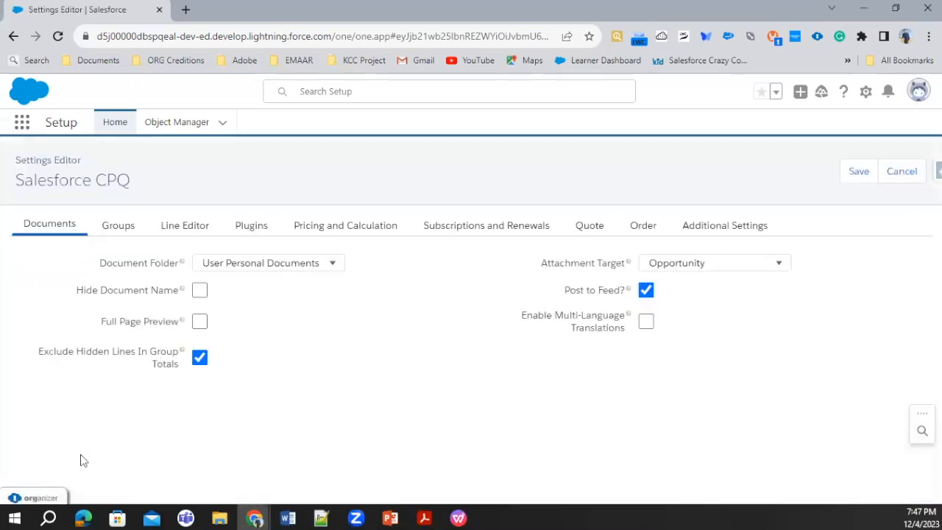
# Review the Pricing and Calculation and the Plugins settings of the Salesforce CPQ package.
pyautogui.click(315, 233)
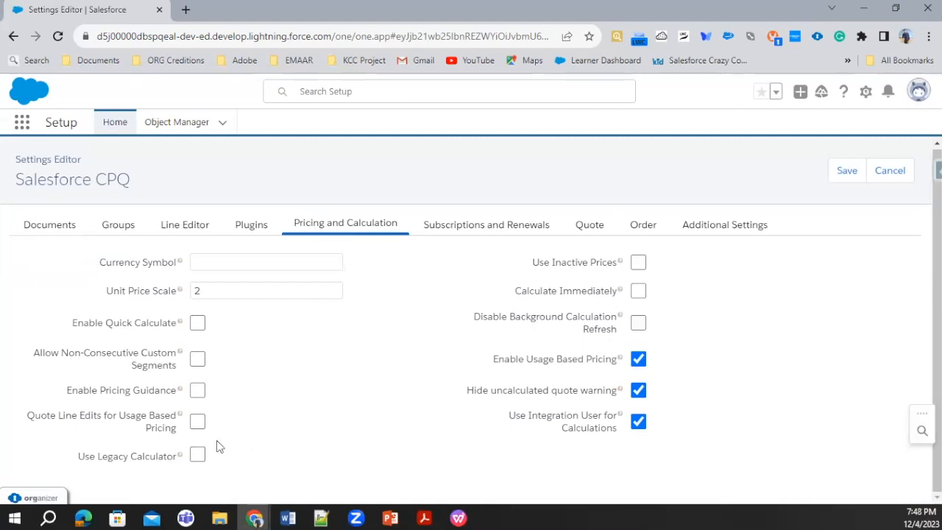
pyautogui.click(252, 230)
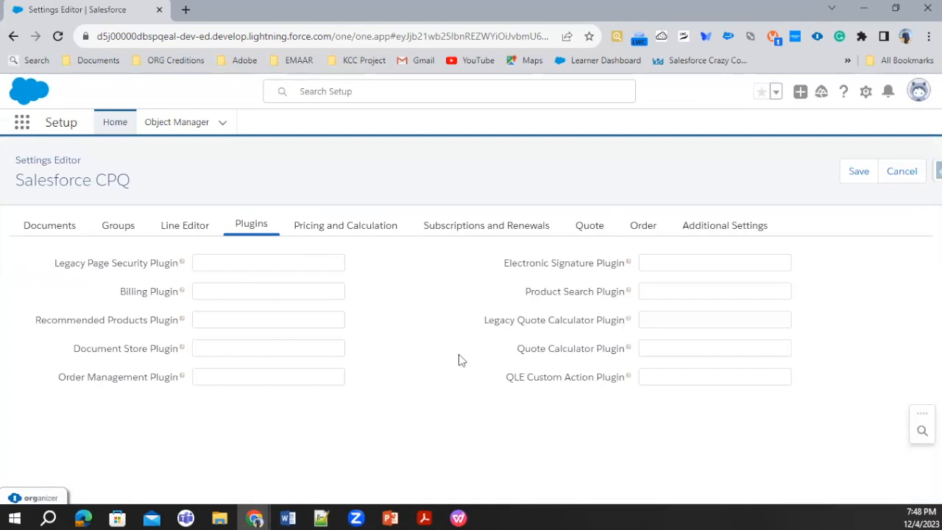
pyautogui.click(321, 229)
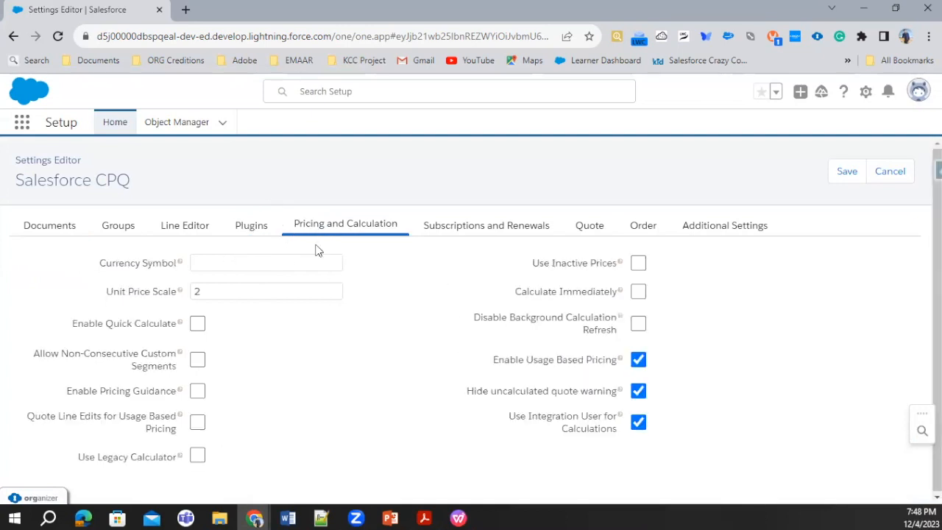
pyautogui.click(198, 456)
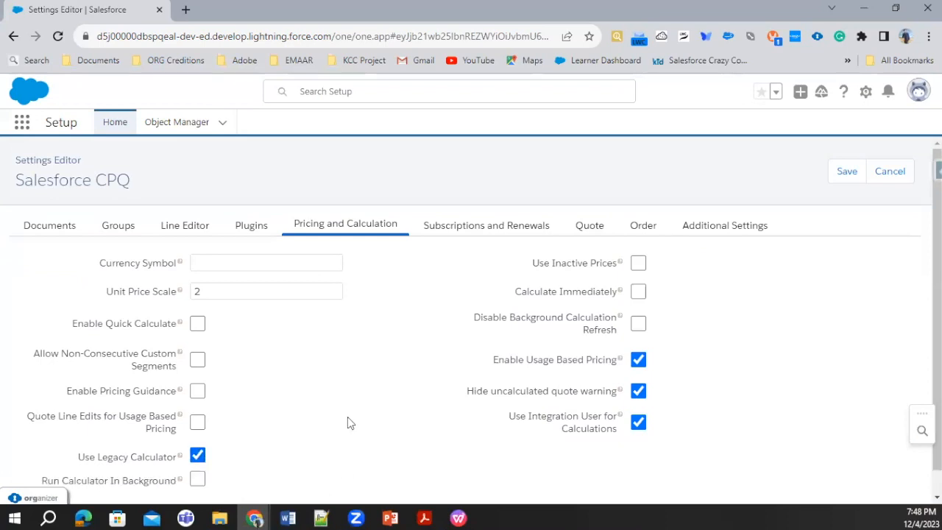
pyautogui.scroll(-1, 347, 414)
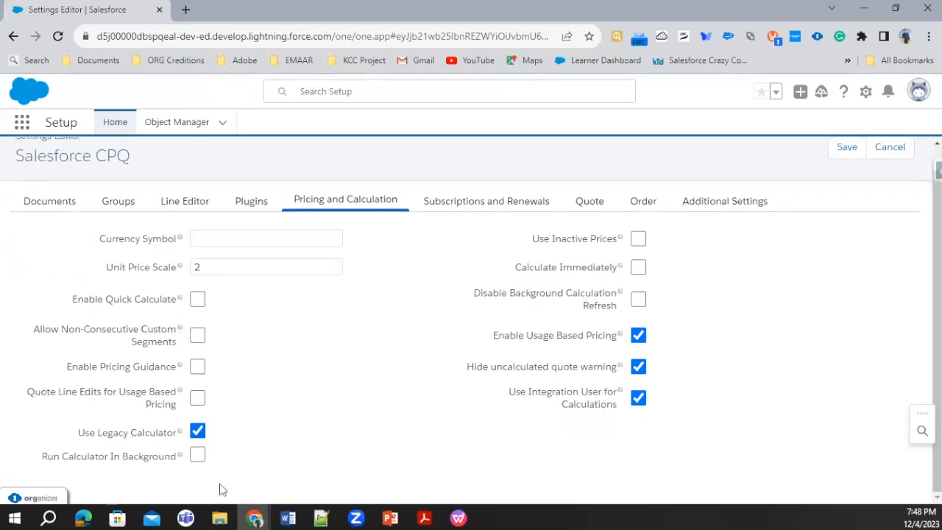
pyautogui.click(197, 456)
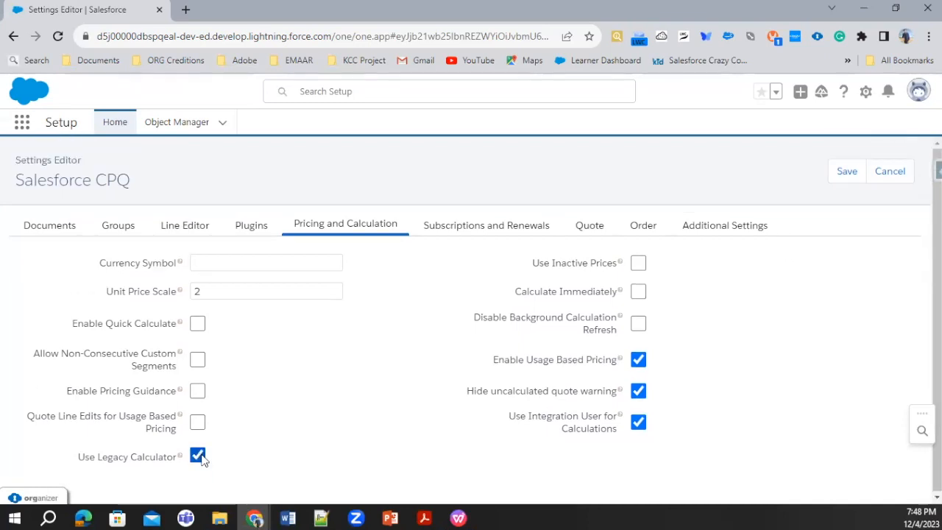
pyautogui.click(197, 456)
pyautogui.moveTo(180, 457)
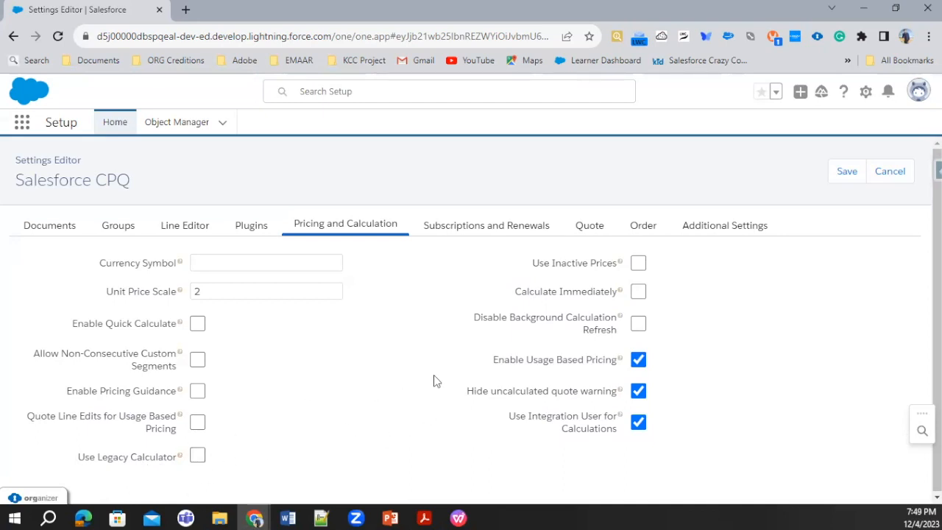
# Save the Salesforce CPQ package settings and show the All list view of the price rules.
pyautogui.click(855, 179)
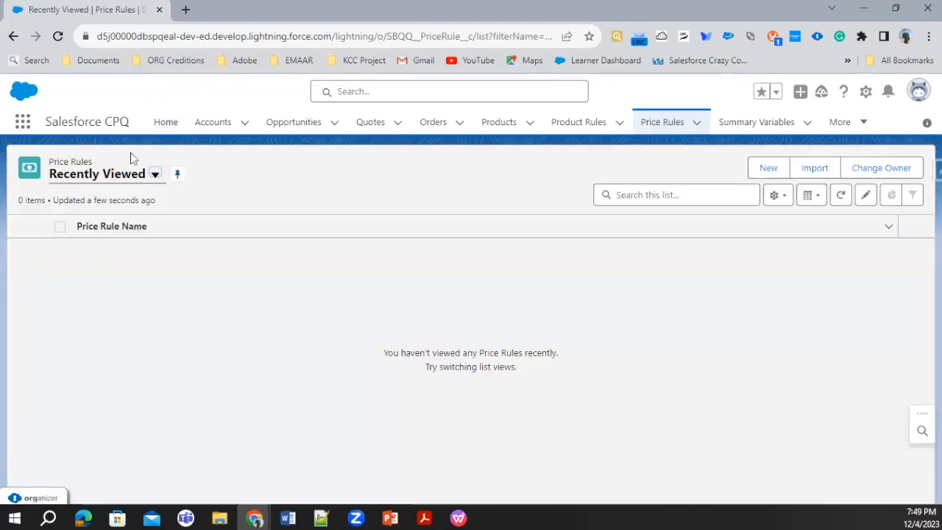
pyautogui.click(155, 174)
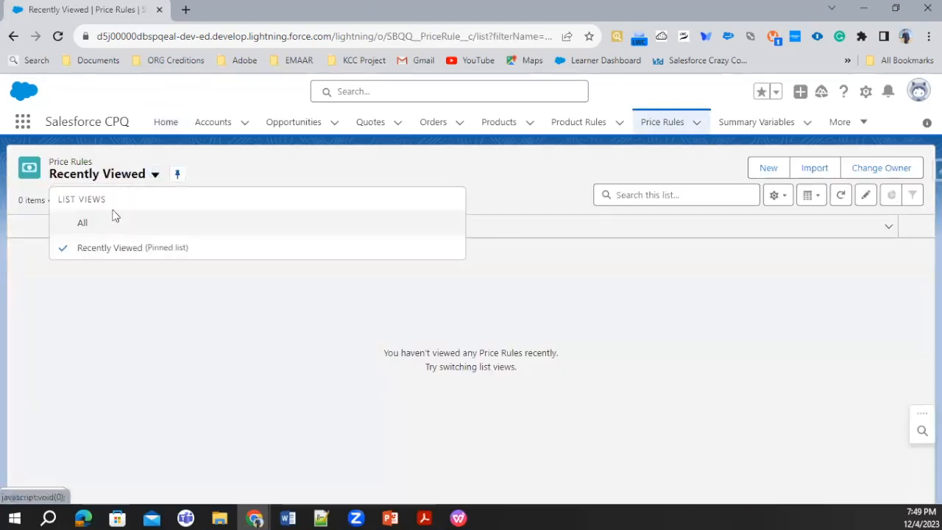
pyautogui.click(83, 223)
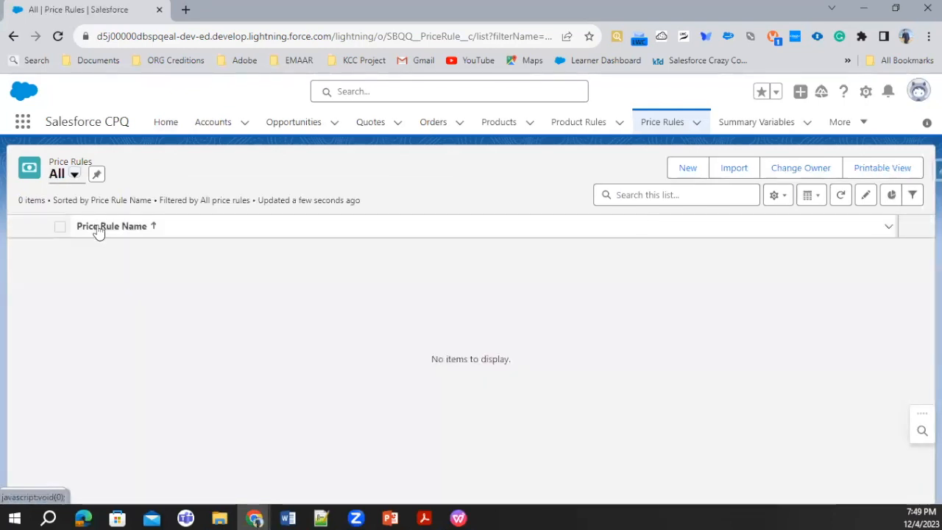
# Start a new price rule and enter "Account Type Dis" as the beginning of its name.
pyautogui.click(676, 175)
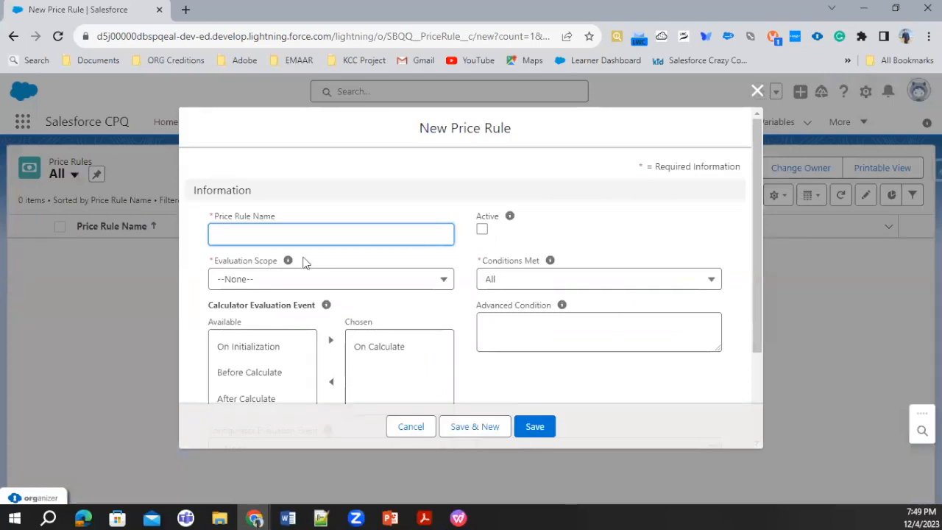
pyautogui.click(303, 237)
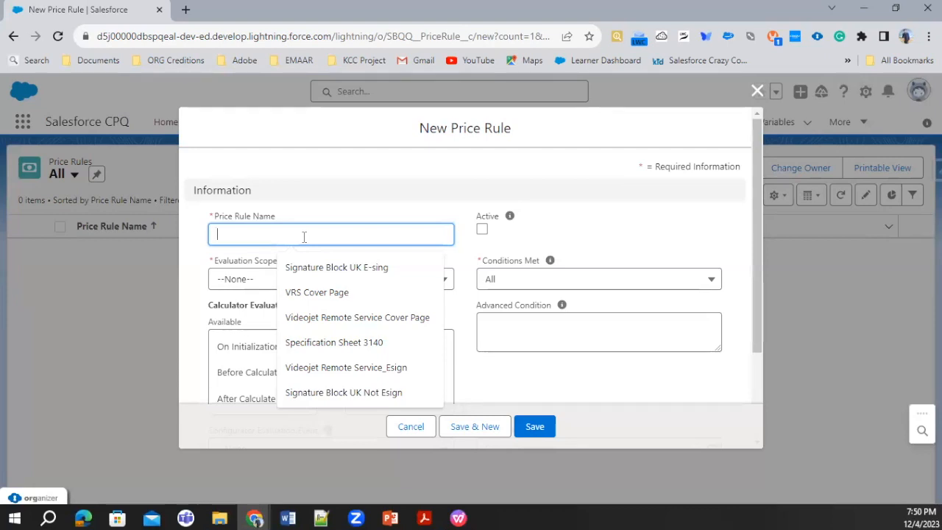
pyautogui.write('Accou')
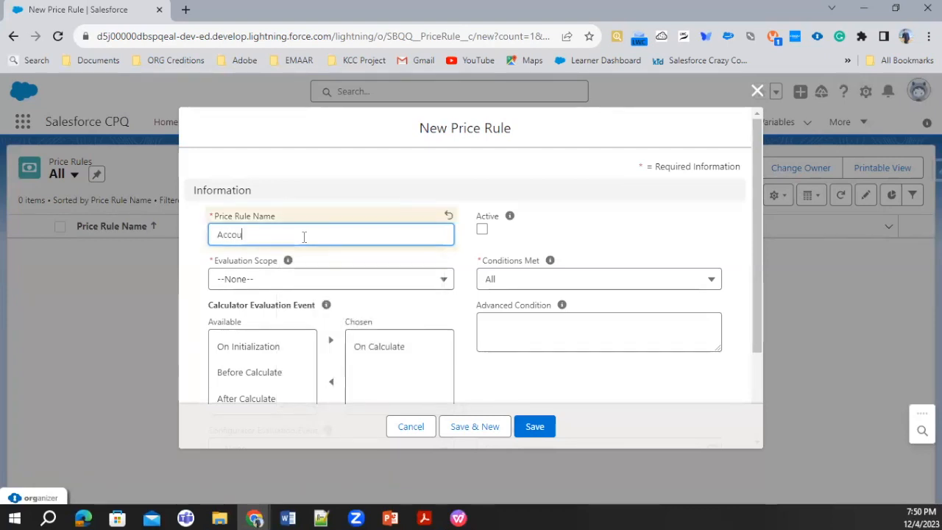
pyautogui.write('n Type ')
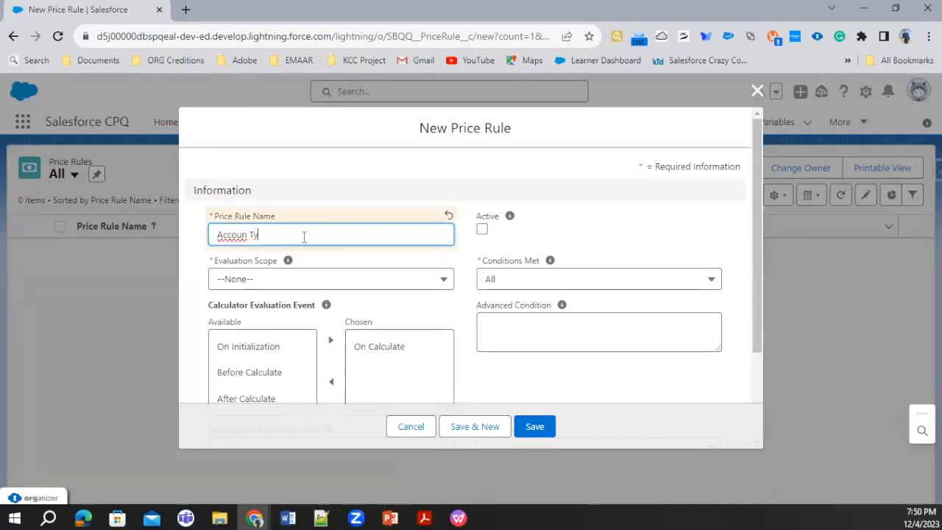
pyautogui.write('Dic')
pyautogui.press('BackSpace')
pyautogui.write('s')
pyautogui.click(250, 235)
pyautogui.write('t')
# In Notepad++, write the line "when The Account Type is Direct Customer then we will give 10 % Dicount".
pyautogui.click(327, 517)
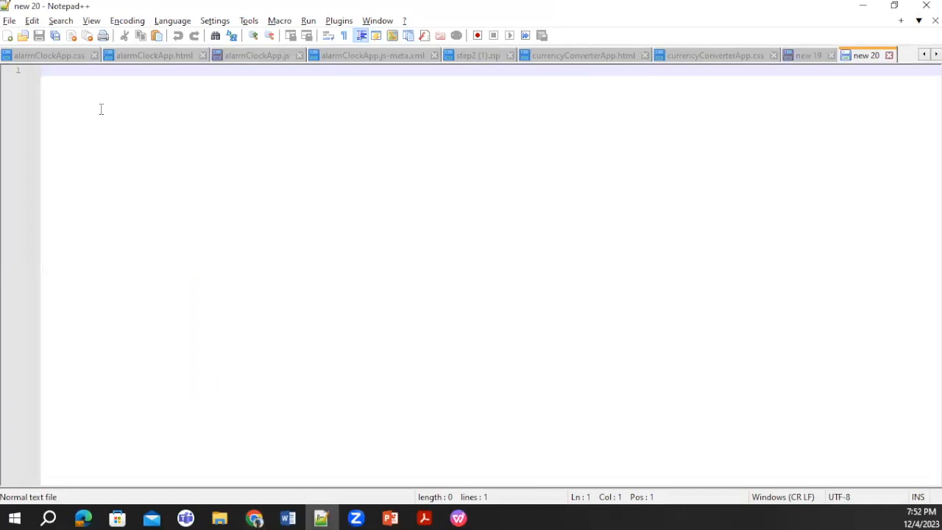
pyautogui.write('when The Account Type is')
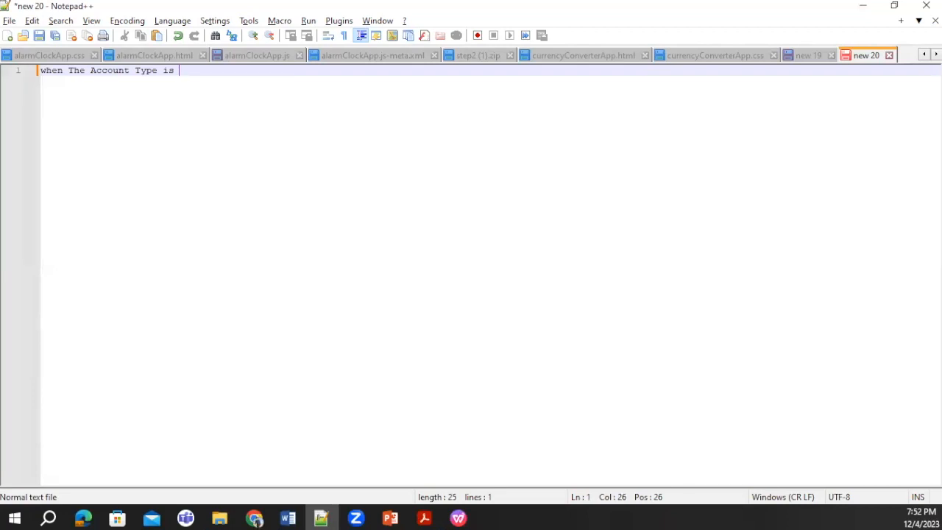
pyautogui.write('Direct Customer the')
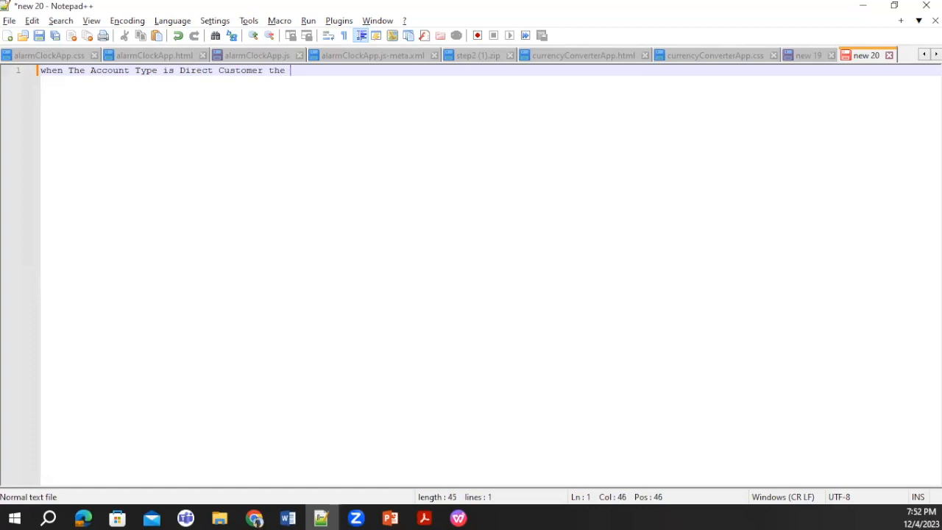
pyautogui.press('BackSpace')
pyautogui.write('n q')
pyautogui.press('BackSpace')
pyautogui.write('we w')
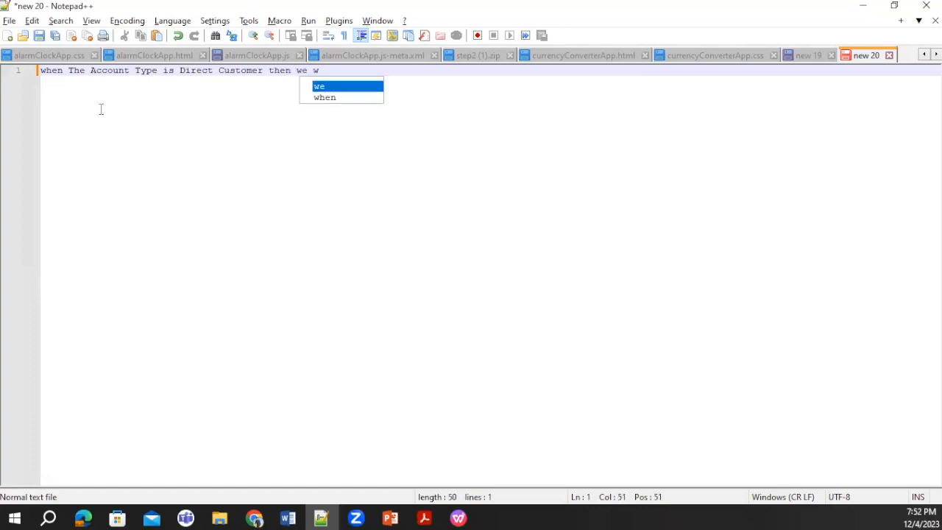
pyautogui.write('ill g')
pyautogui.write('ive 10 ')
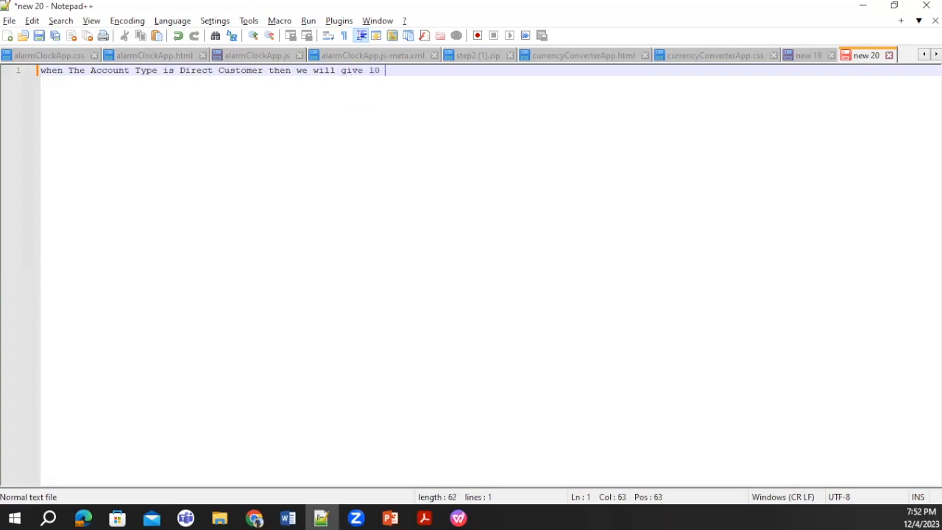
pyautogui.write('% D')
pyautogui.press('BackSpace')
pyautogui.write('Dicount')
pyautogui.press('Return')
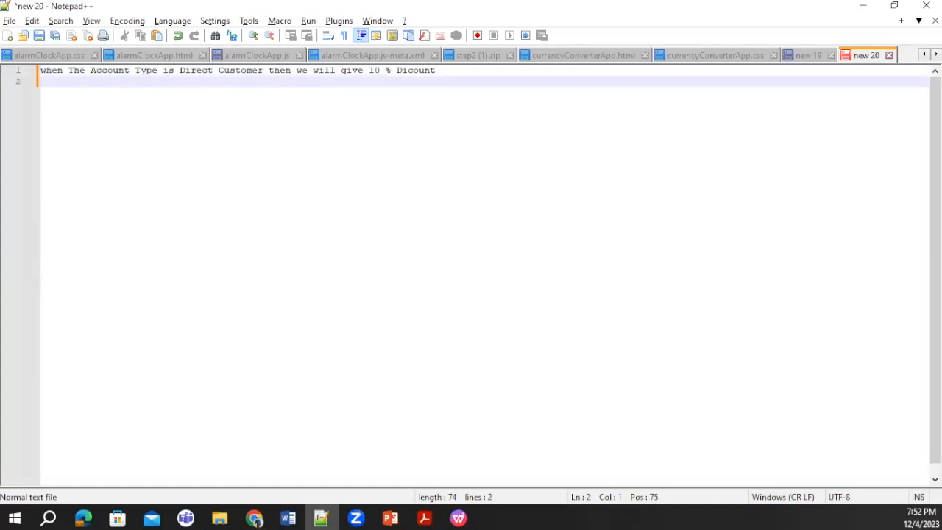
# Duplicate the discount line twice and change the second line to Channel Partner with a 15 % discount.
pyautogui.hotkey('ctrl', 'v')
pyautogui.press('Return')
pyautogui.hotkey('ctrl', 'v')
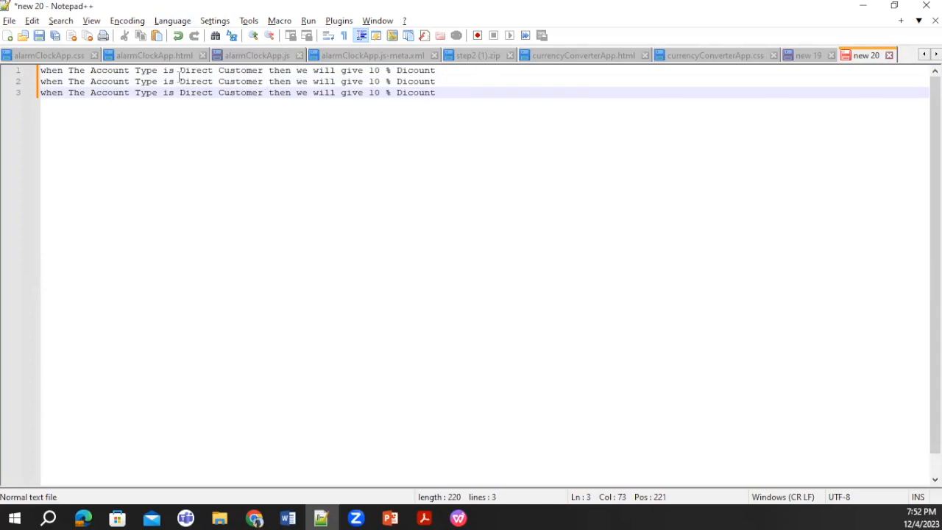
pyautogui.moveTo(262, 82); pyautogui.dragTo(177, 80)
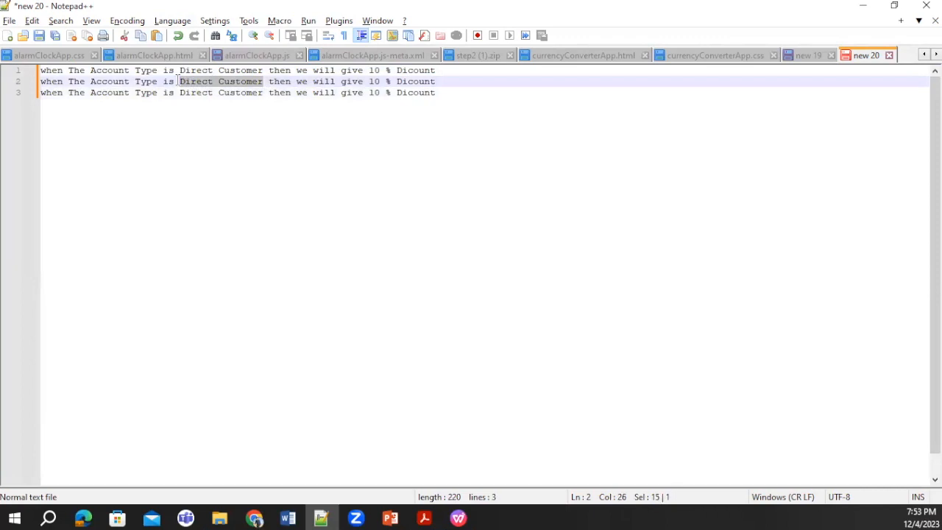
pyautogui.write('Channel P')
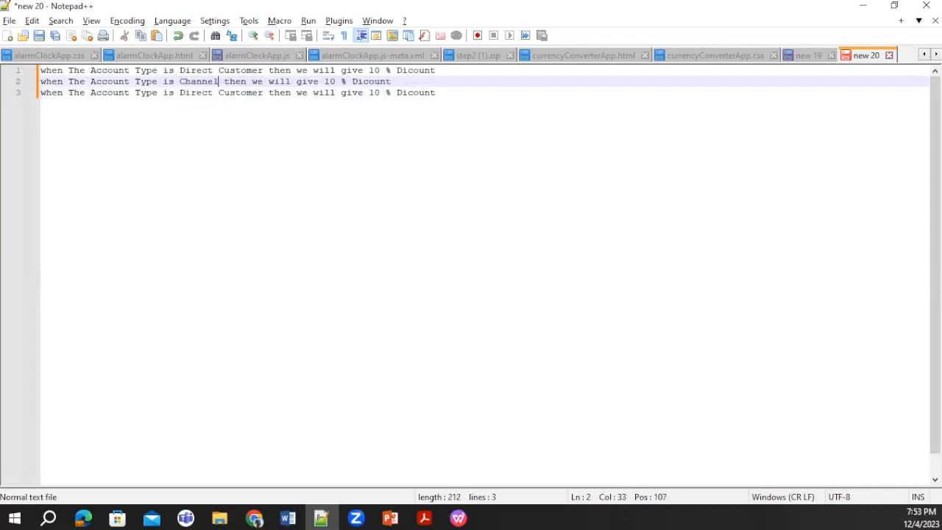
pyautogui.write('artner')
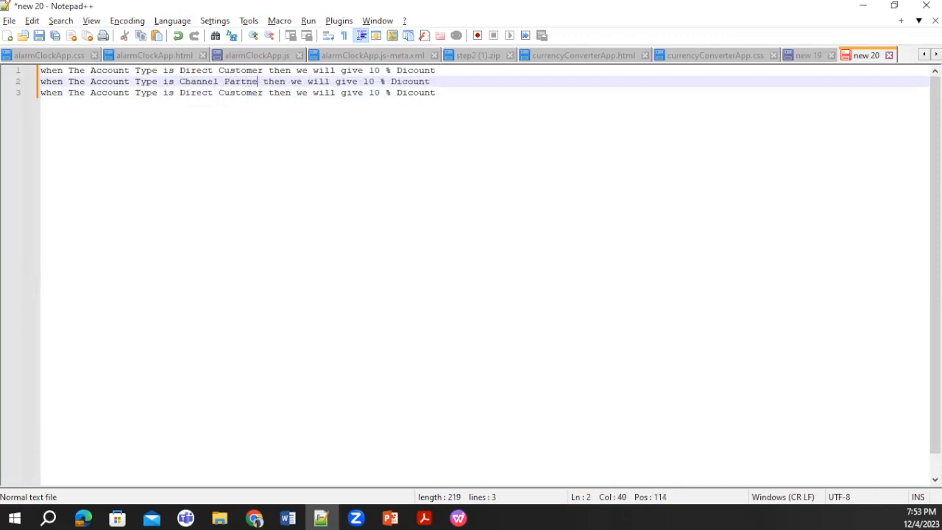
pyautogui.click(379, 82)
pyautogui.write('5')
pyautogui.press('Delete')
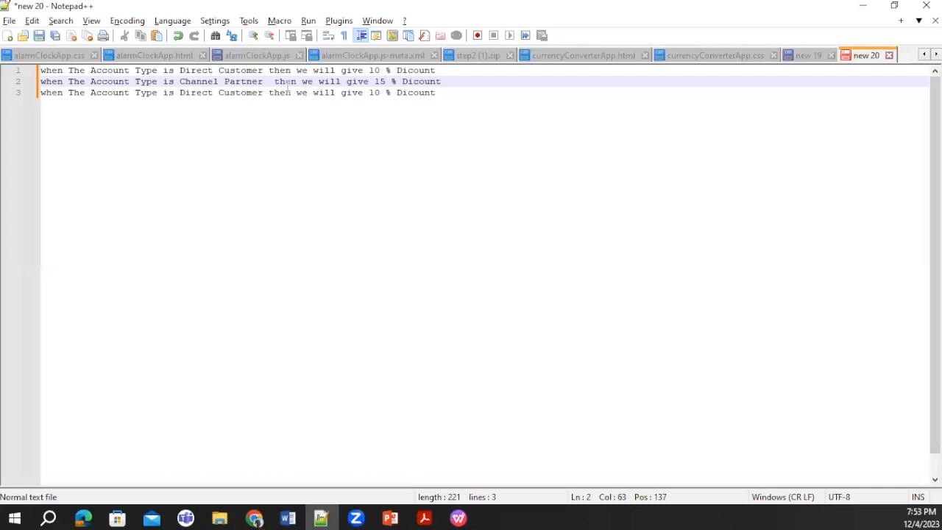
# Change the third line's account type to Technology Printer and its discount to 20 %.
pyautogui.click(267, 91)
pyautogui.press('BackSpace')
pyautogui.press('BackSpace')
pyautogui.press('BackSpace')
pyautogui.press('BackSpace')
pyautogui.press('BackSpace')
pyautogui.press('BackSpace')
pyautogui.press('BackSpace')
pyautogui.press('BackSpace')
pyautogui.press('BackSpace')
pyautogui.press('BackSpace')
pyautogui.press('BackSpace')
pyautogui.press('BackSpace')
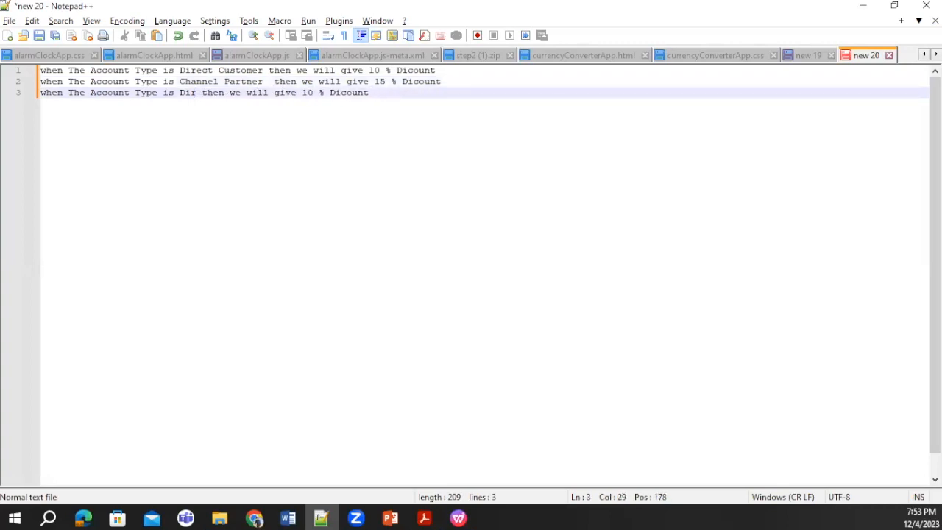
pyautogui.press('BackSpace')
pyautogui.press('BackSpace')
pyautogui.press('BackSpace')
pyautogui.press('BackSpace')
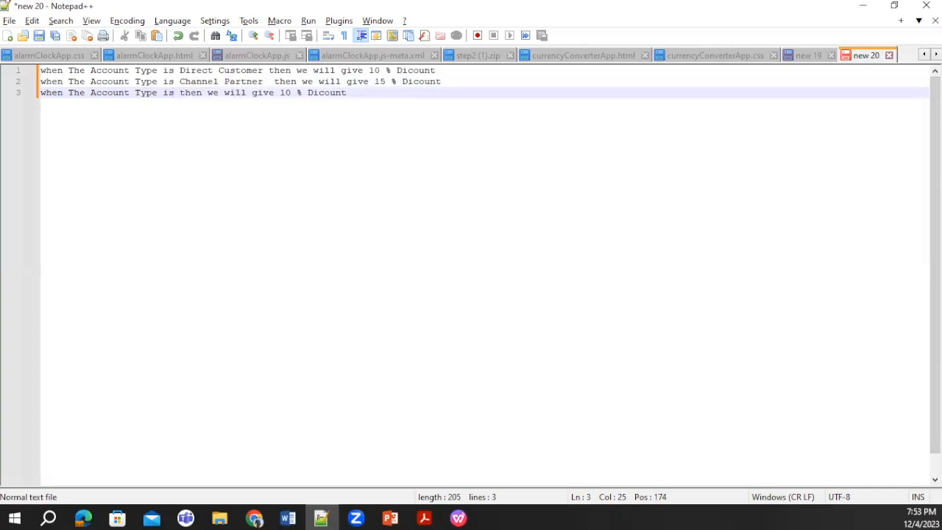
pyautogui.write('Technology Printer')
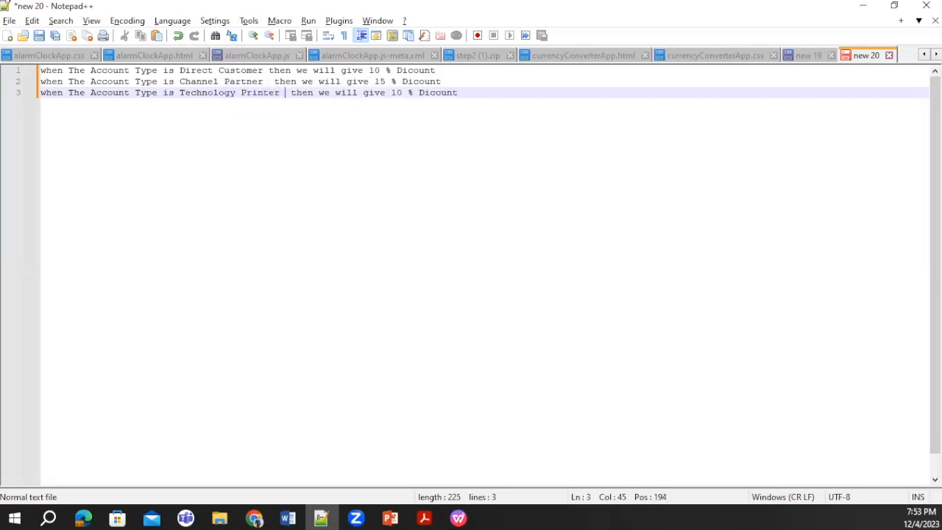
pyautogui.click(401, 93)
pyautogui.press('BackSpace')
pyautogui.write('2')
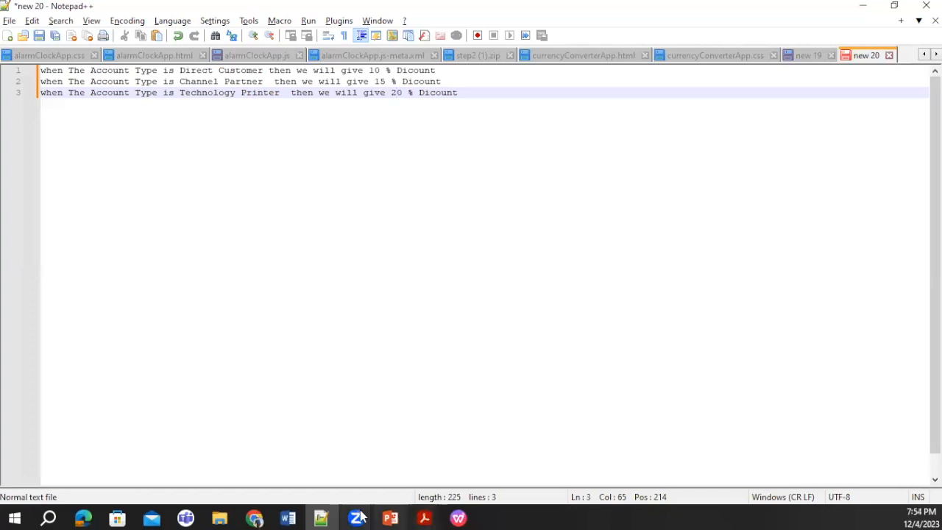
# Return to the New Price Rule form in Chrome, complete the name as "Account Type Discount" and make the rule active.
pyautogui.moveTo(258, 515)
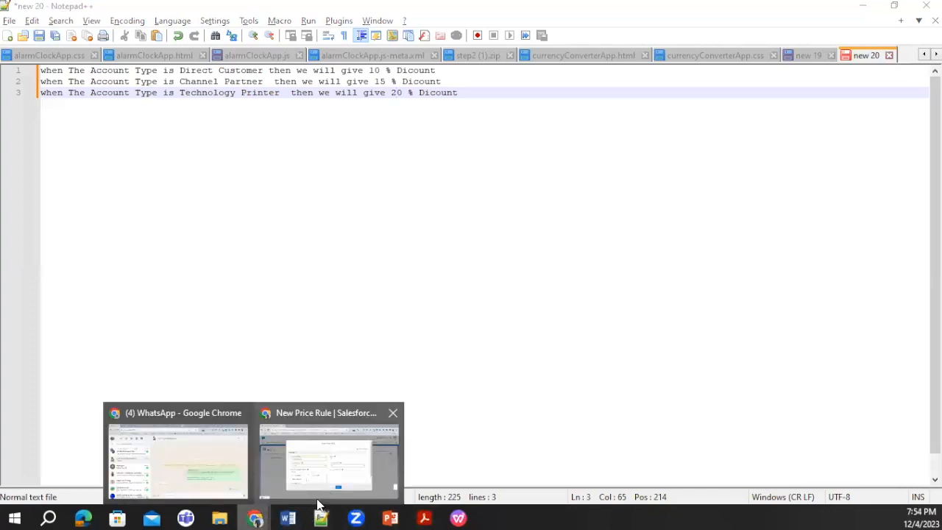
pyautogui.click(320, 456)
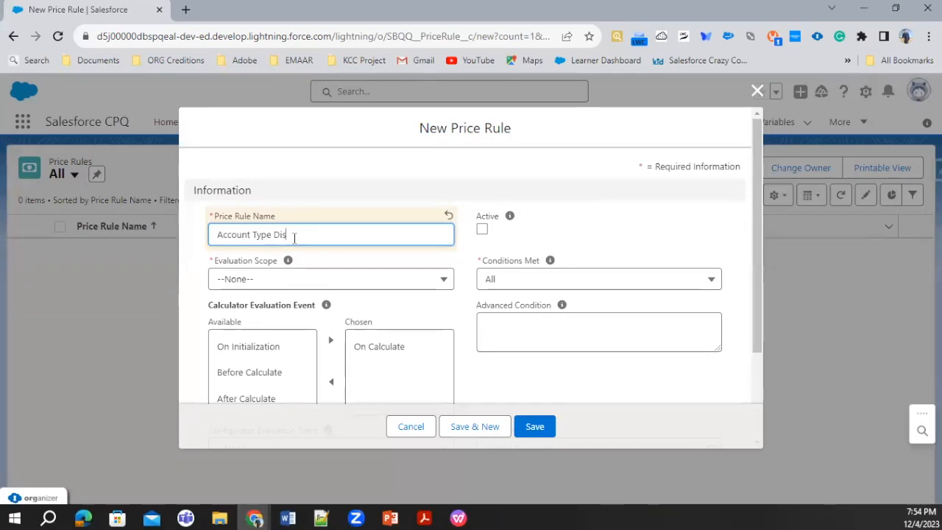
pyautogui.write('count')
pyautogui.click(482, 228)
# Set the price rule's Evaluation Scope to Calculator and Conditions Met to All.
pyautogui.click(299, 277)
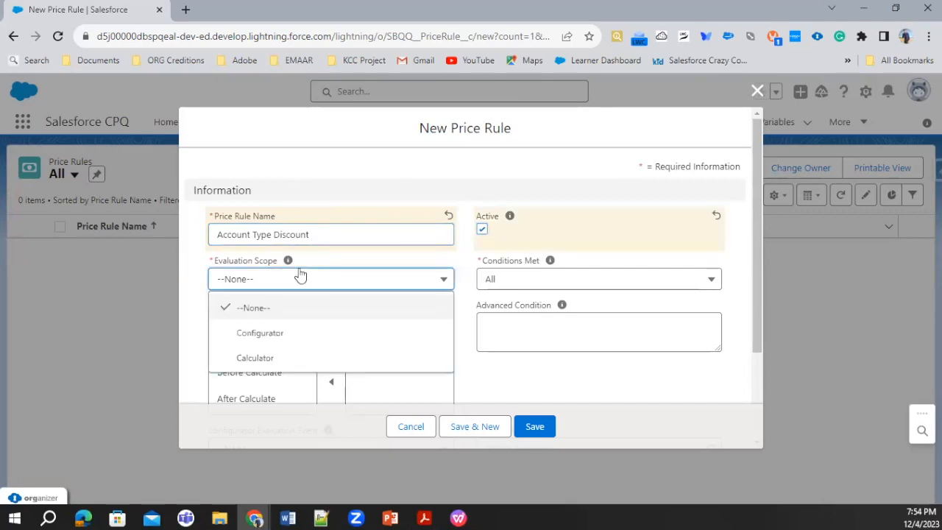
pyautogui.click(272, 363)
pyautogui.scroll(-1, 347, 293)
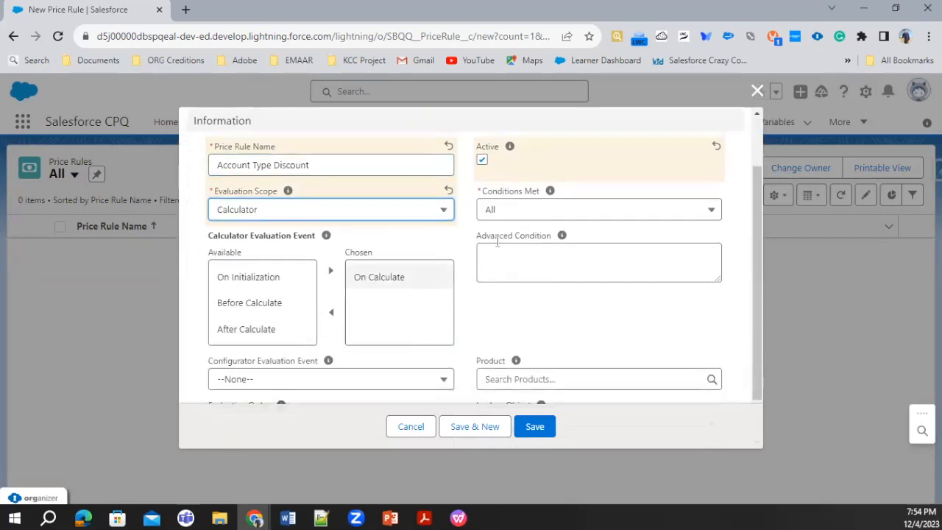
pyautogui.click(528, 217)
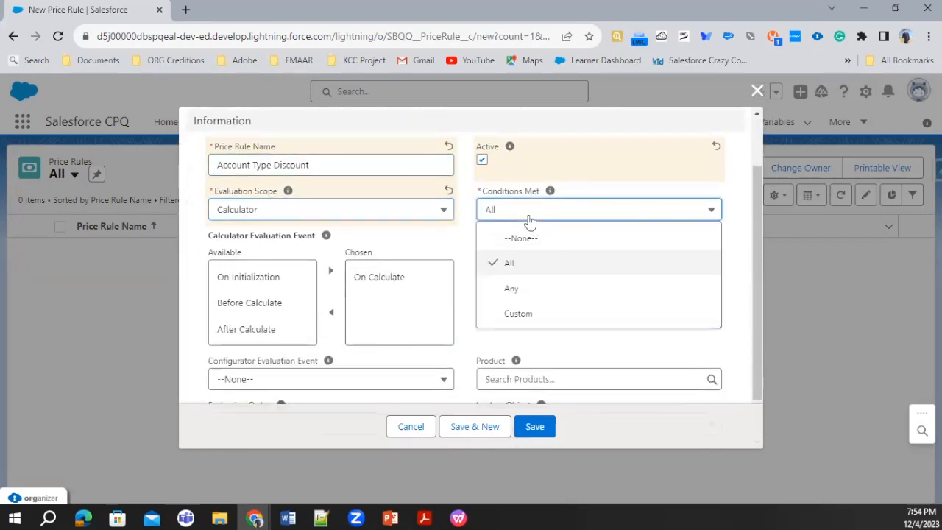
pyautogui.click(513, 267)
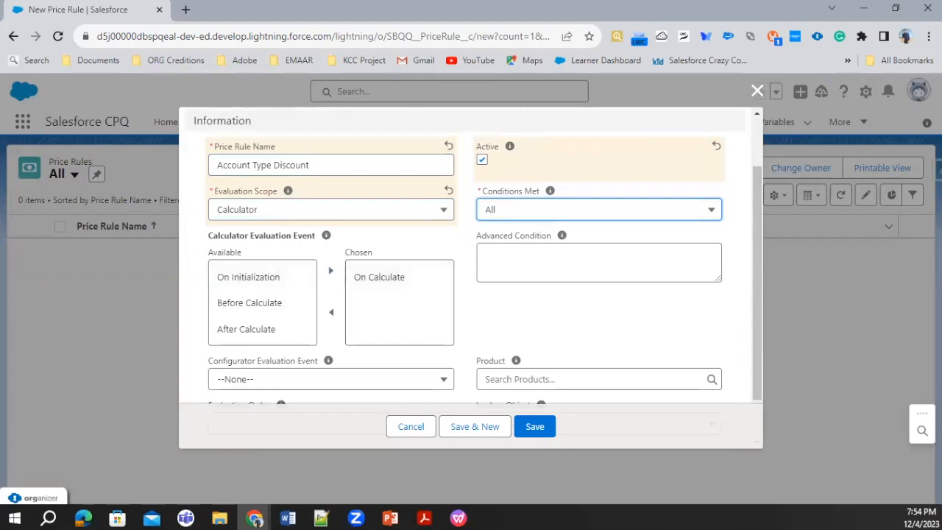
# Set the Configurator Evaluation Event to Save, leave Product and Lookup Object empty, and save the price rule.
pyautogui.scroll(-1, 431, 317)
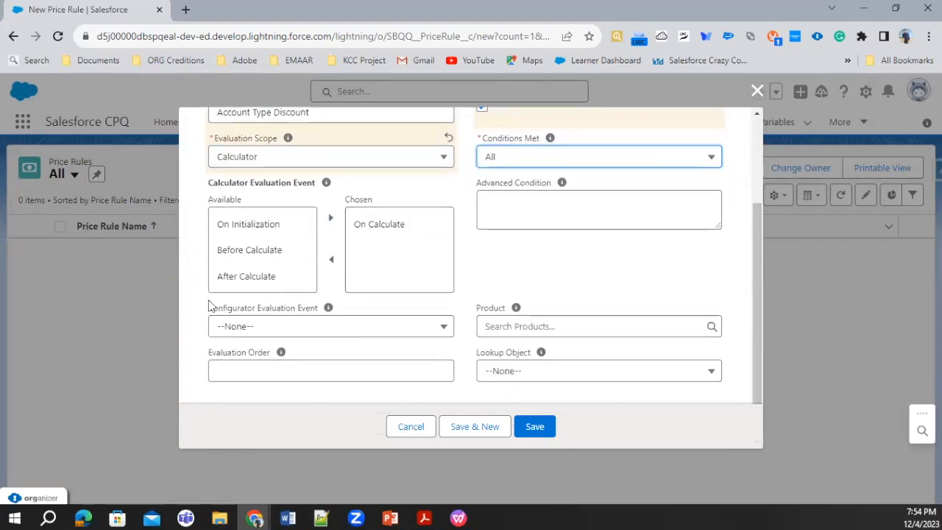
pyautogui.click(273, 333)
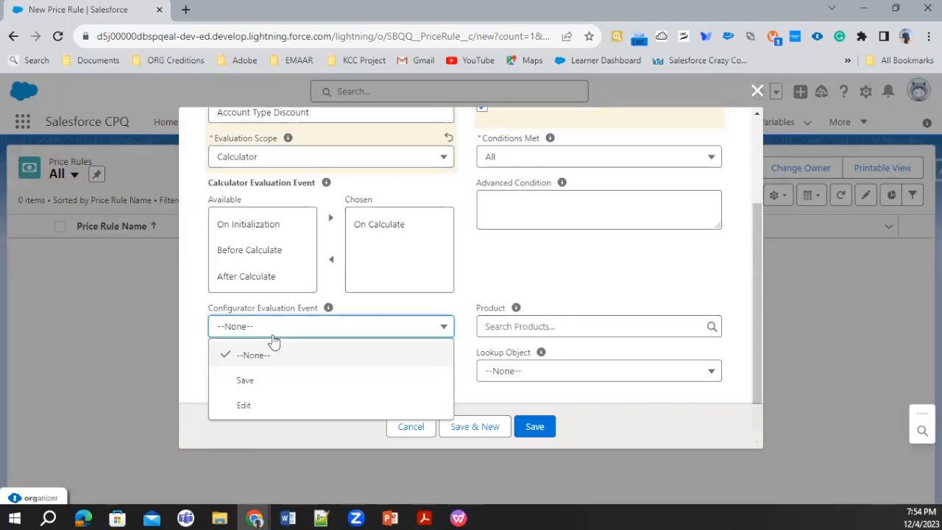
pyautogui.click(246, 379)
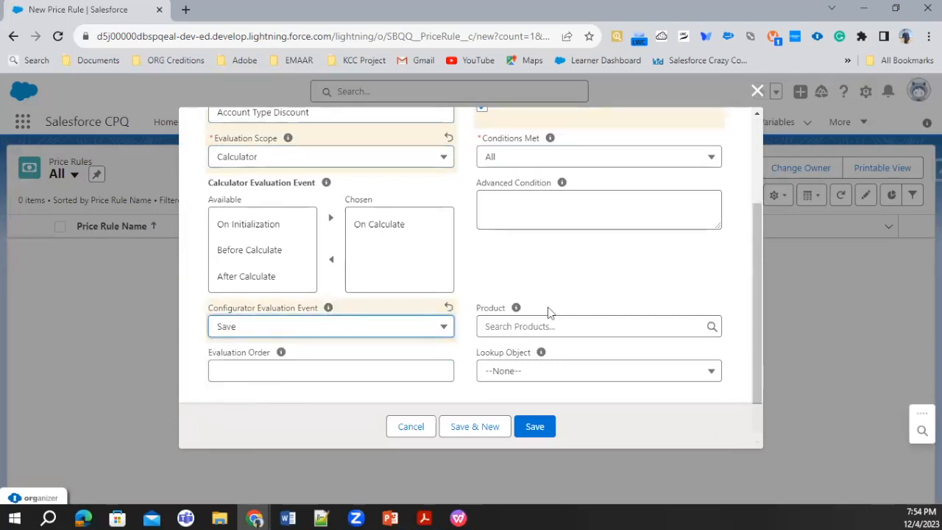
pyautogui.click(533, 326)
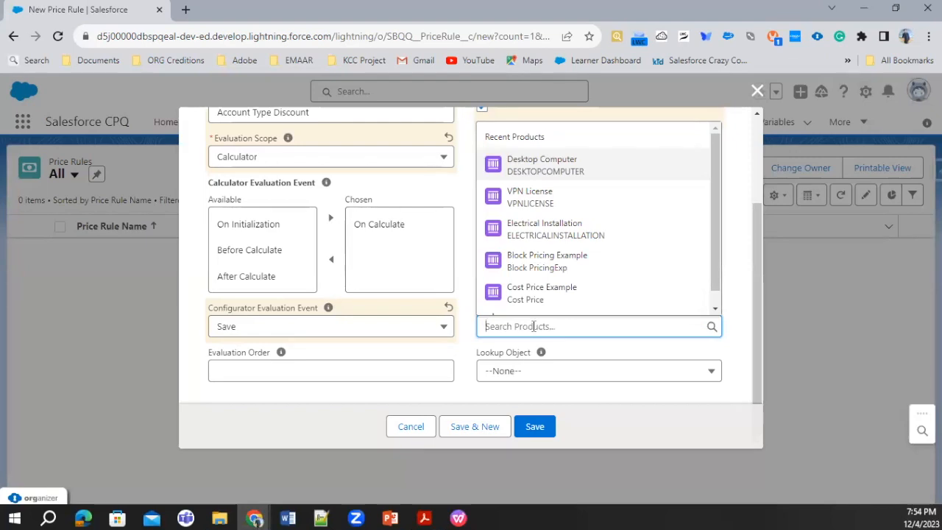
pyautogui.click(533, 372)
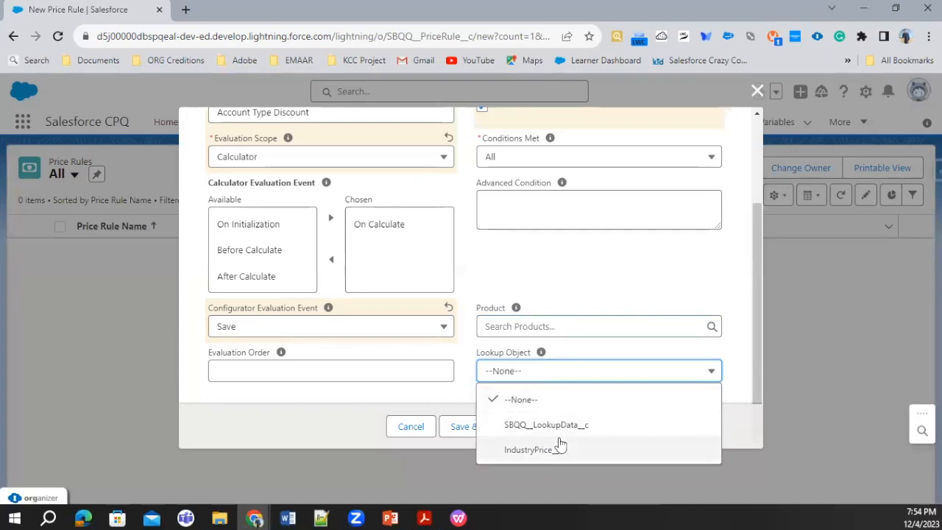
pyautogui.click(331, 390)
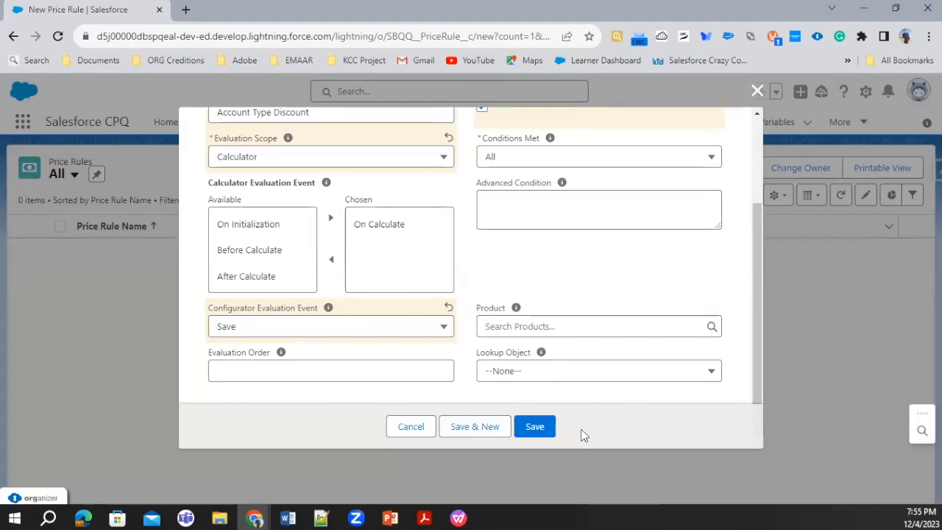
pyautogui.click(539, 432)
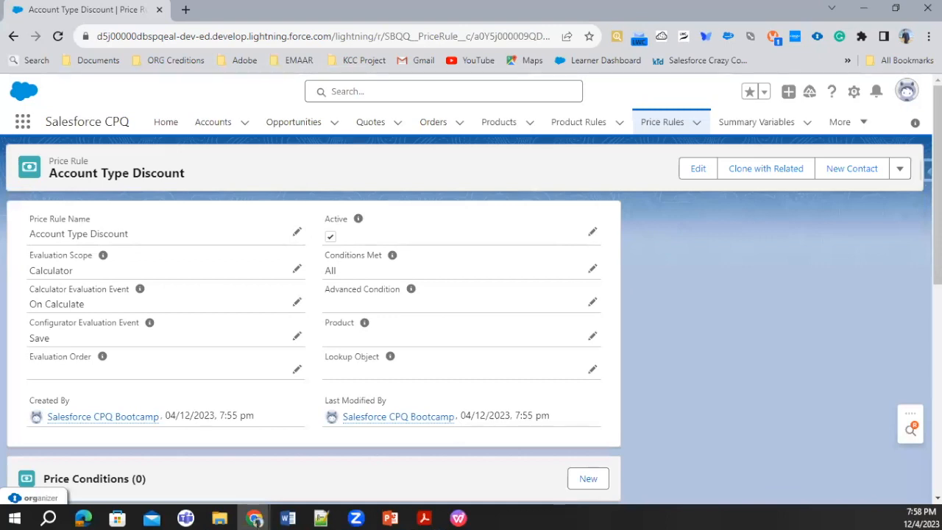
# Open the Account object's fields in Setup's Object Manager and examine the Account Type picklist values.
pyautogui.scroll(-3, 180, 425)
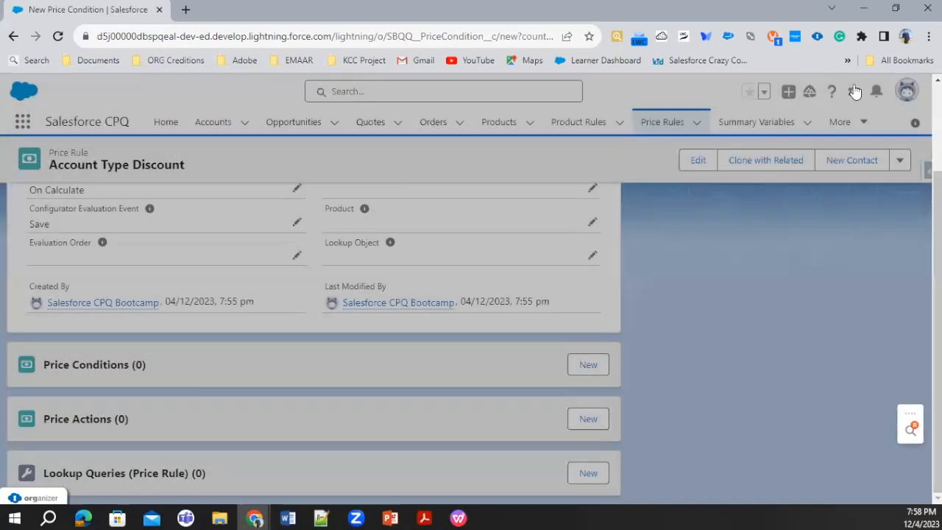
pyautogui.click(855, 94)
pyautogui.click(821, 137)
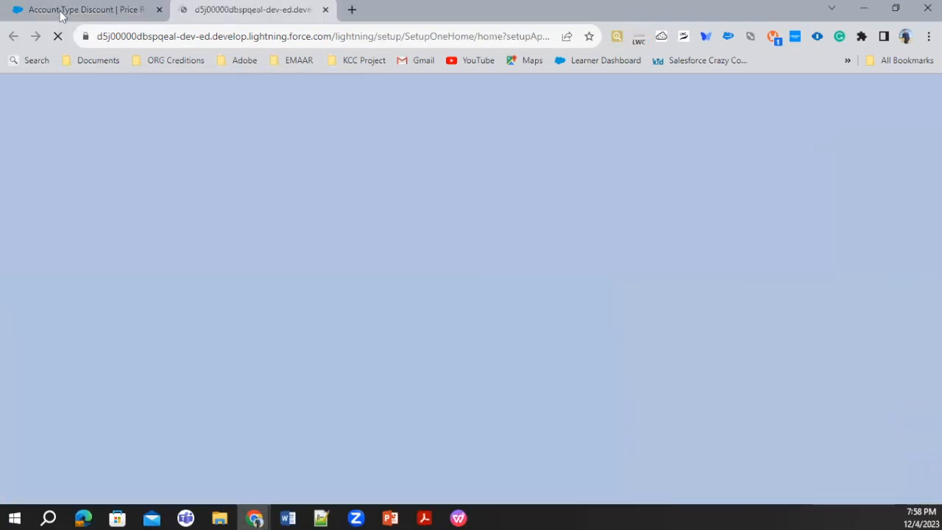
pyautogui.click(111, 10)
pyautogui.click(259, 8)
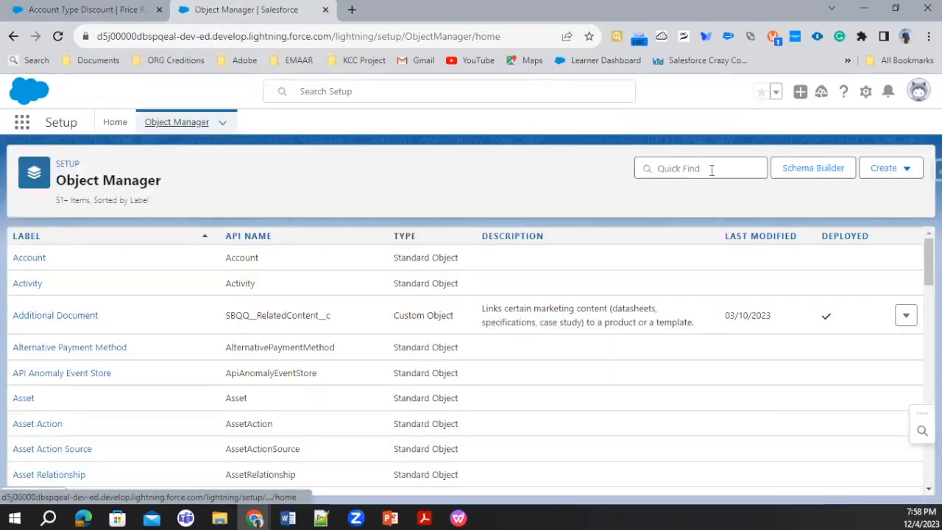
pyautogui.click(710, 168)
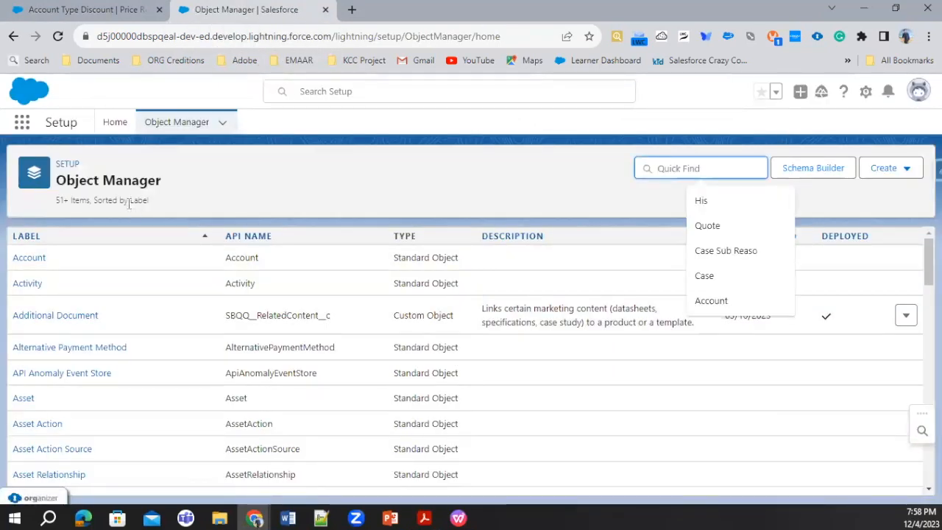
pyautogui.click(39, 258)
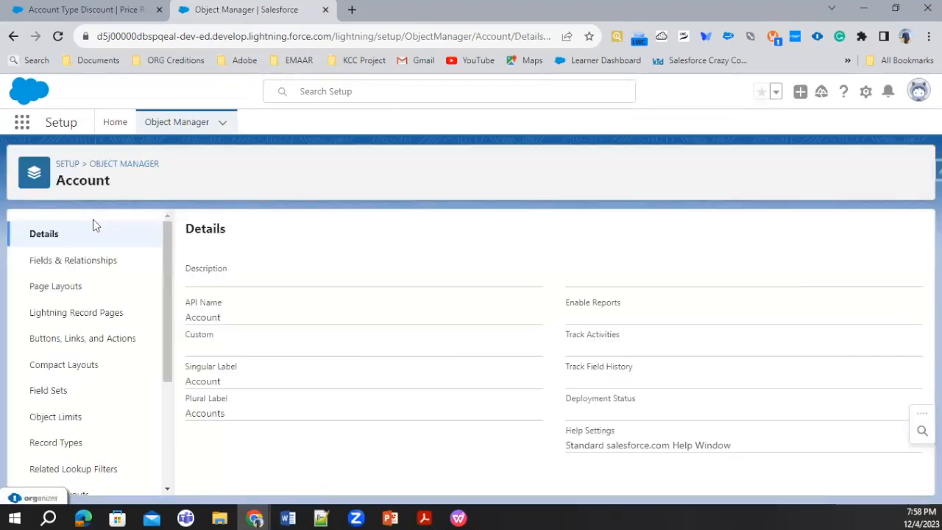
pyautogui.click(110, 261)
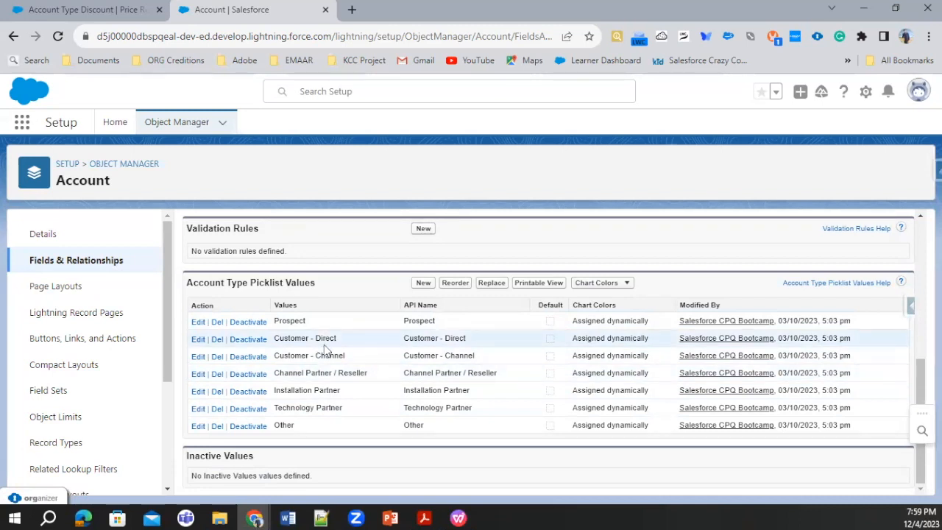
# Check the account type discount lines in Notepad++ and return to the Account object's Setup page in Chrome.
pyautogui.click(320, 518)
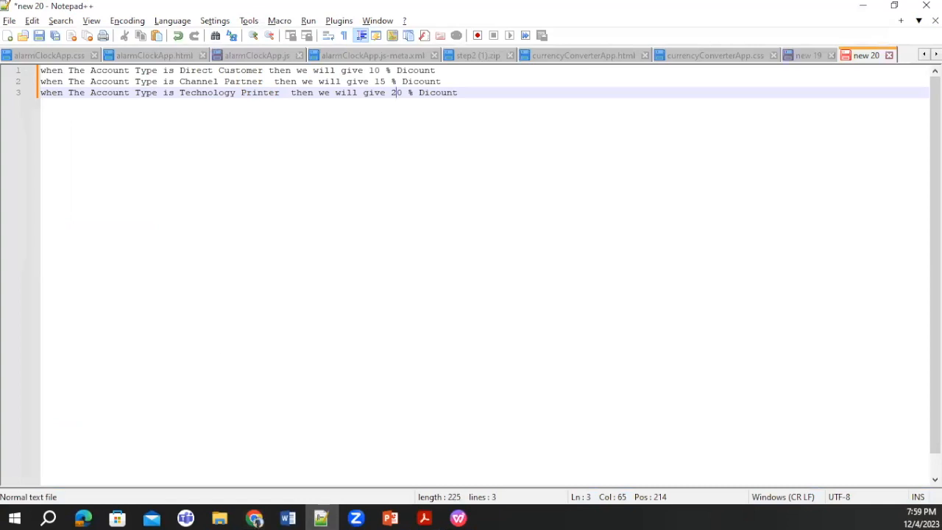
pyautogui.click(862, 6)
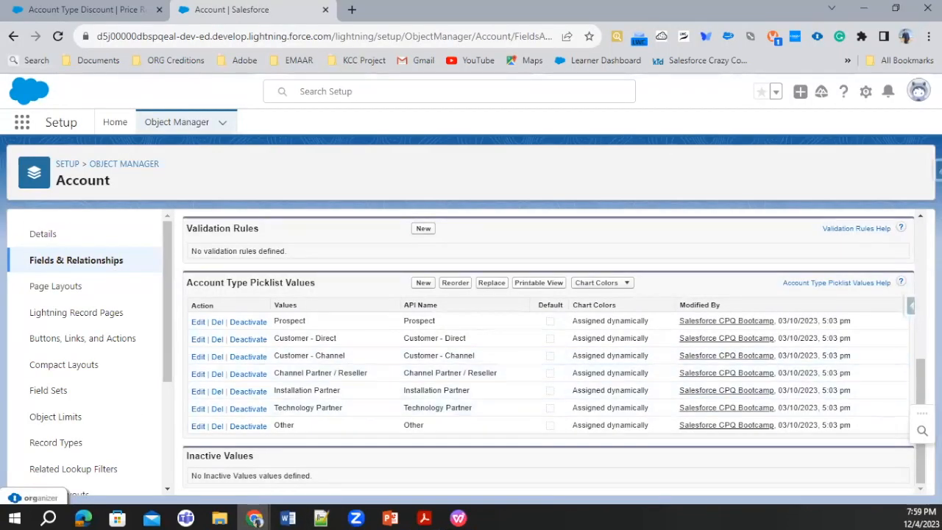
pyautogui.click(55, 7)
pyautogui.click(231, 16)
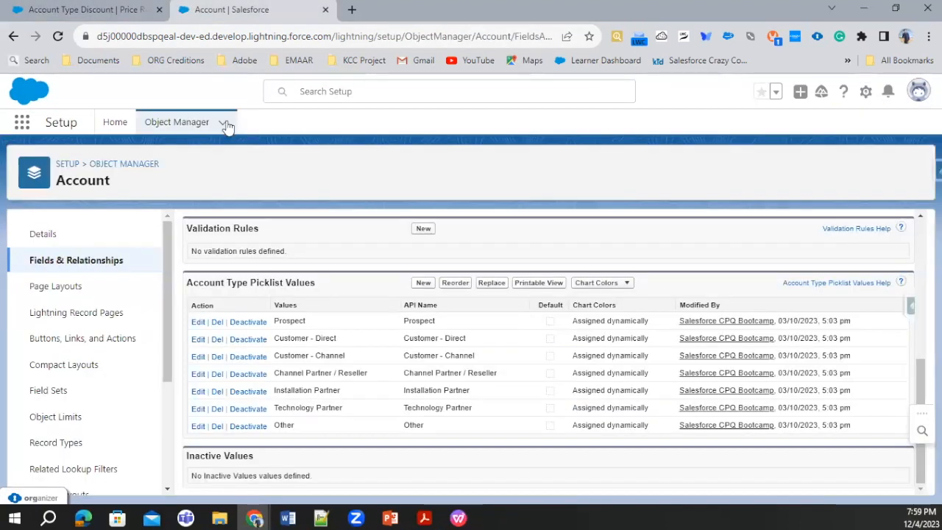
# Find the Quote object in Object Manager and start a new custom field for it.
pyautogui.click(186, 127)
pyautogui.click(700, 168)
pyautogui.write('Quote')
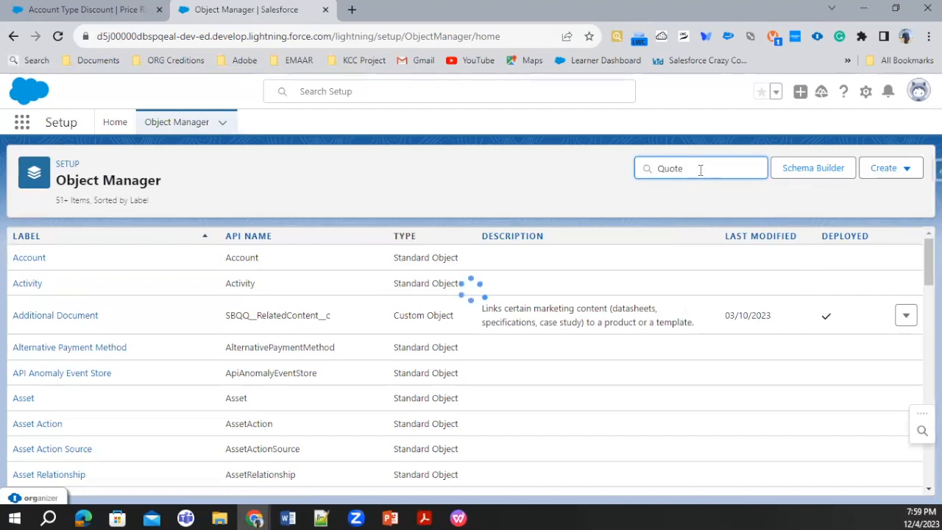
pyautogui.click(22, 267)
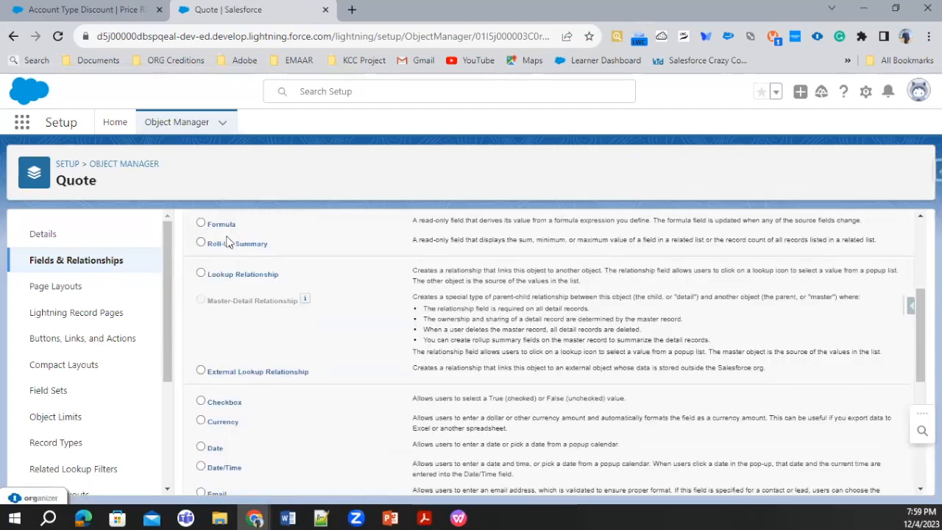
# Define the new Quote field as a formula labelled "Account Type" with a Text return type.
pyautogui.click(201, 223)
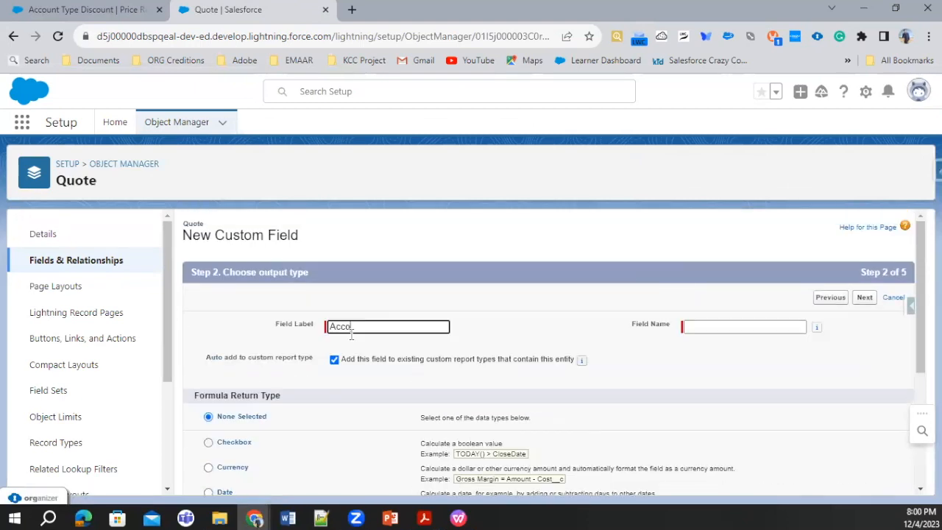
pyautogui.write('nt Type')
pyautogui.scroll(-2, 226, 374)
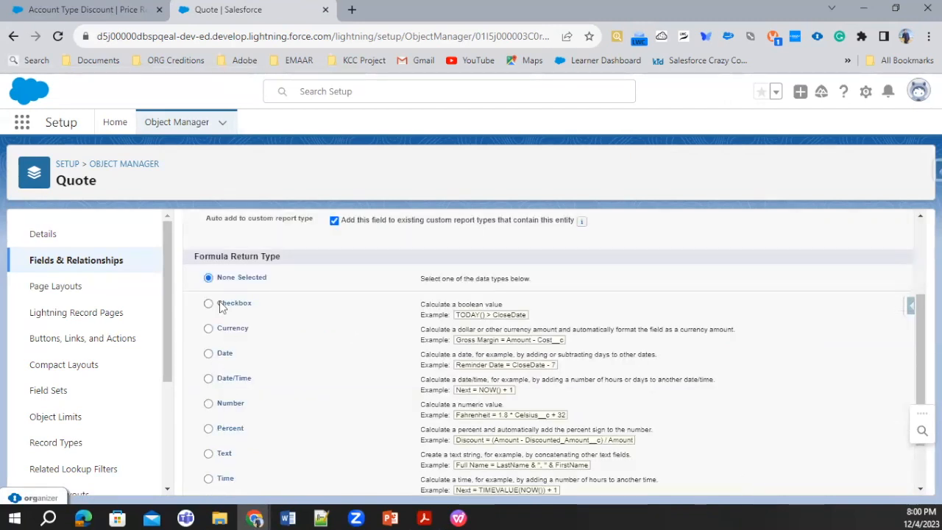
pyautogui.click(225, 454)
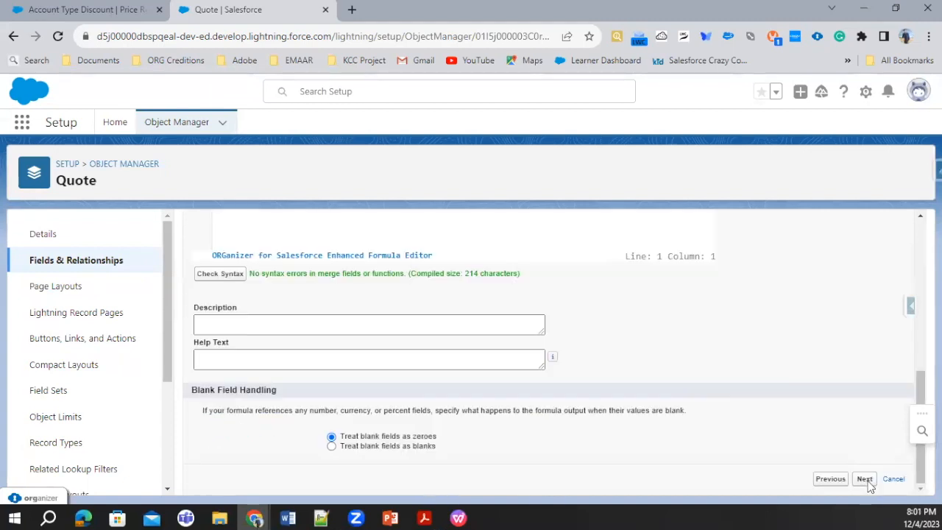
pyautogui.click(866, 479)
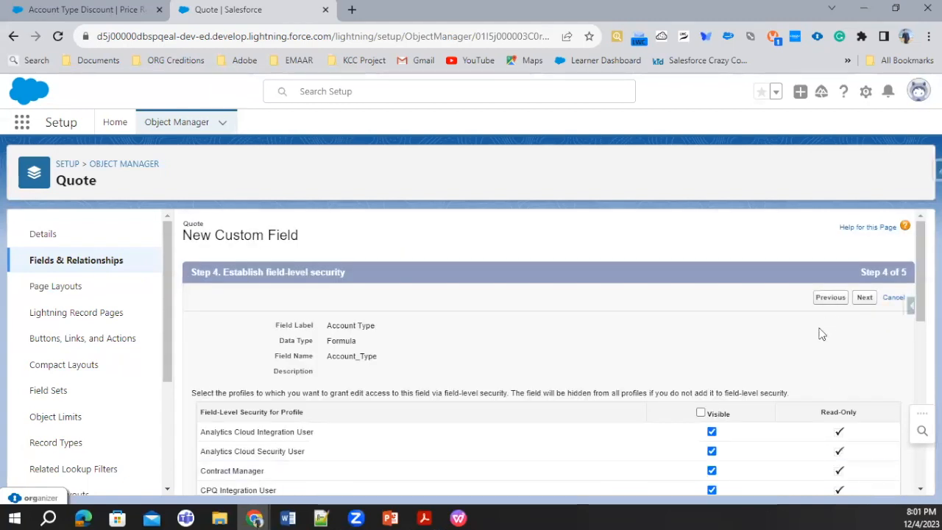
# Make the Account Type field visible to all profiles and save it on the Quote Layout and Training Quote Layout.
pyautogui.click(699, 414)
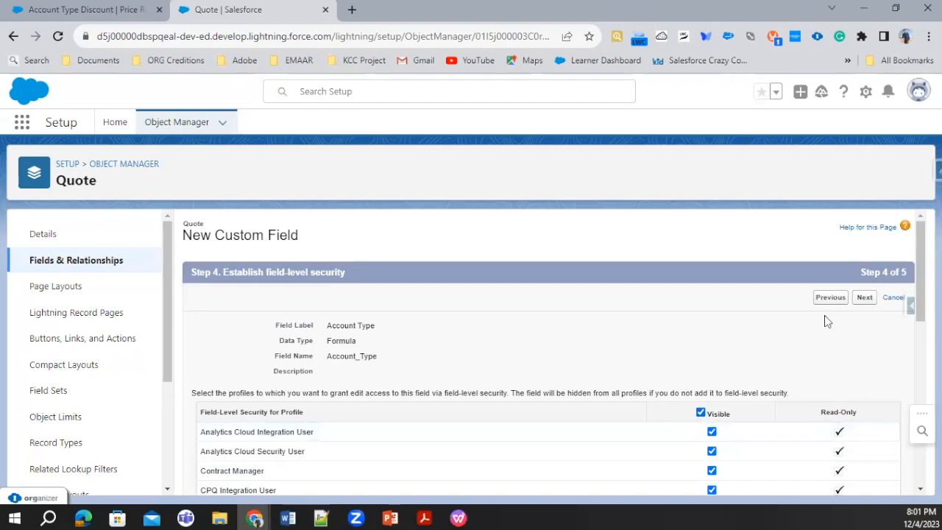
pyautogui.click(864, 298)
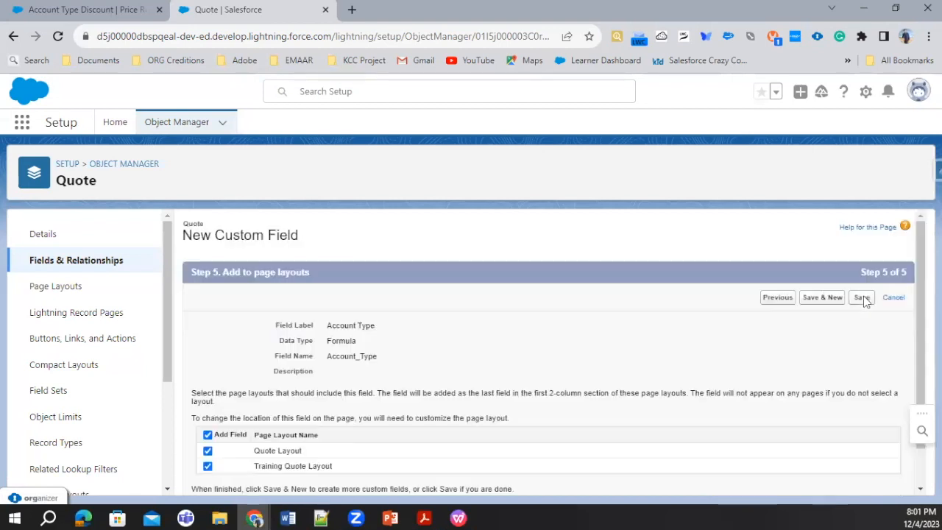
pyautogui.click(863, 300)
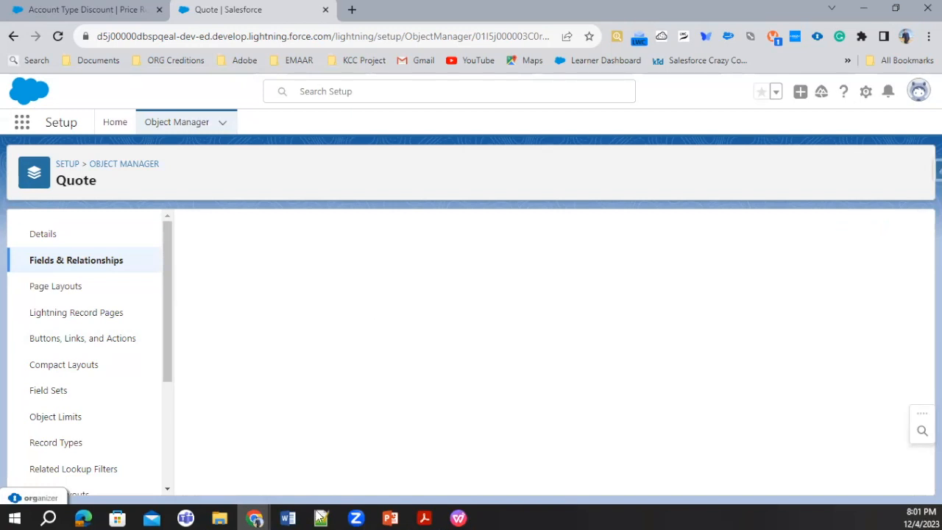
# Open the Projector for Training Room quote in a separate browser tab and check its Account Type field.
pyautogui.click(74, 8)
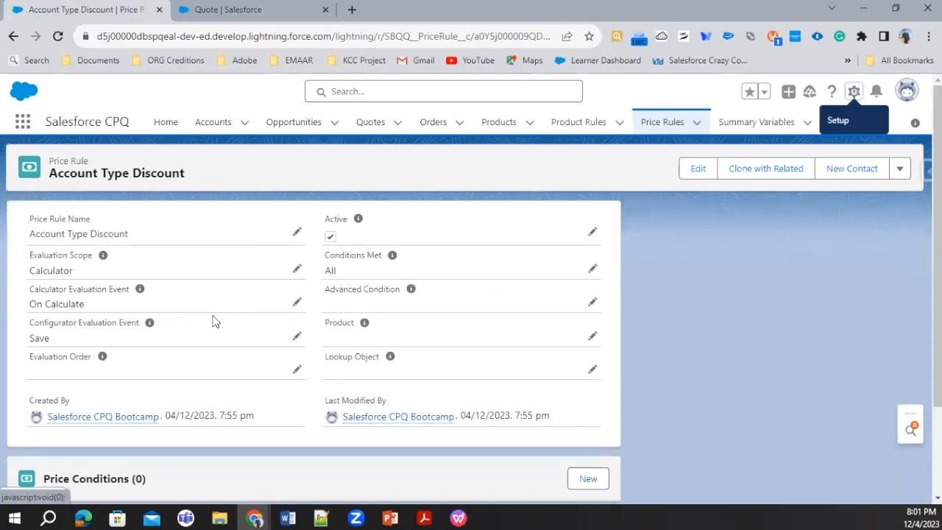
pyautogui.keyDown('ctrl'); pyautogui.click(378, 129); pyautogui.keyUp('ctrl')
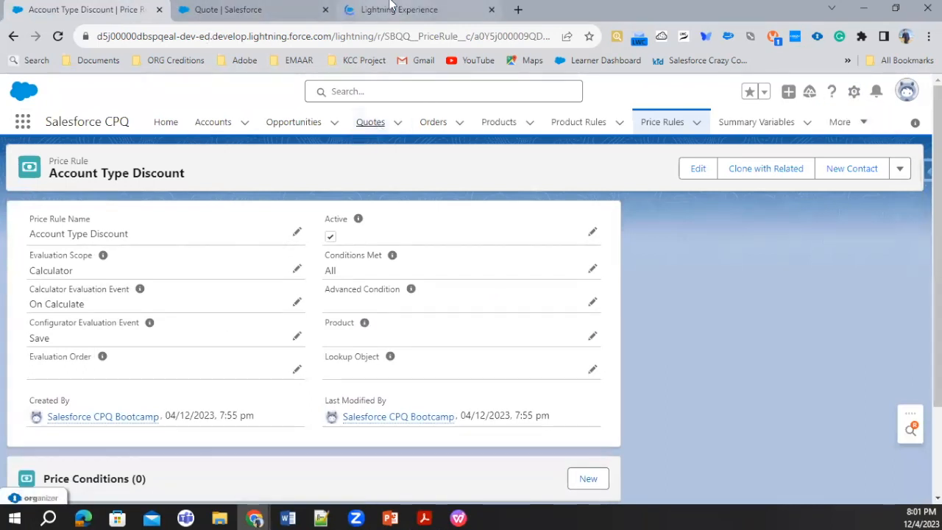
pyautogui.click(393, 5)
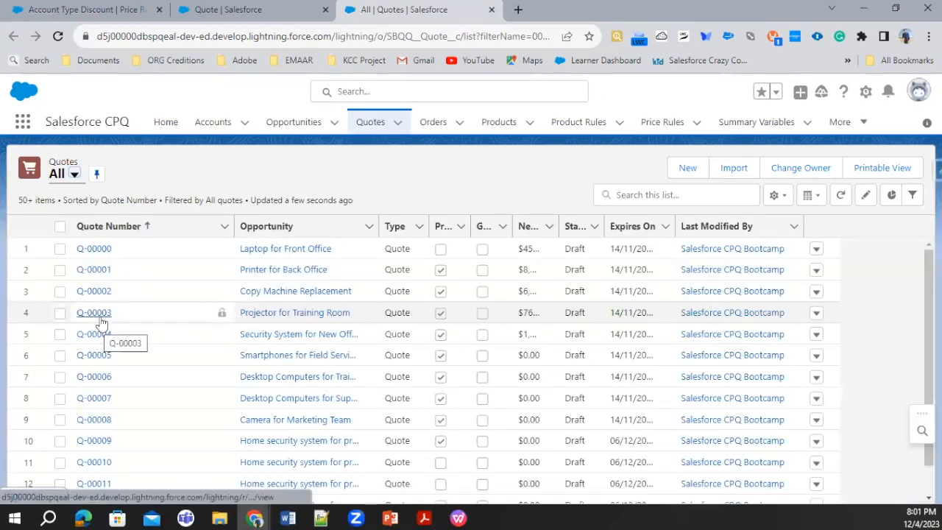
pyautogui.click(99, 312)
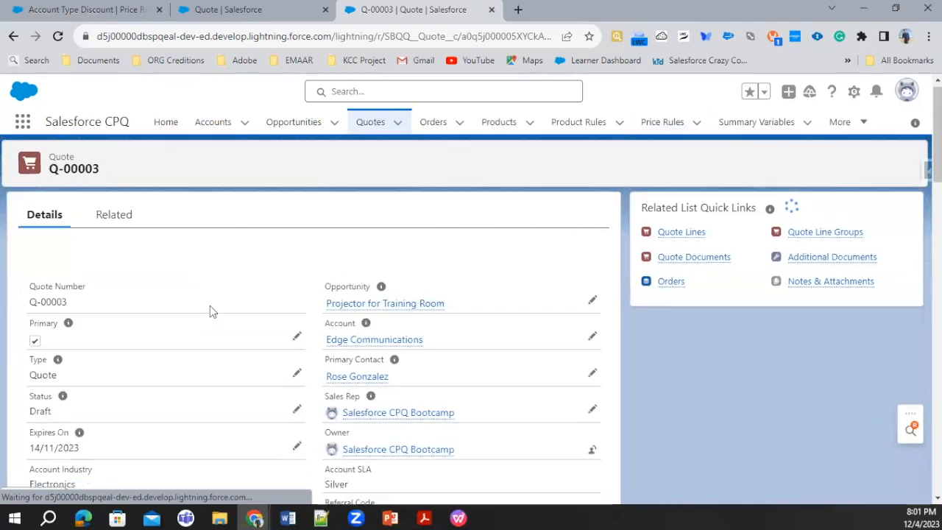
pyautogui.scroll(-7, 210, 311)
pyautogui.scroll(-1, 92, 331)
pyautogui.scroll(3, 126, 304)
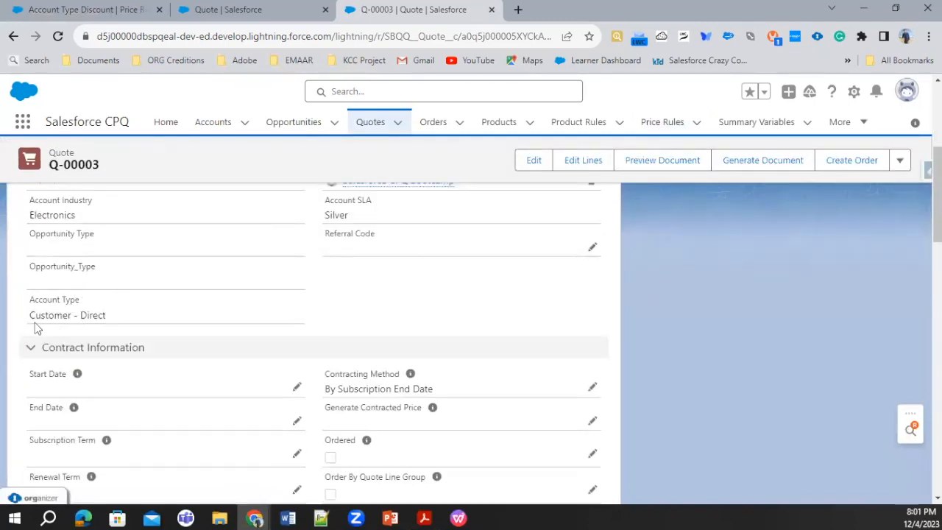
pyautogui.tripleClick(133, 310)
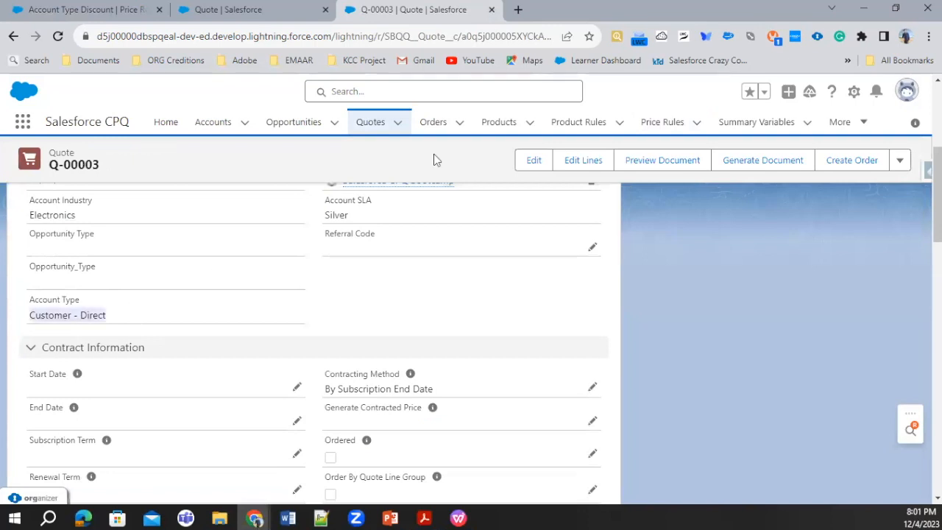
pyautogui.scroll(4, 219, 275)
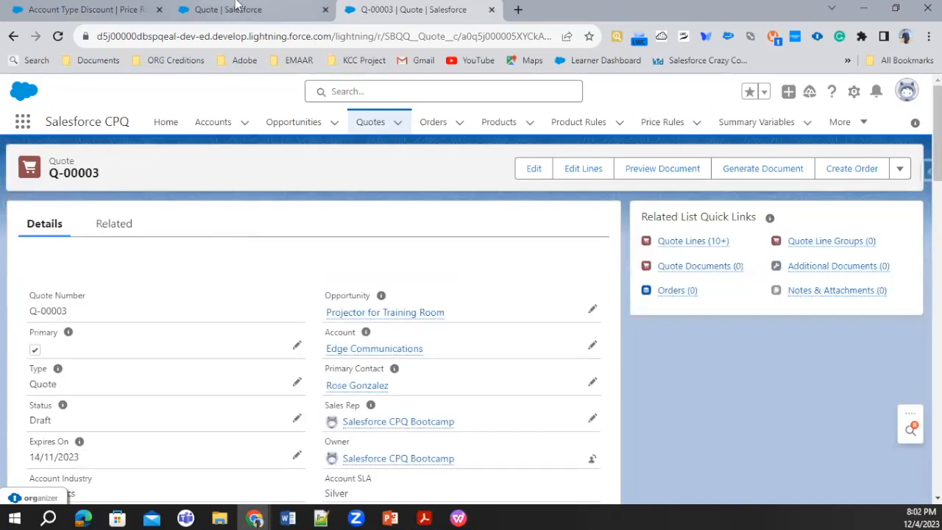
# Start a new price condition for the Account Type Discount rule with Index 10 and Object set to Quote.
pyautogui.click(114, 6)
pyautogui.scroll(-2, 463, 320)
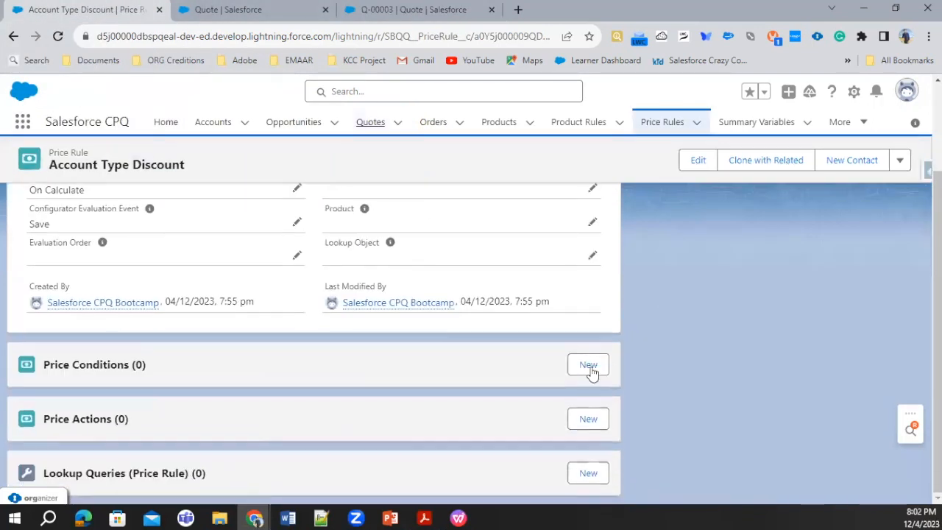
pyautogui.click(588, 368)
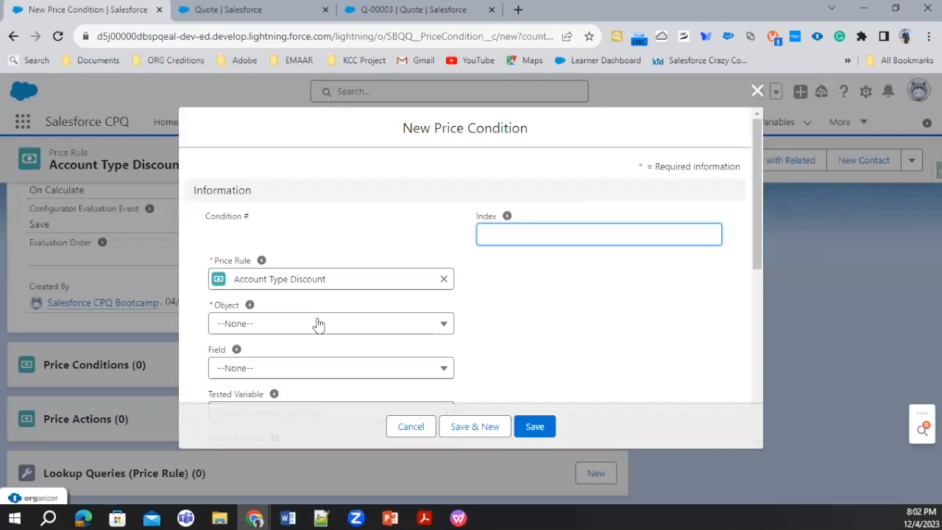
pyautogui.write('10')
pyautogui.click(318, 324)
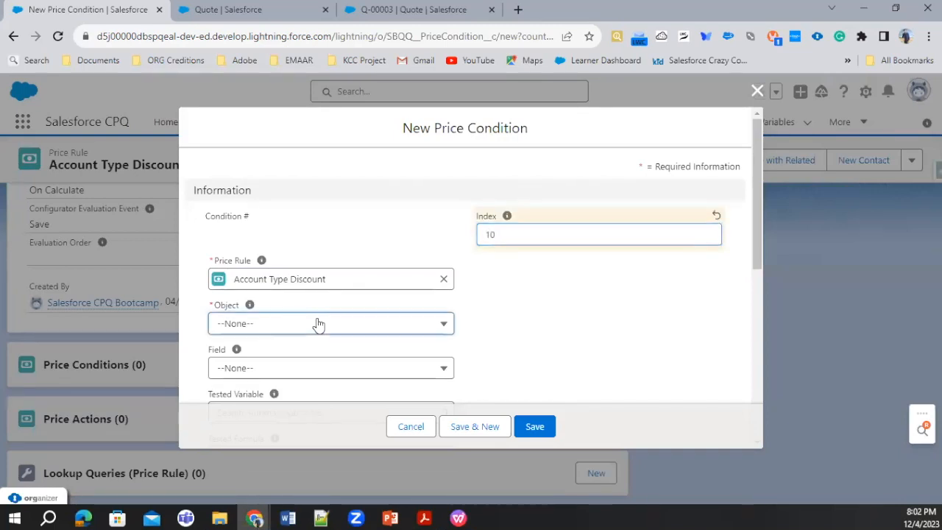
pyautogui.click(250, 377)
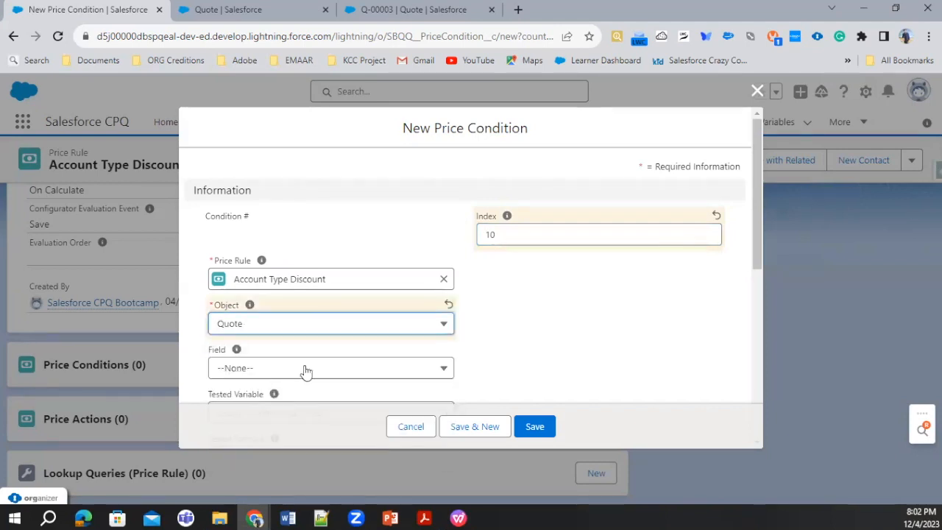
# Check the Object and Field options offered for the new price condition and cancel the condition.
pyautogui.click(249, 328)
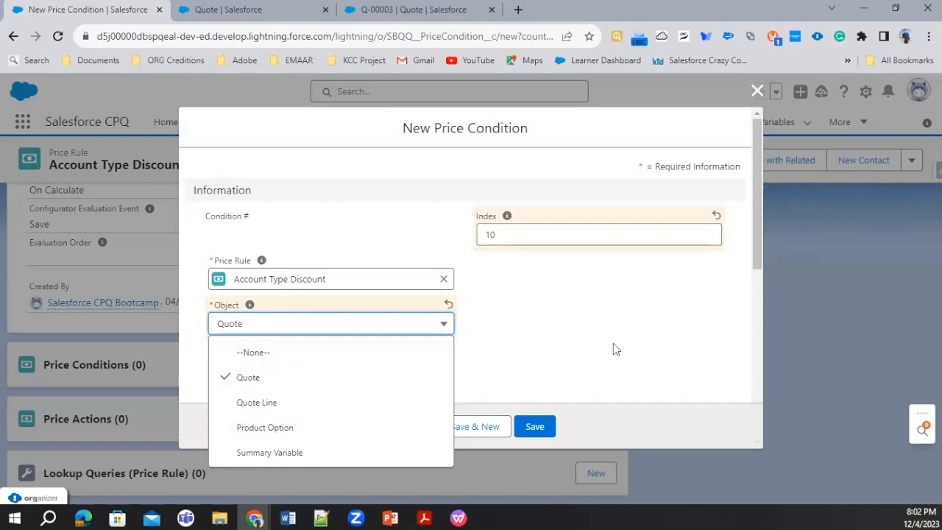
pyautogui.click(515, 350)
pyautogui.scroll(-2, 358, 298)
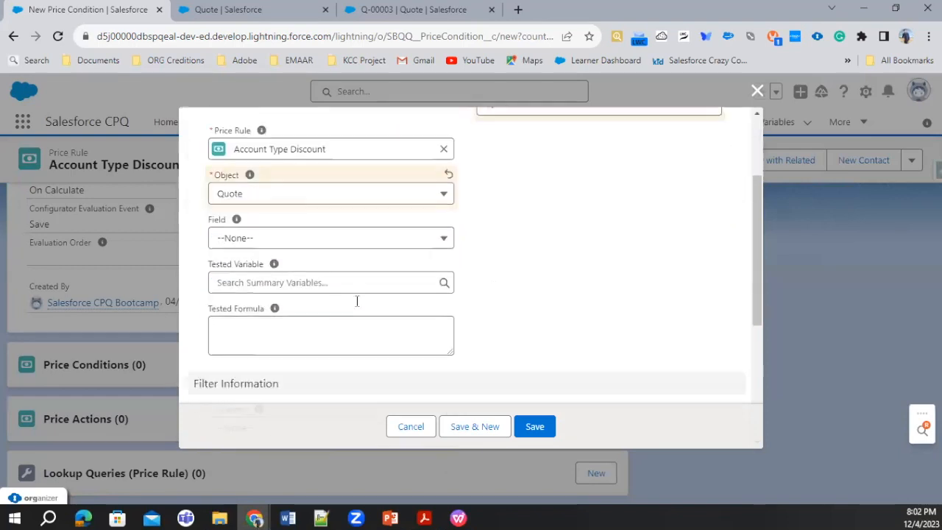
pyautogui.click(332, 229)
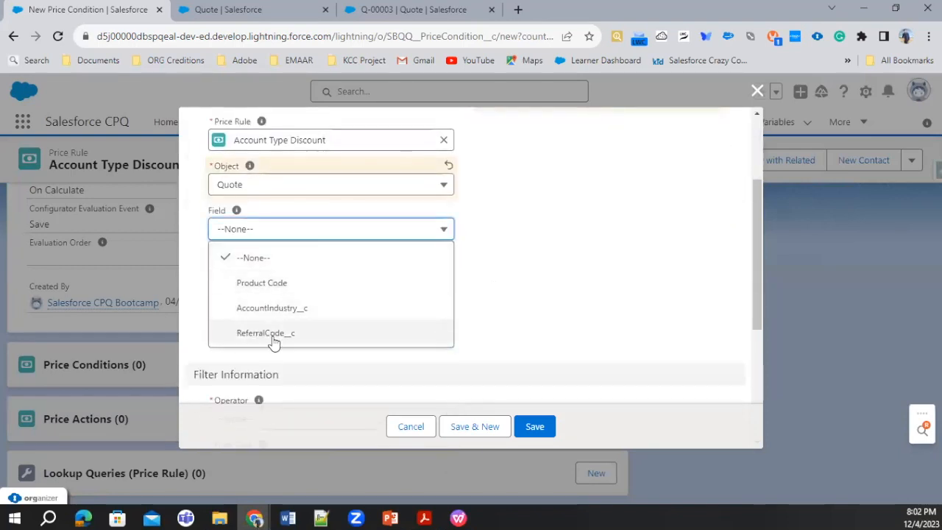
pyautogui.click(403, 429)
pyautogui.click(228, 10)
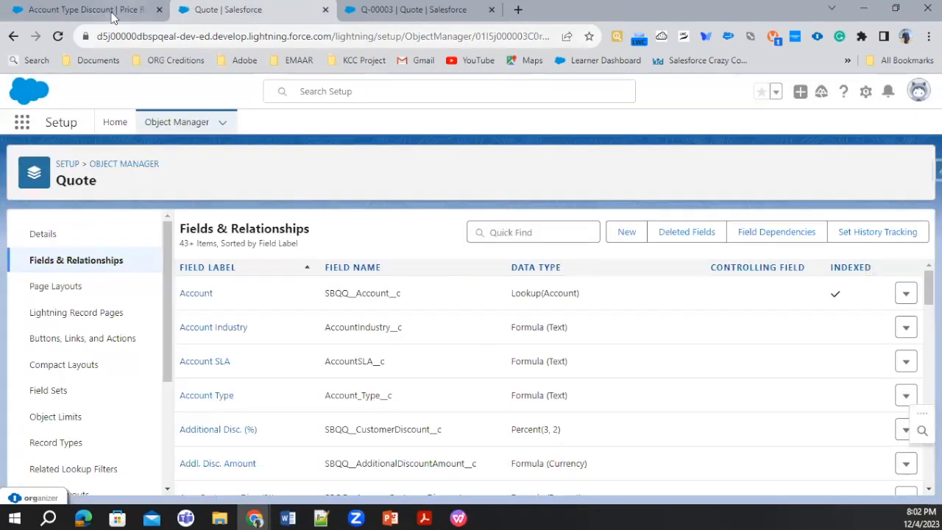
pyautogui.click(171, 125)
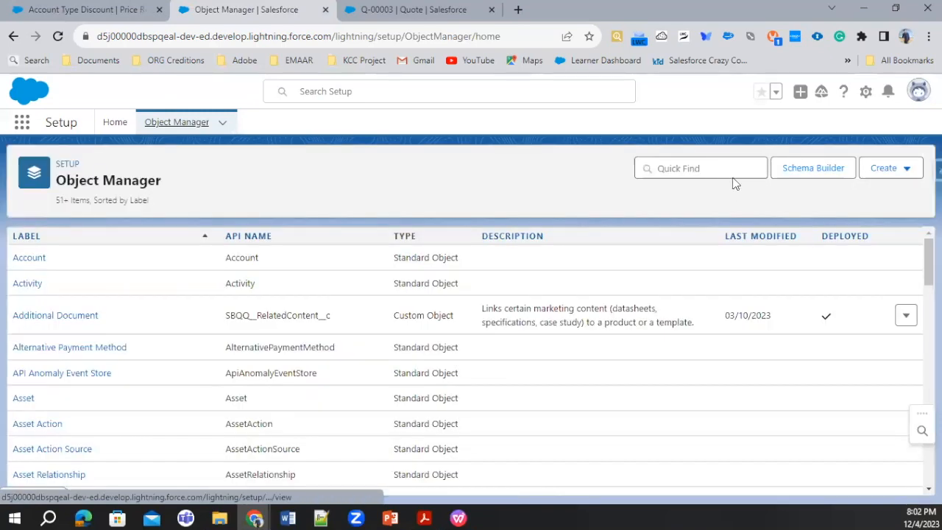
pyautogui.click(706, 168)
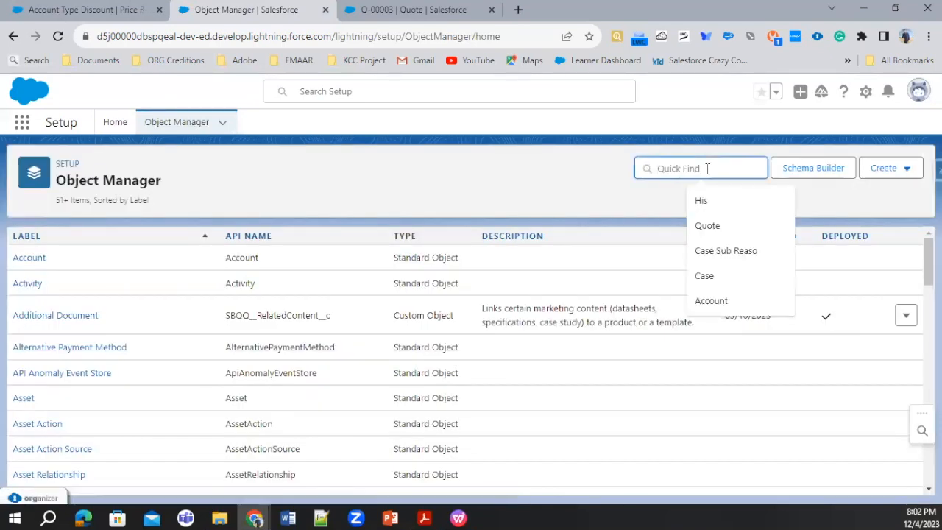
pyautogui.write('Pr')
pyautogui.click(580, 368)
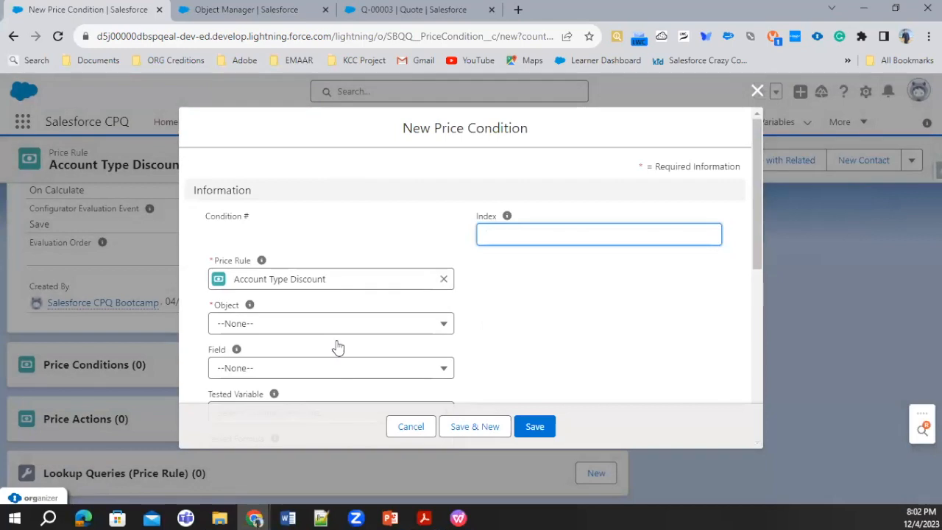
pyautogui.scroll(-1, 336, 346)
# Find the Account Type field among the Quote object's fields and copy its field name, Account_Type__c.
pyautogui.click(248, 6)
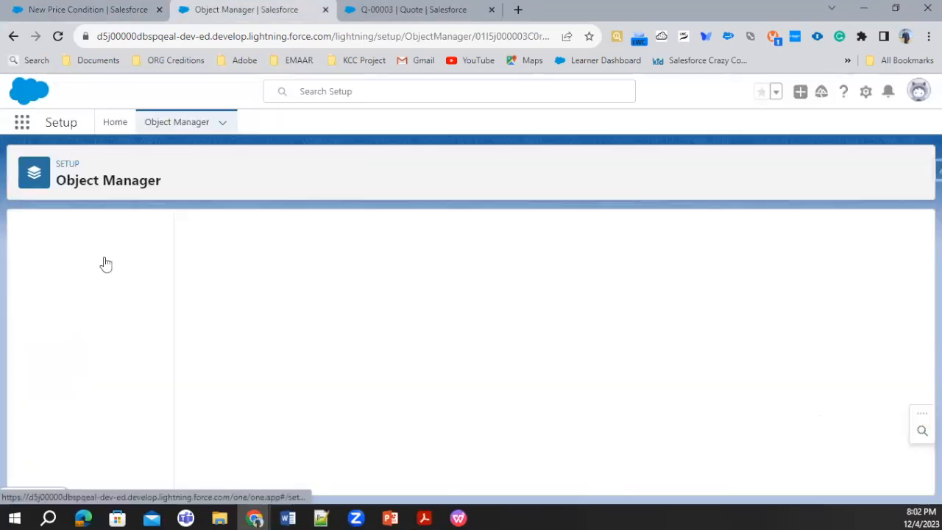
pyautogui.click(102, 261)
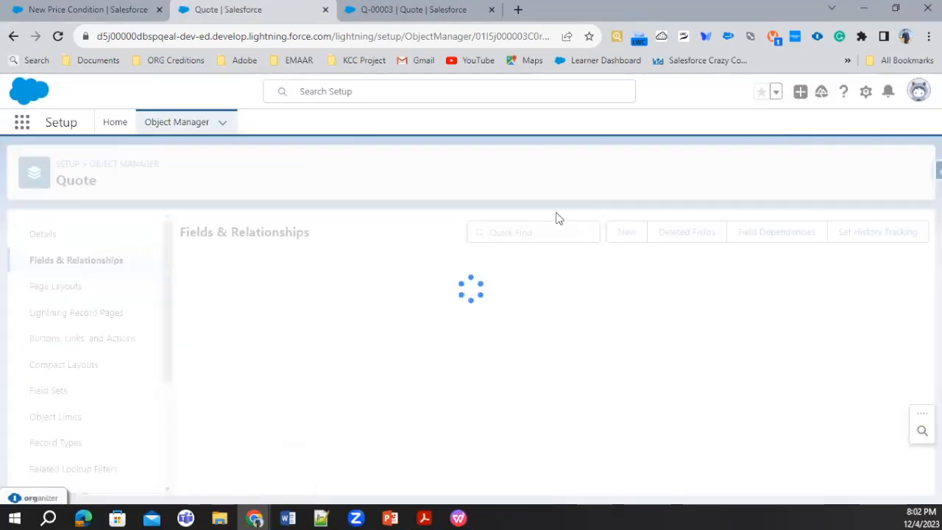
pyautogui.click(524, 232)
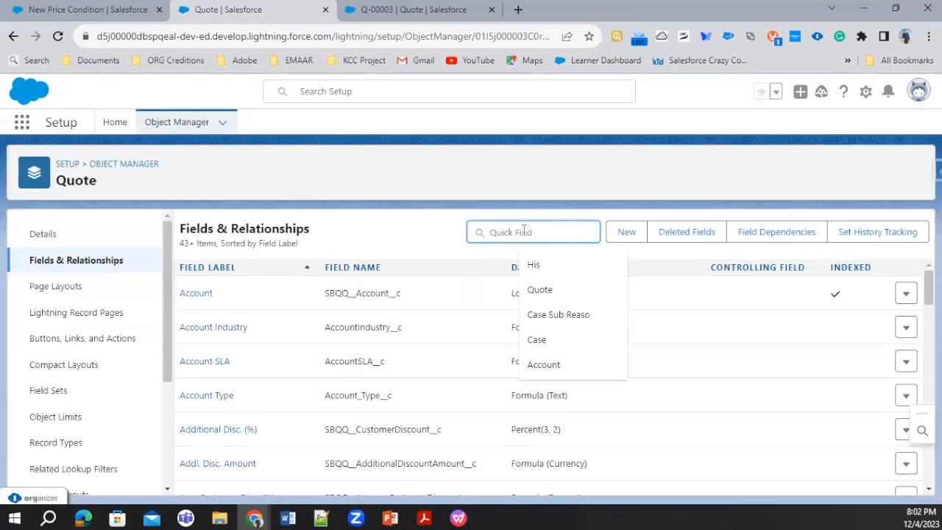
pyautogui.click(543, 364)
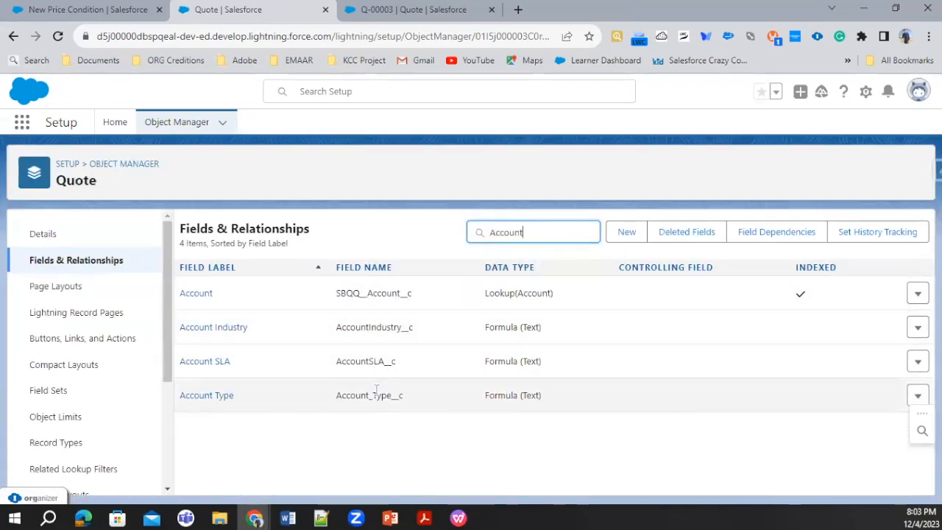
pyautogui.doubleClick(376, 397)
pyautogui.hotkey('ctrl', 'c')
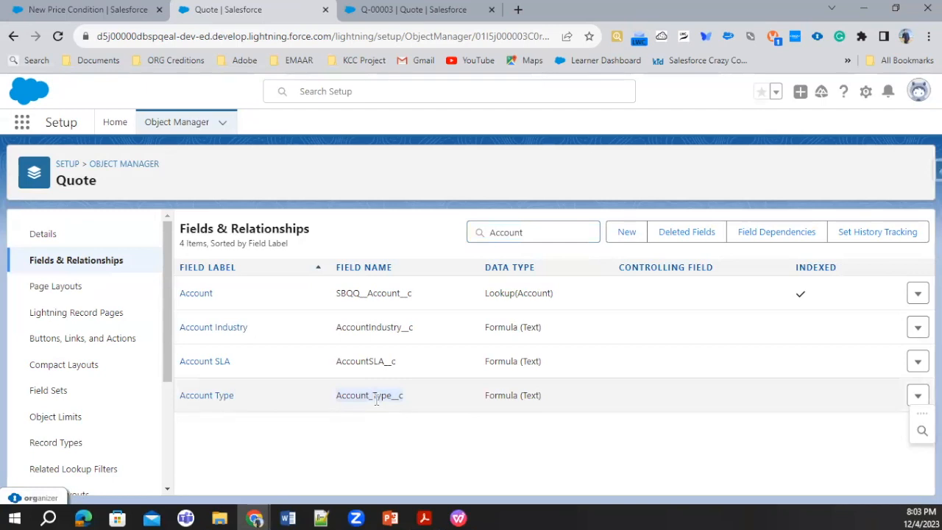
# Find the Price Condition object in the Object Manager and open the definition of its Field picklist.
pyautogui.click(159, 122)
pyautogui.click(675, 170)
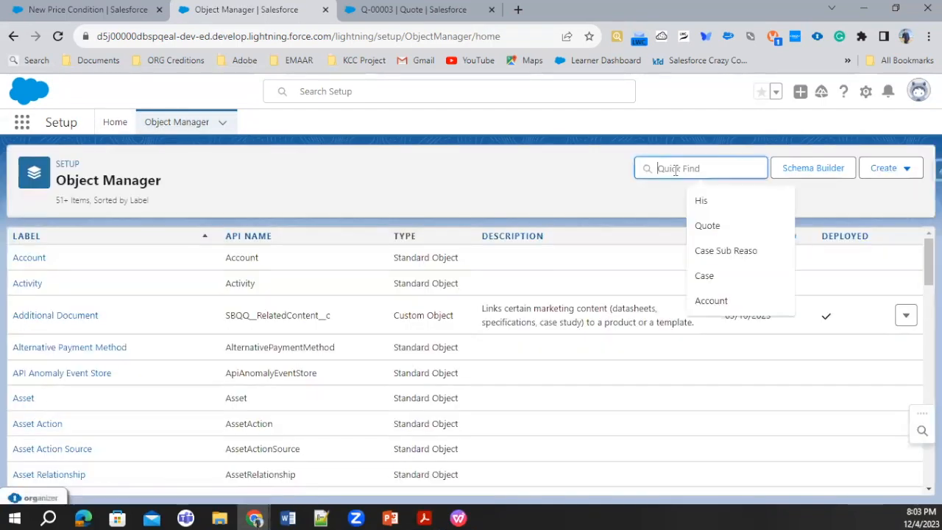
pyautogui.write('Price Condi')
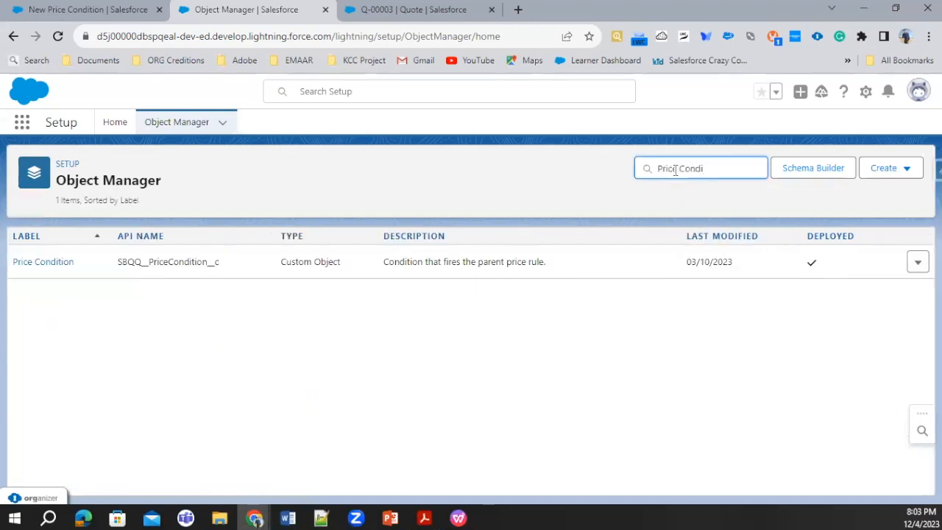
pyautogui.click(34, 265)
pyautogui.click(53, 260)
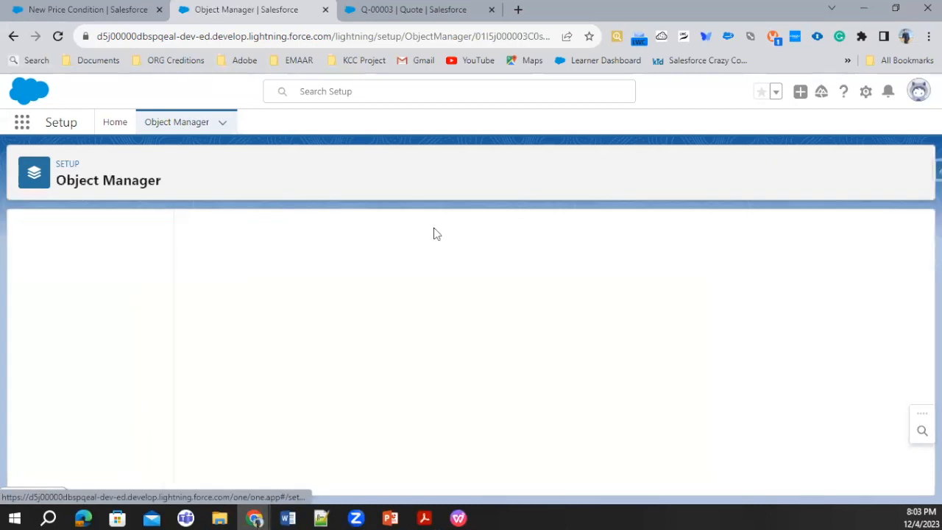
pyautogui.click(515, 234)
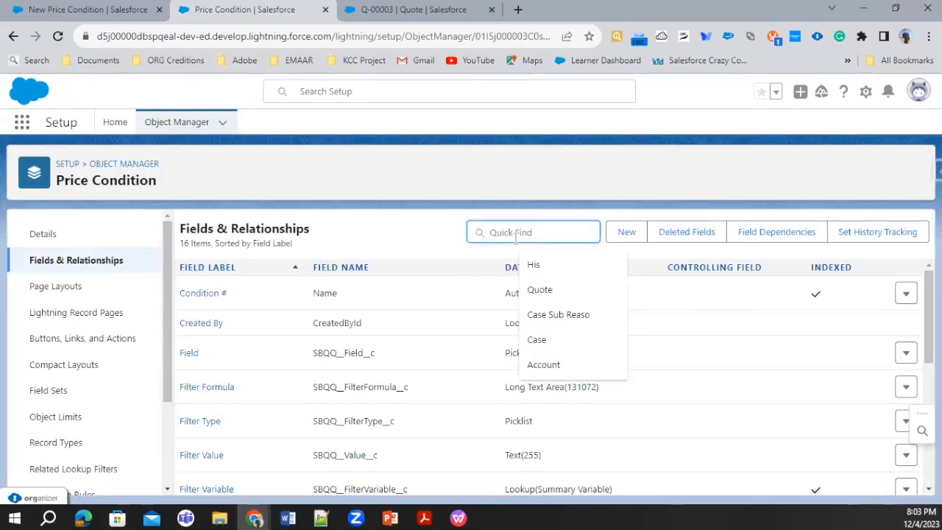
pyautogui.write('Field')
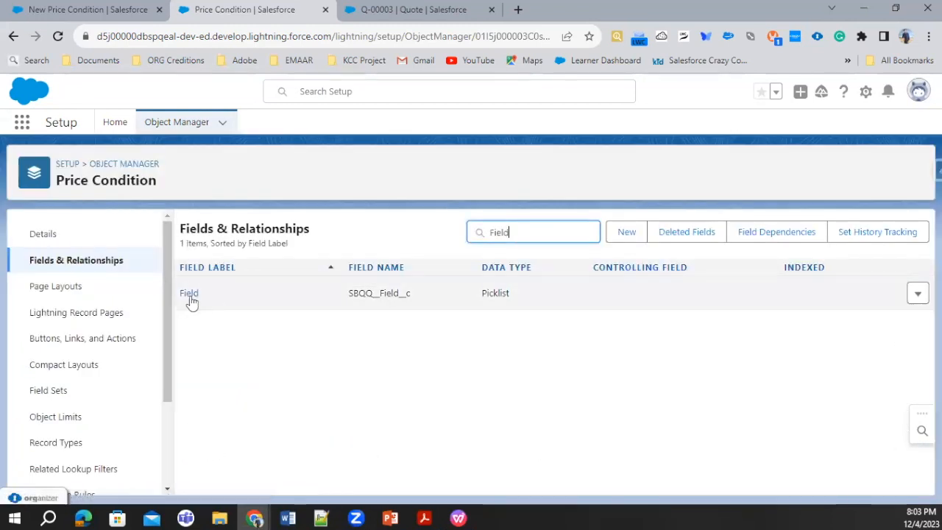
pyautogui.click(189, 295)
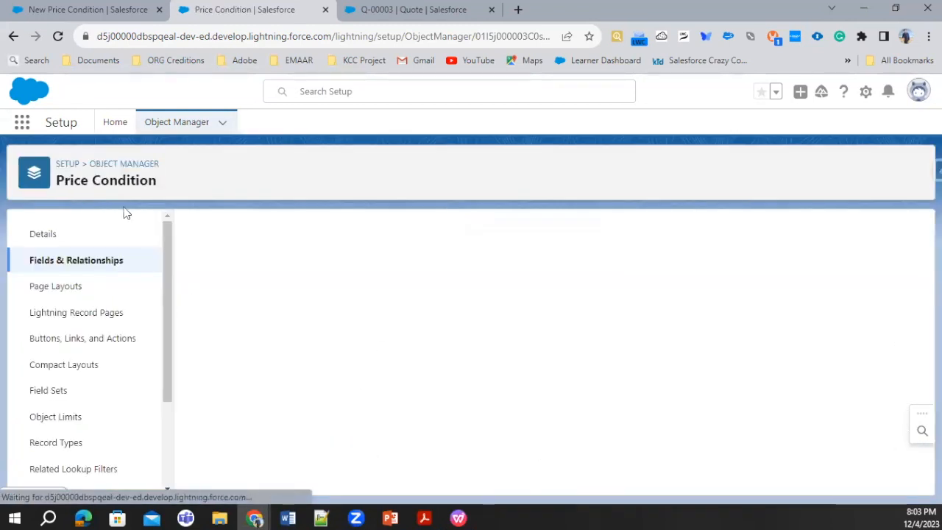
# Add Account_Type__c as a new picklist value to the Price Condition object's Field field and save it.
pyautogui.scroll(-10, 317, 343)
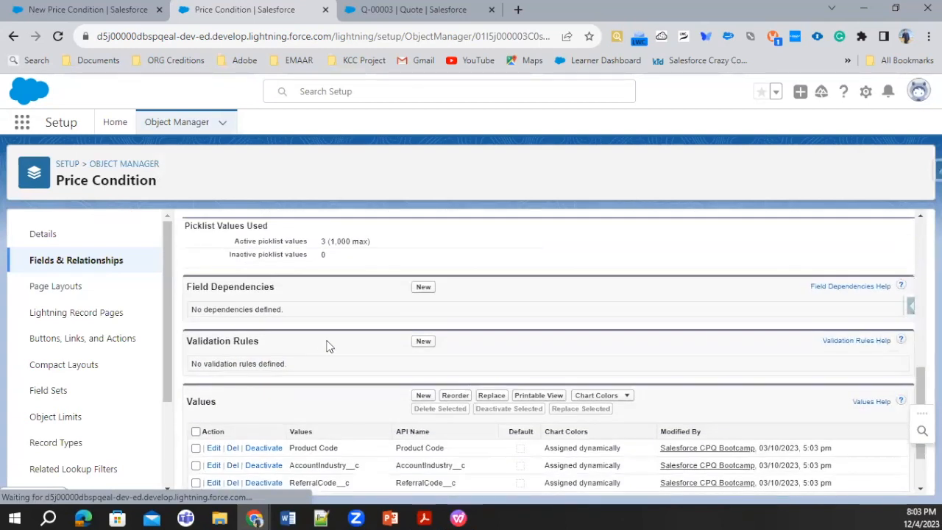
pyautogui.click(423, 320)
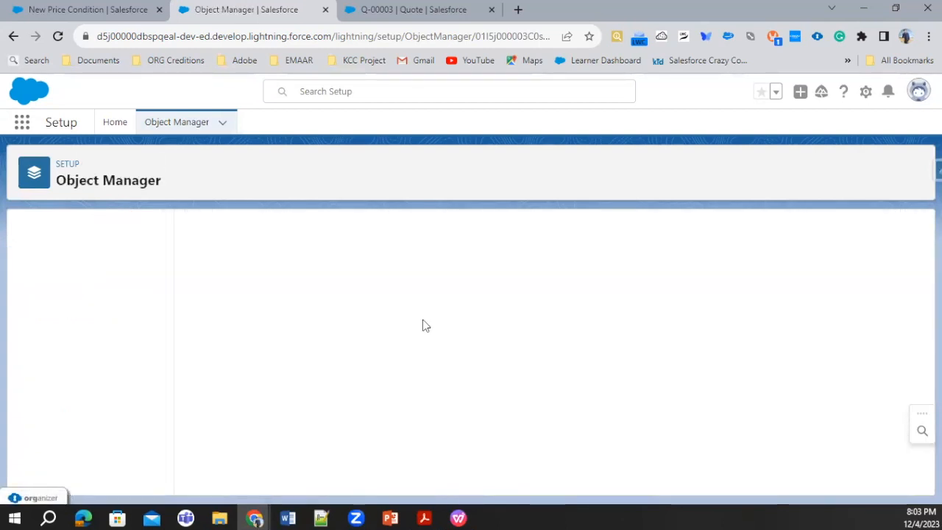
pyautogui.hotkey('ctrl', 'v')
pyautogui.click(417, 476)
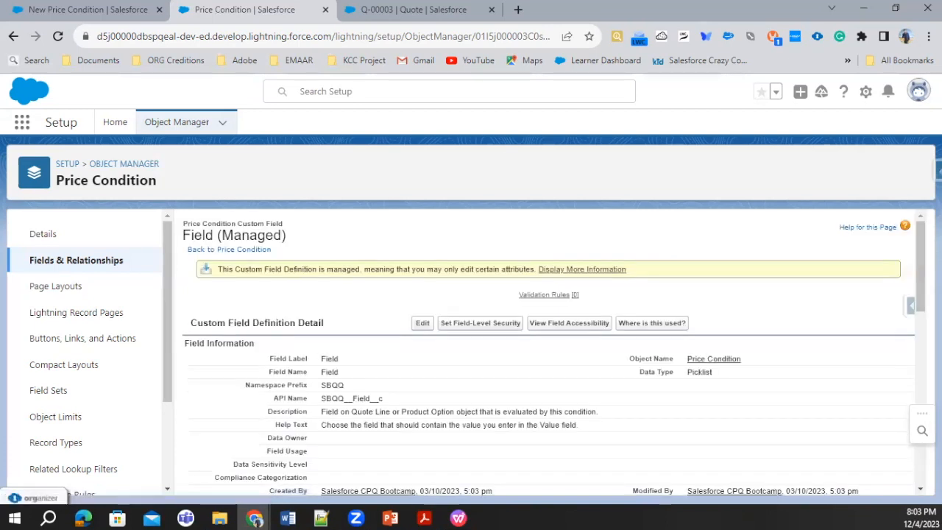
# Start a fresh price condition for the Account Type Discount rule with Object set to Quote and Field to Account_Type__c.
pyautogui.click(81, 8)
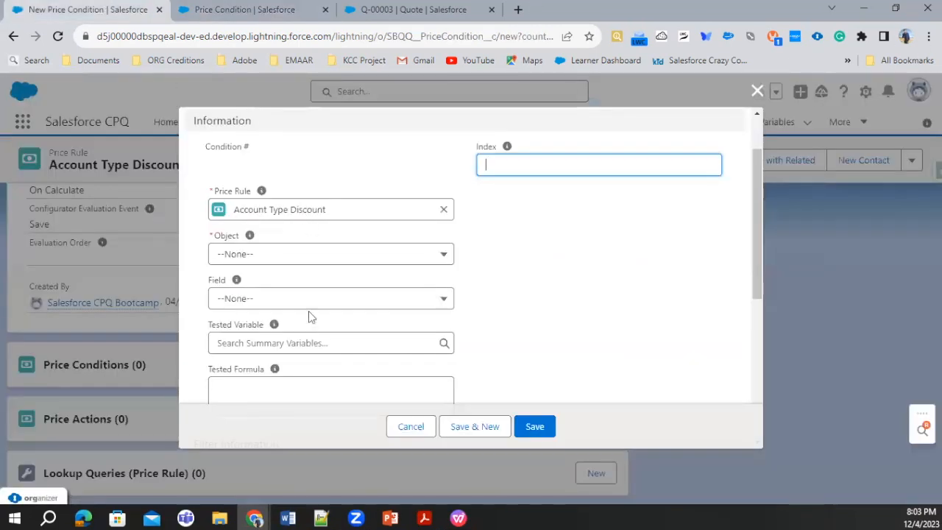
pyautogui.click(758, 92)
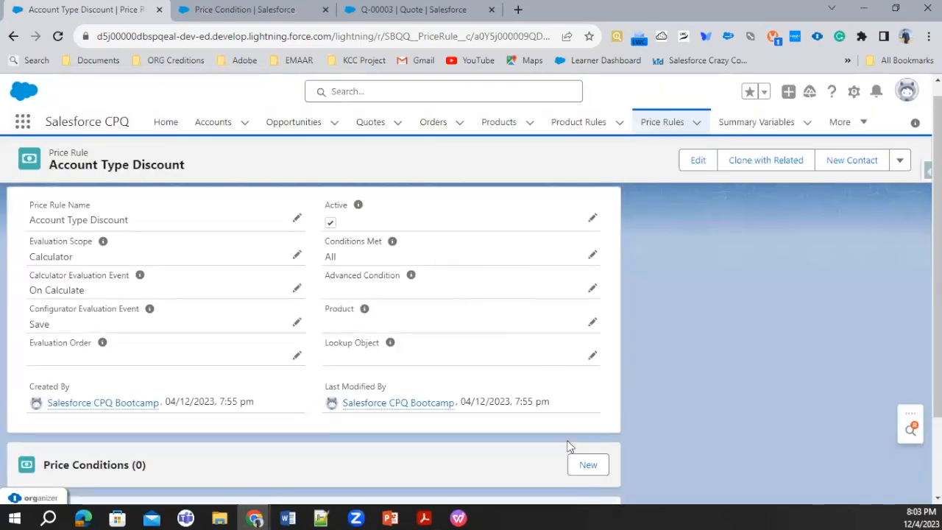
pyautogui.click(587, 465)
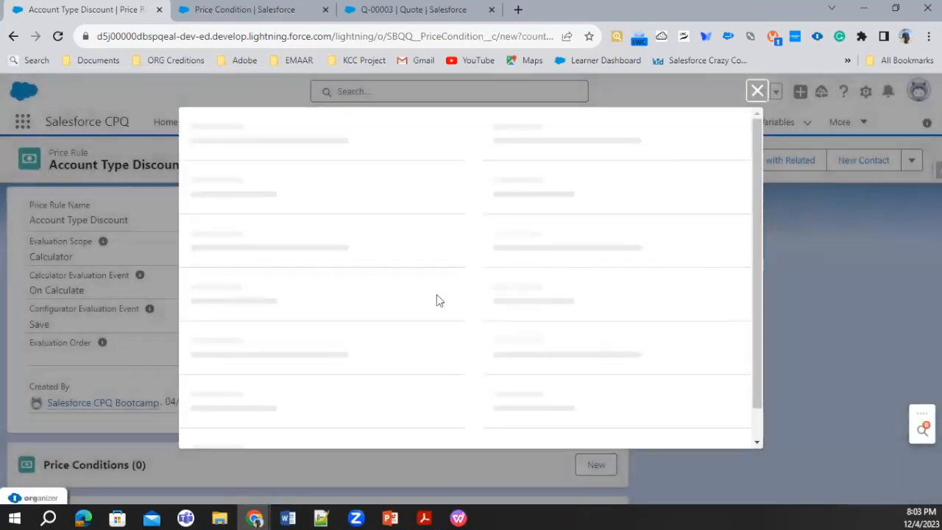
pyautogui.click(376, 324)
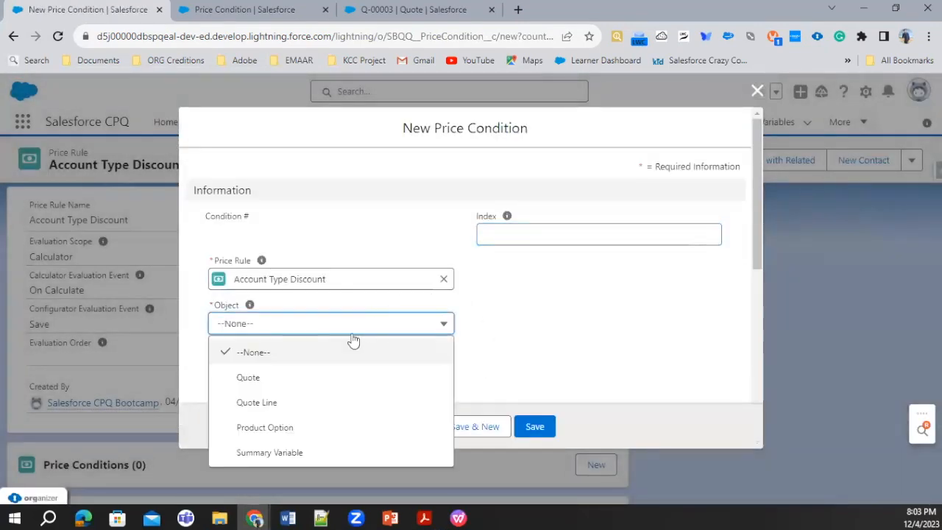
pyautogui.click(274, 379)
pyautogui.click(295, 376)
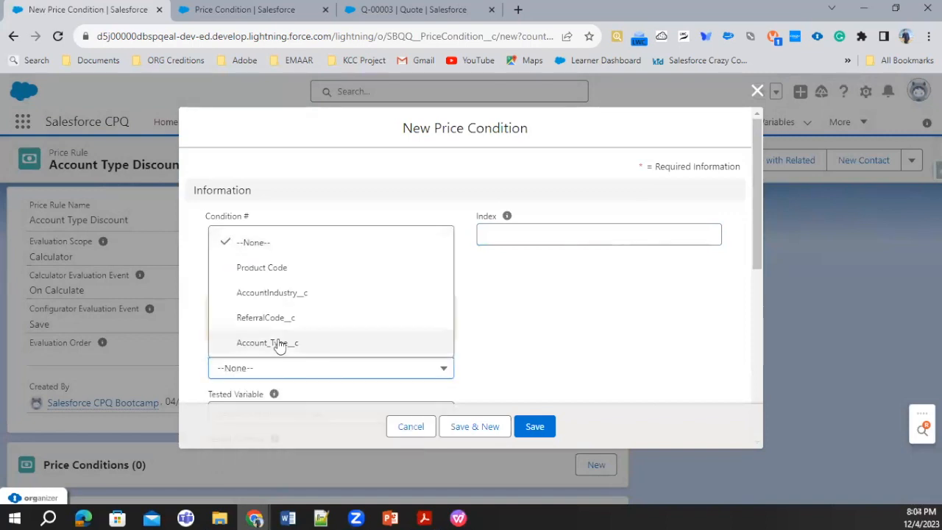
pyautogui.click(275, 345)
# Set the condition's Operator to not equals and Filter Type to Value with an empty filter value, and save it.
pyautogui.scroll(-3, 254, 247)
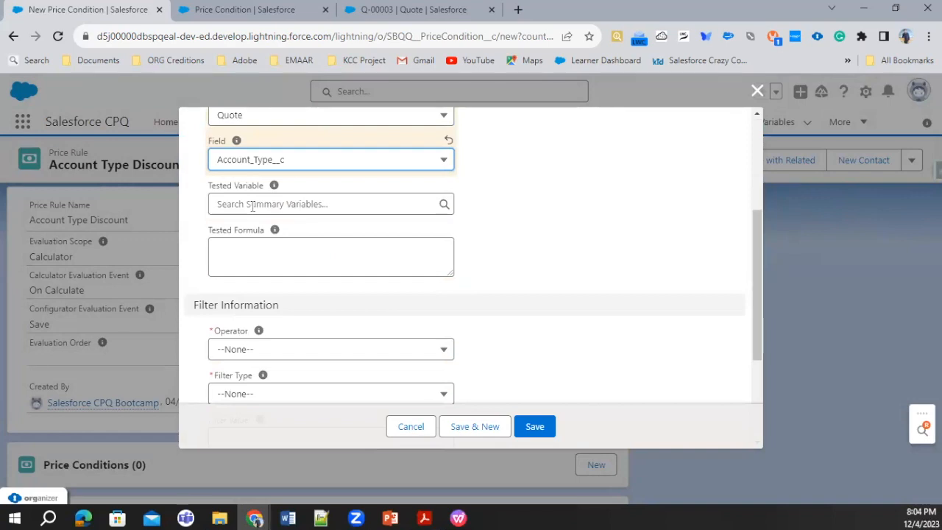
pyautogui.scroll(-2, 269, 326)
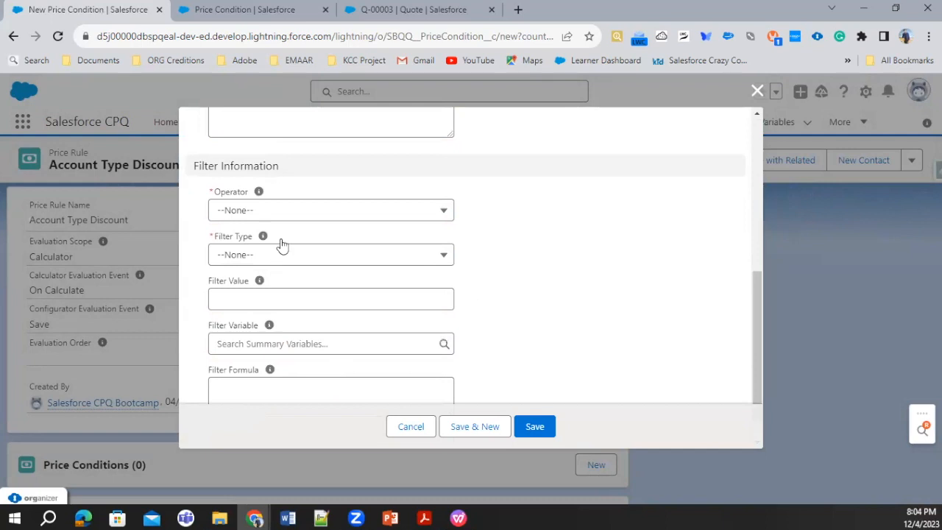
pyautogui.scroll(1, 286, 234)
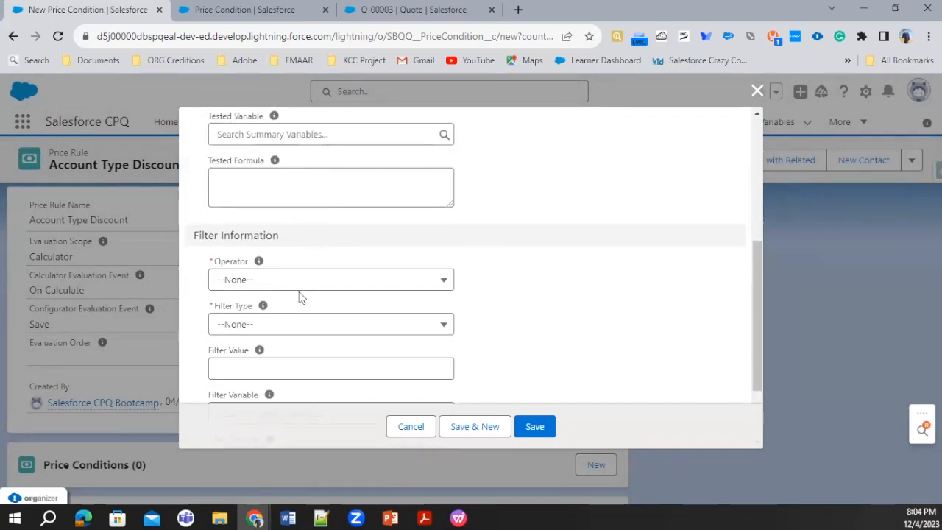
pyautogui.scroll(-1, 298, 292)
pyautogui.click(304, 214)
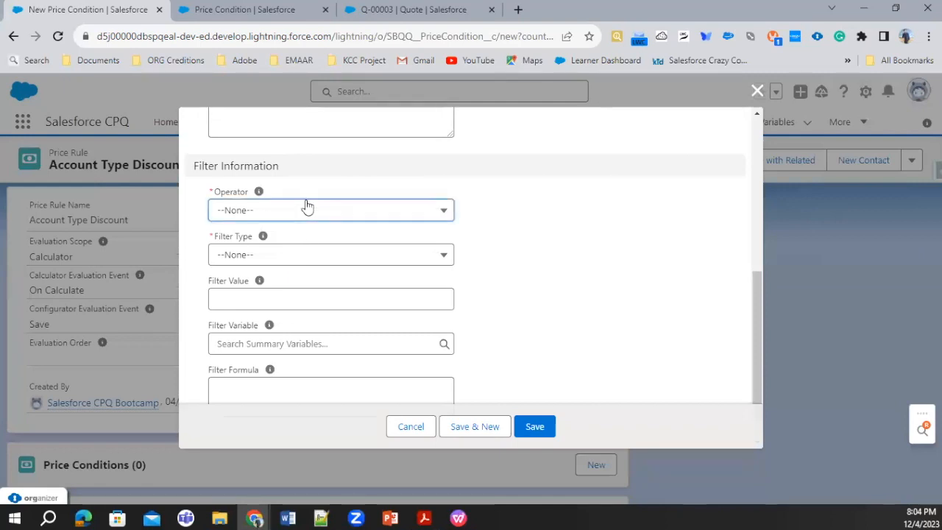
pyautogui.click(265, 293)
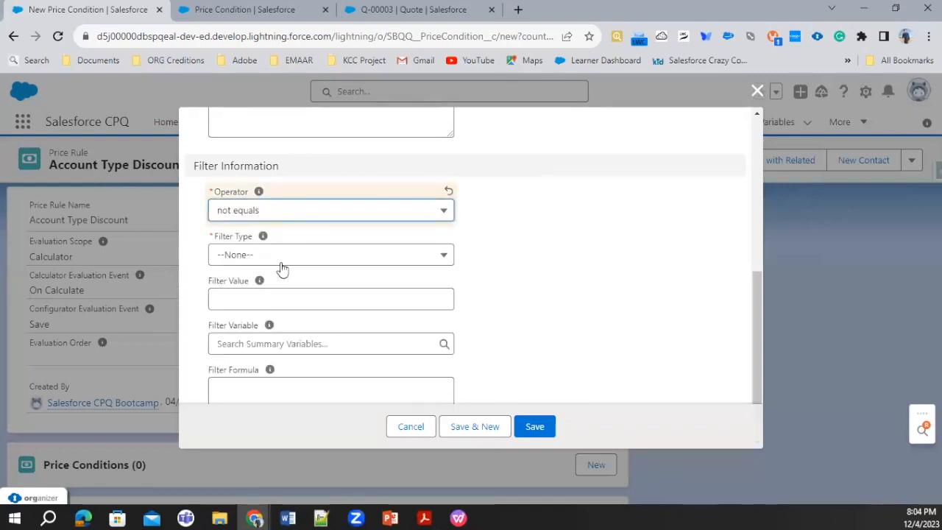
pyautogui.click(284, 258)
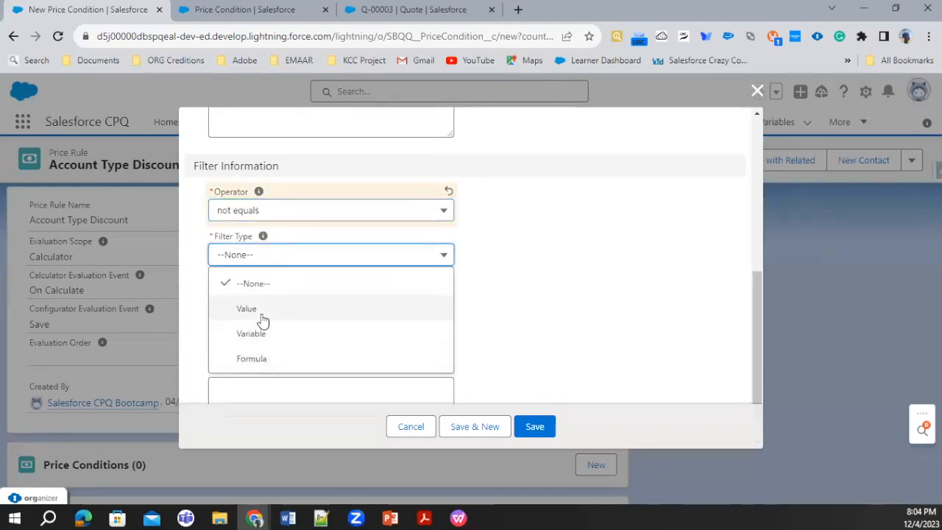
pyautogui.click(260, 312)
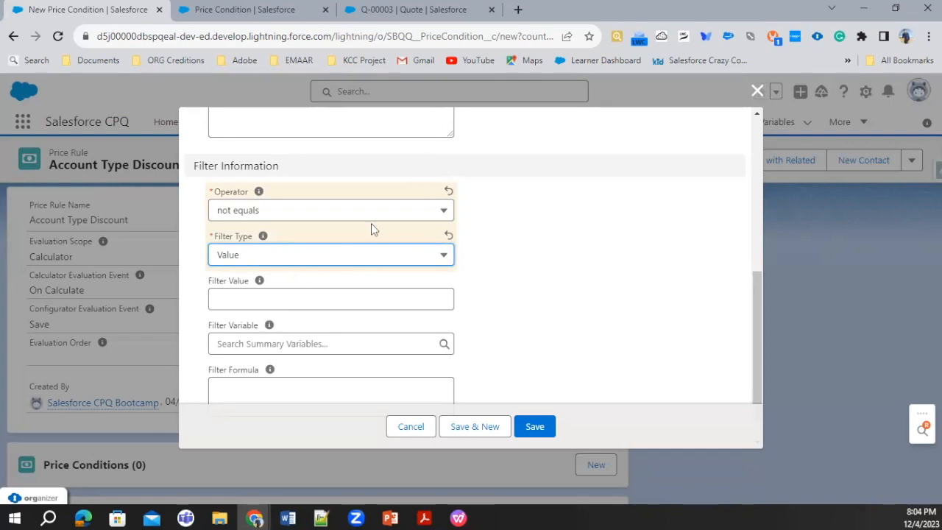
pyautogui.click(532, 427)
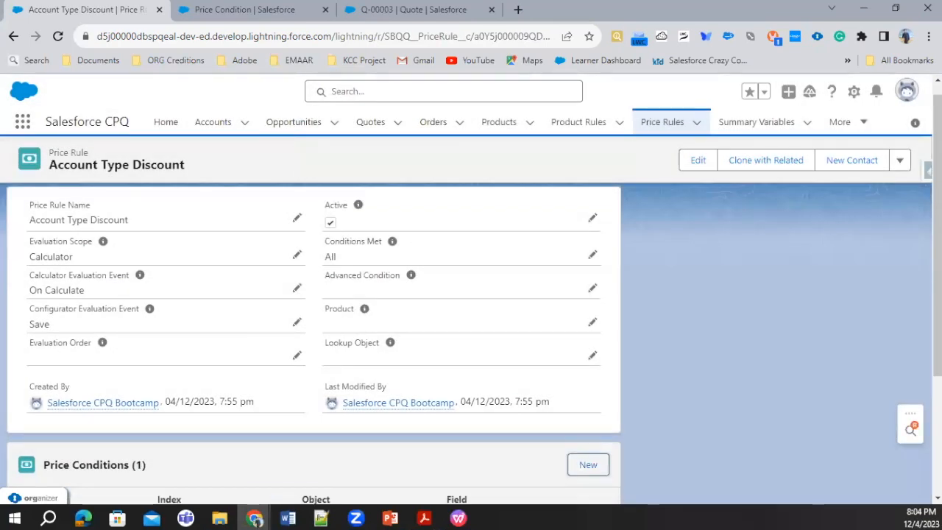
pyautogui.scroll(-3, 300, 420)
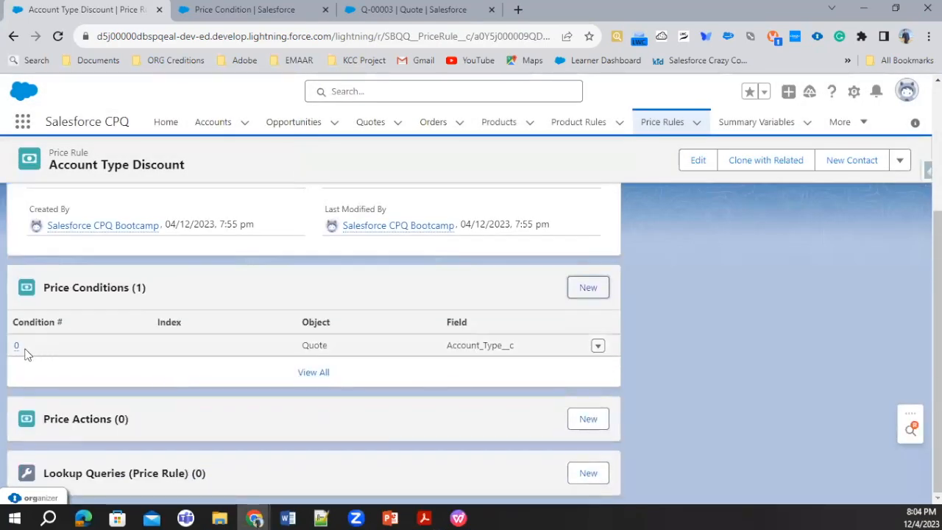
pyautogui.click(17, 346)
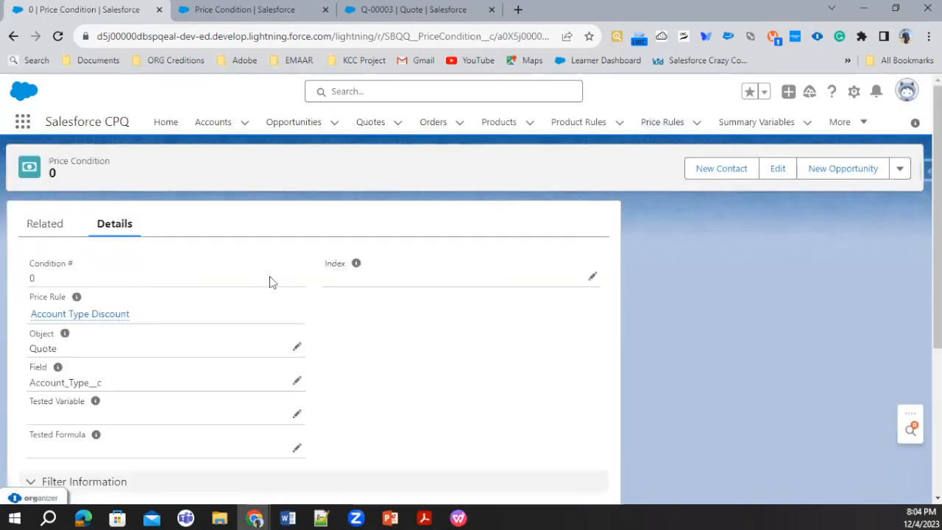
pyautogui.click(589, 280)
pyautogui.write('10')
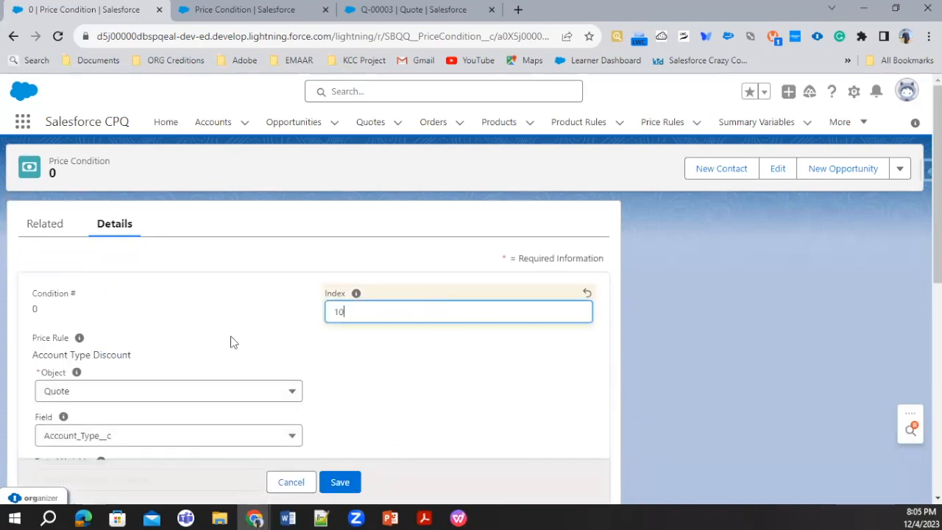
pyautogui.scroll(-1, 230, 341)
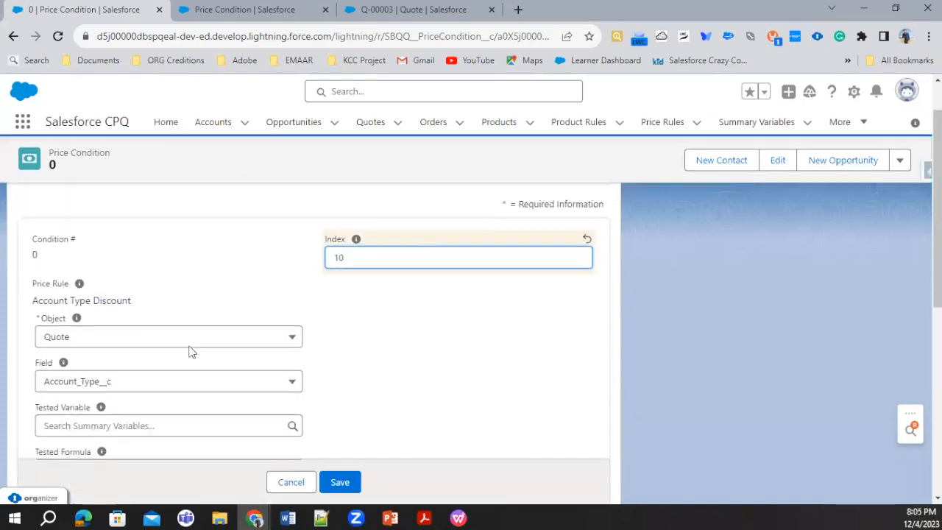
pyautogui.click(83, 321)
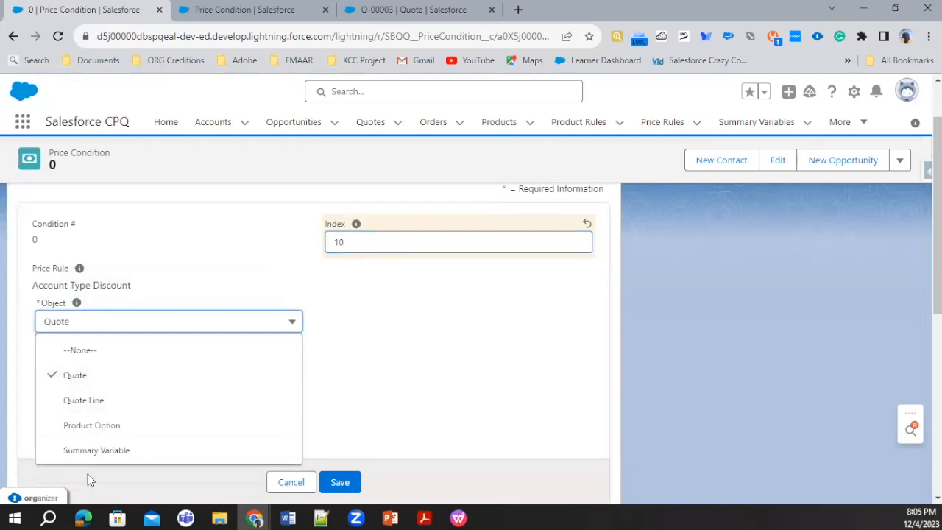
pyautogui.click(257, 350)
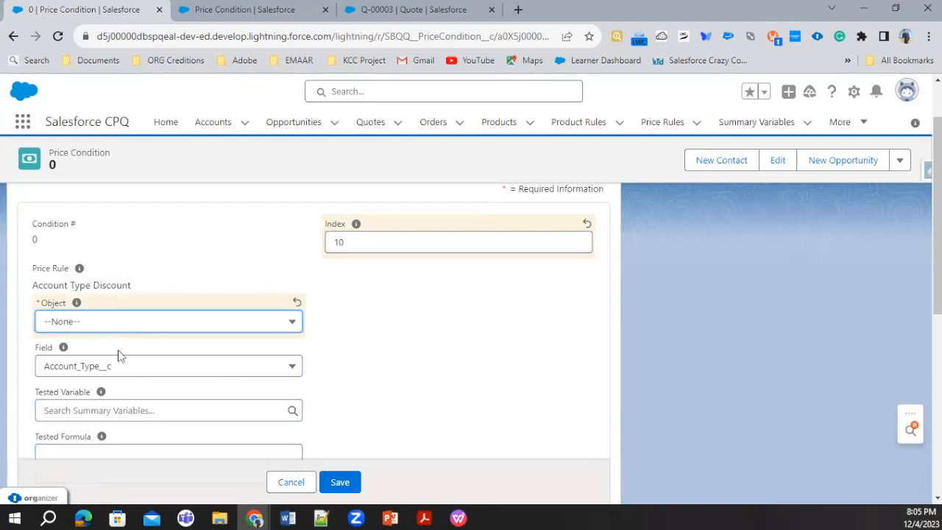
pyautogui.scroll(-2, 138, 379)
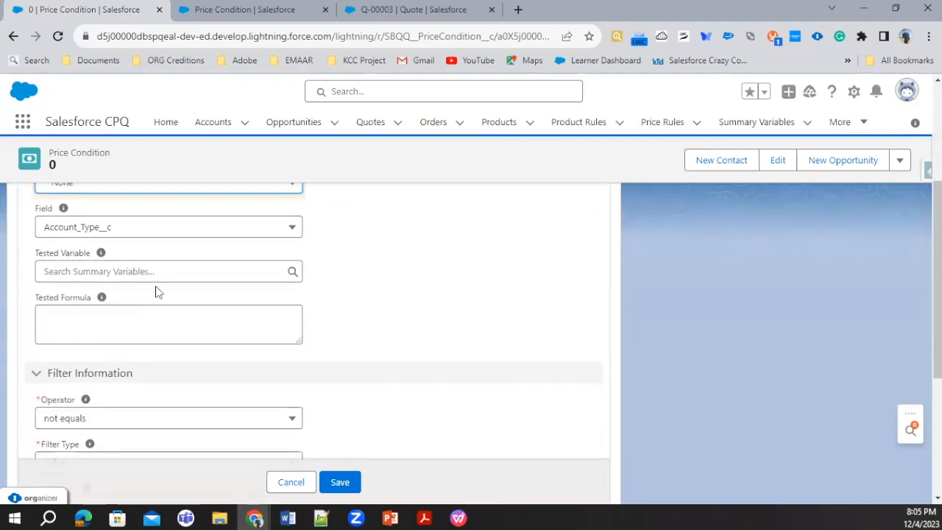
pyautogui.click(115, 273)
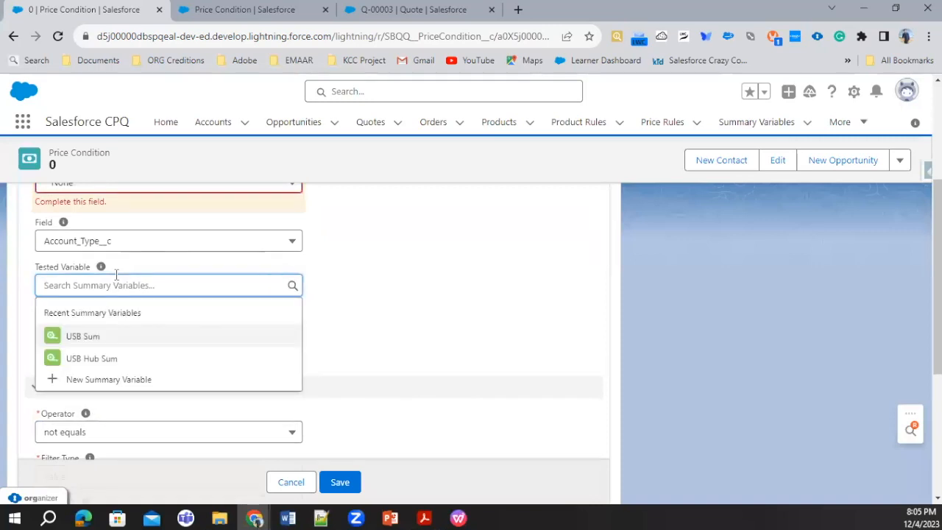
pyautogui.click(421, 335)
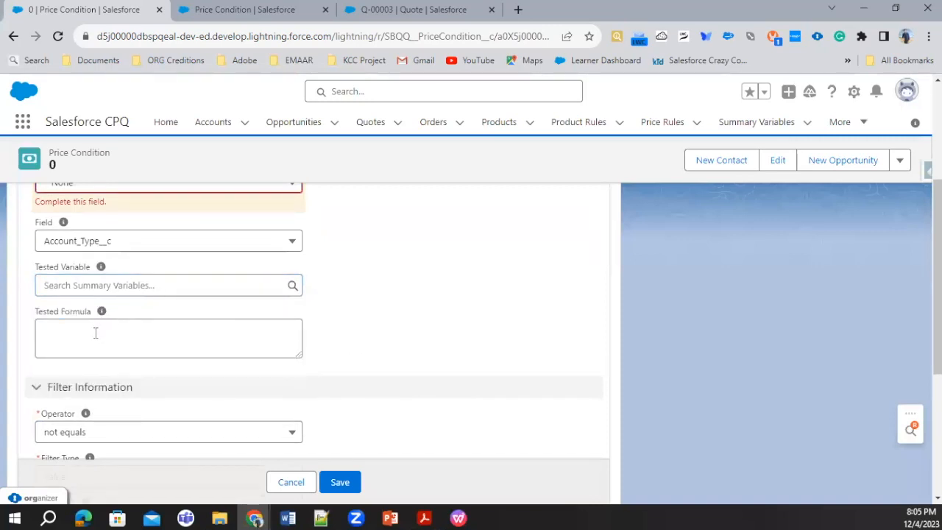
pyautogui.scroll(-4, 95, 332)
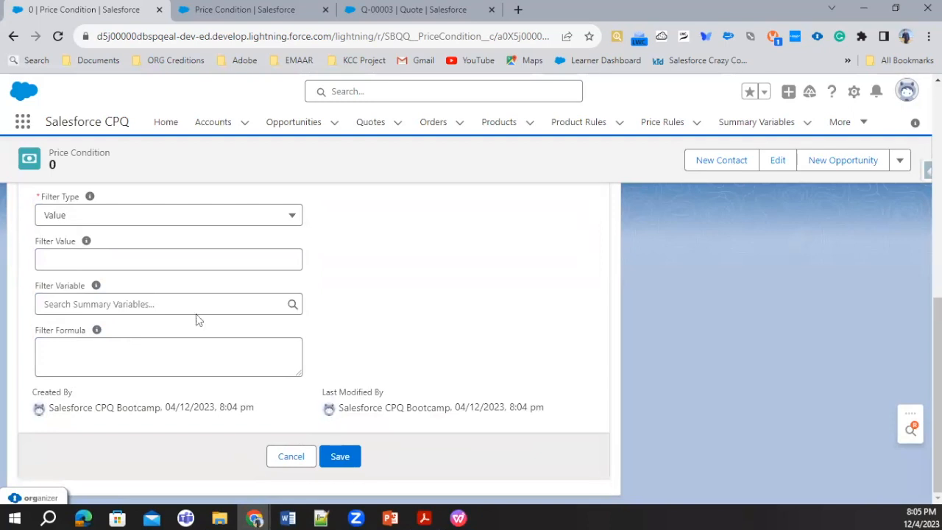
pyautogui.scroll(3, 196, 319)
pyautogui.scroll(-3, 195, 316)
pyautogui.click(284, 455)
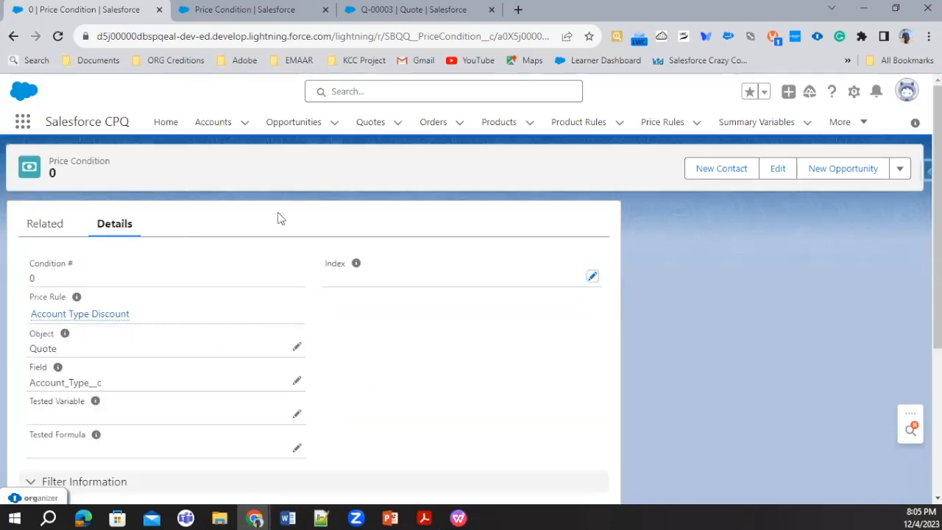
pyautogui.click(96, 314)
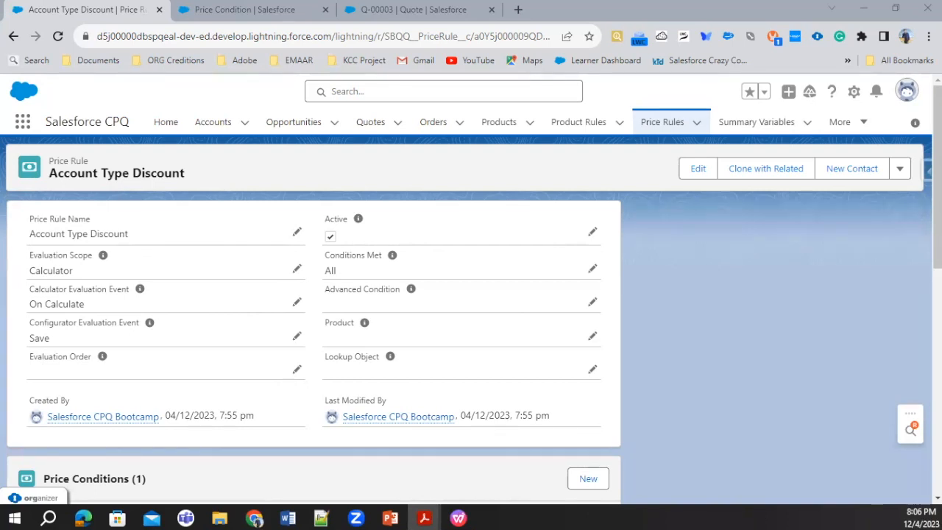
# Start a new price action for the Account Type Discount rule with Target Object set to Quote Line.
pyautogui.scroll(-2, 441, 417)
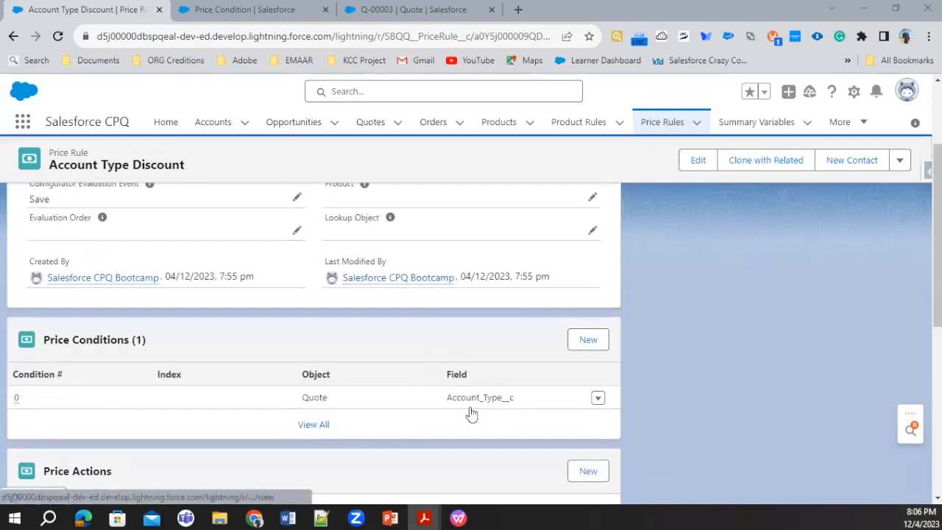
pyautogui.scroll(-1, 505, 424)
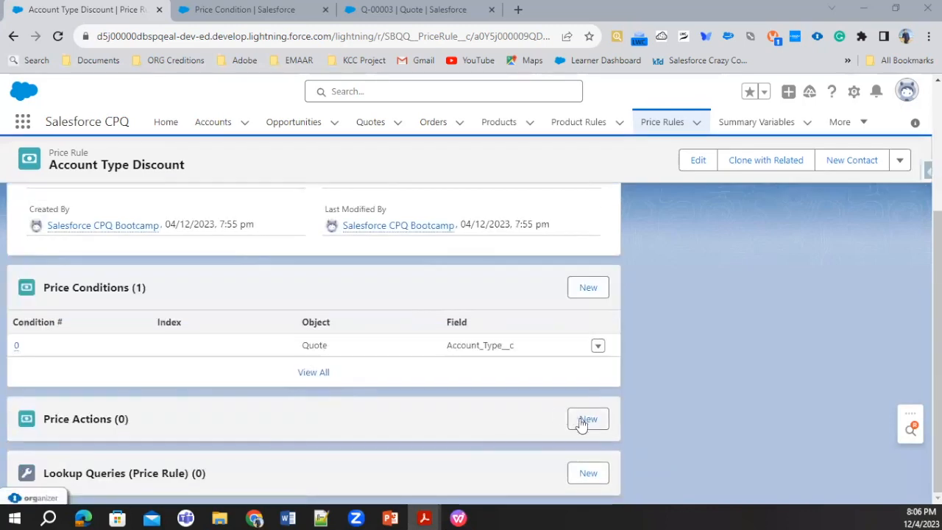
pyautogui.click(581, 422)
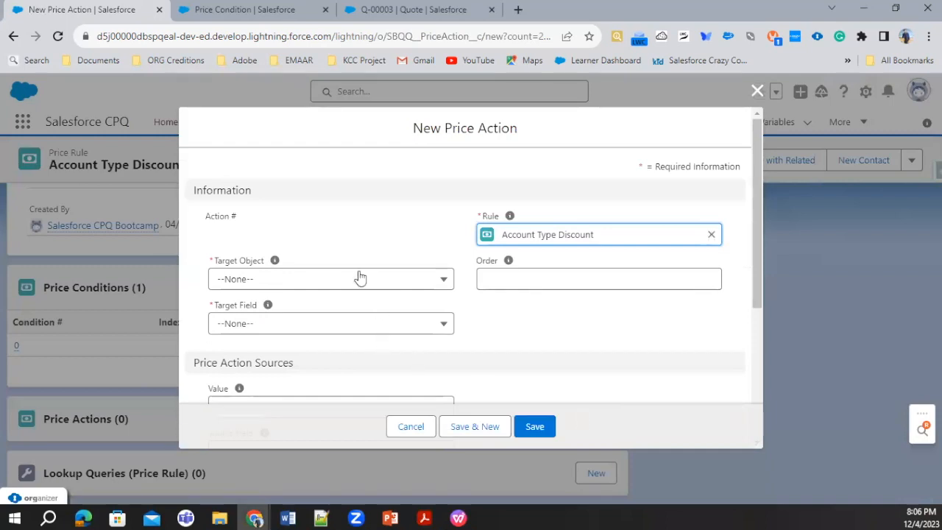
pyautogui.click(360, 277)
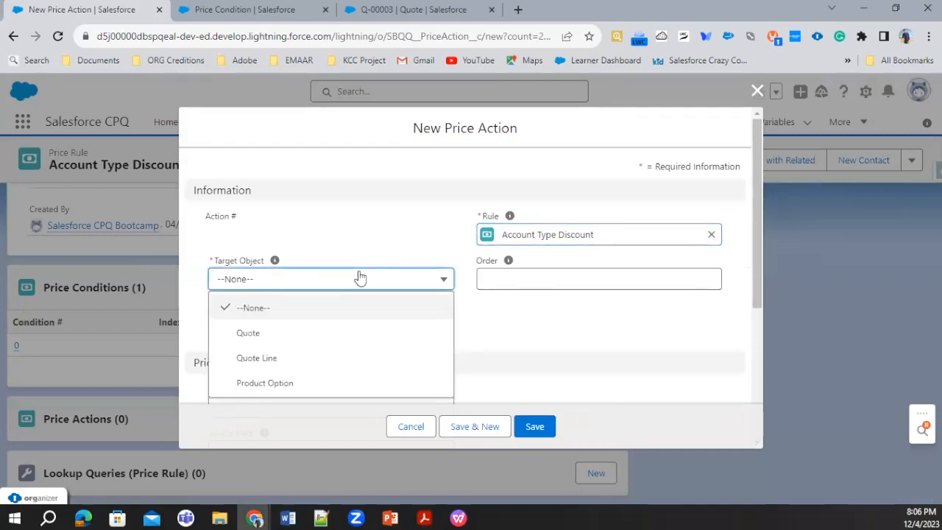
pyautogui.click(277, 359)
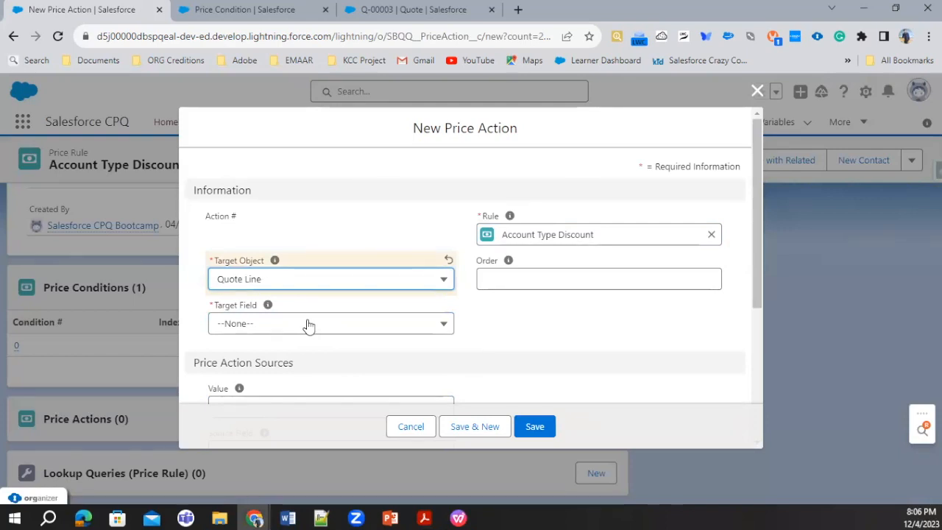
# Review the Target Field options offered for the Quote Line price action without choosing one.
pyautogui.click(309, 326)
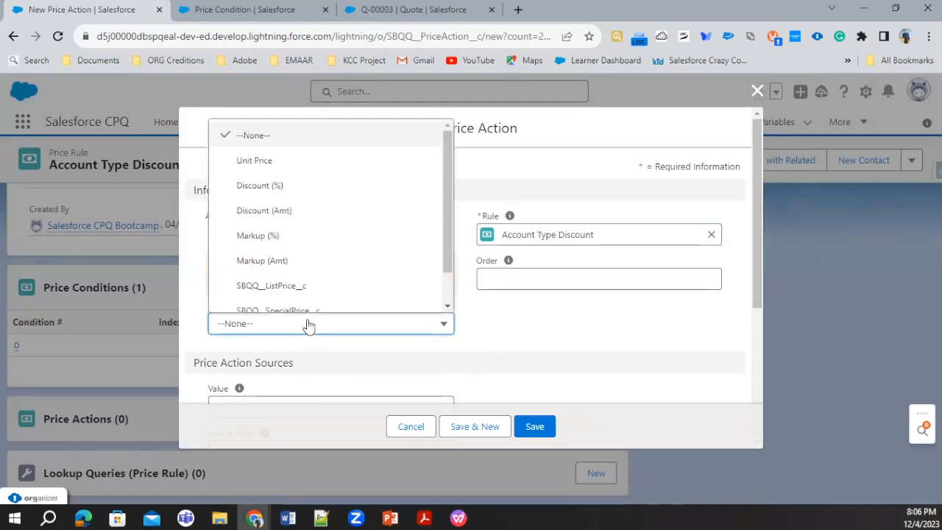
pyautogui.scroll(-1, 320, 240)
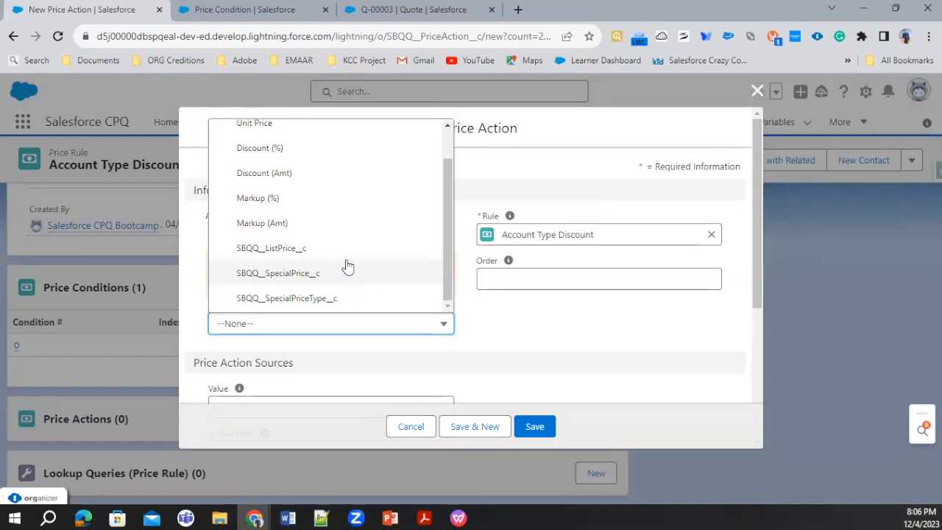
pyautogui.scroll(1, 346, 267)
pyautogui.scroll(-1, 348, 270)
pyautogui.scroll(1, 347, 271)
pyautogui.scroll(-1, 345, 272)
pyautogui.scroll(1, 345, 270)
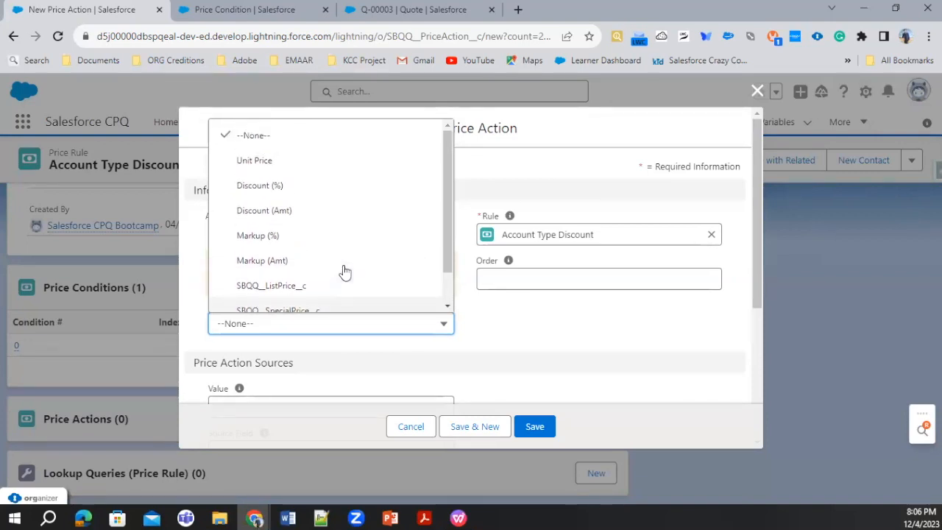
pyautogui.click(504, 347)
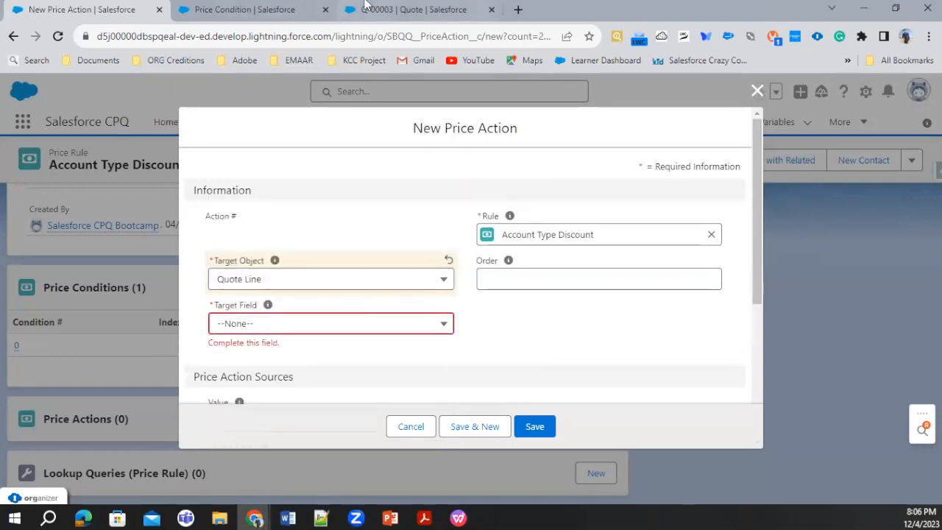
# Find the Quote Line object in the Object Manager and open its Fields & Relationships.
pyautogui.click(242, 10)
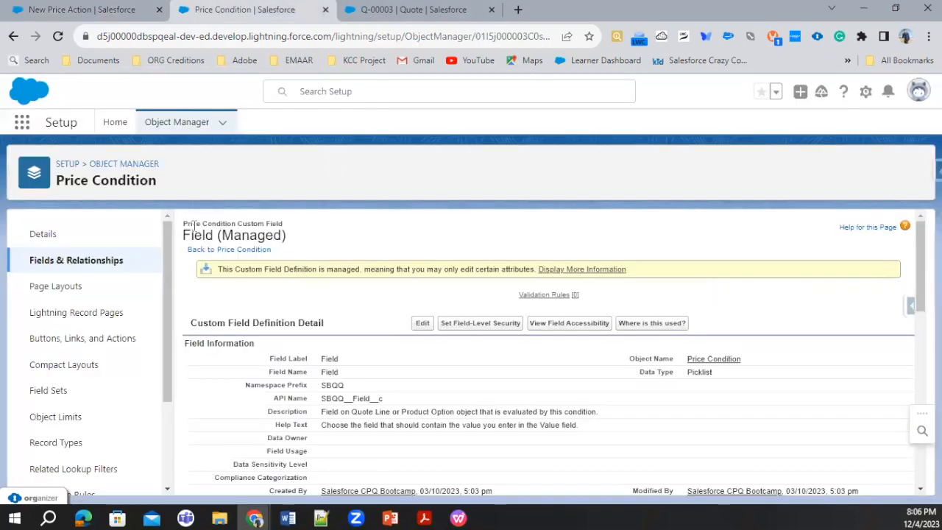
pyautogui.click(134, 164)
pyautogui.click(657, 168)
pyautogui.write('Quote Line')
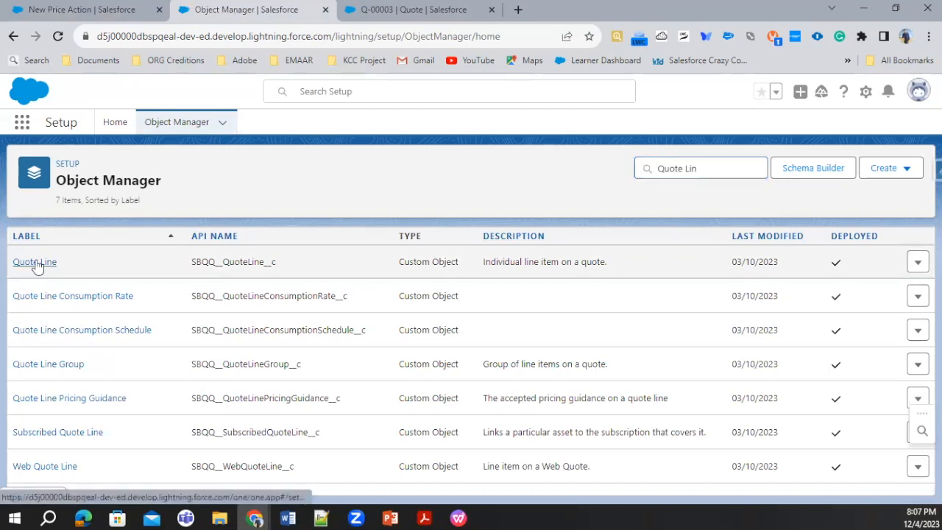
pyautogui.click(35, 262)
pyautogui.click(78, 262)
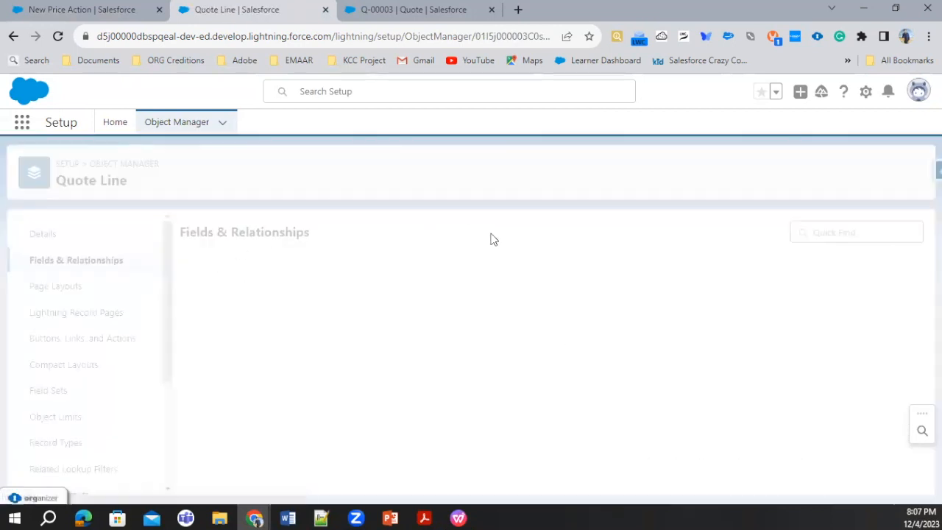
# Search the Quote Line fields for Discount and examine the matching field names and data types.
pyautogui.click(549, 232)
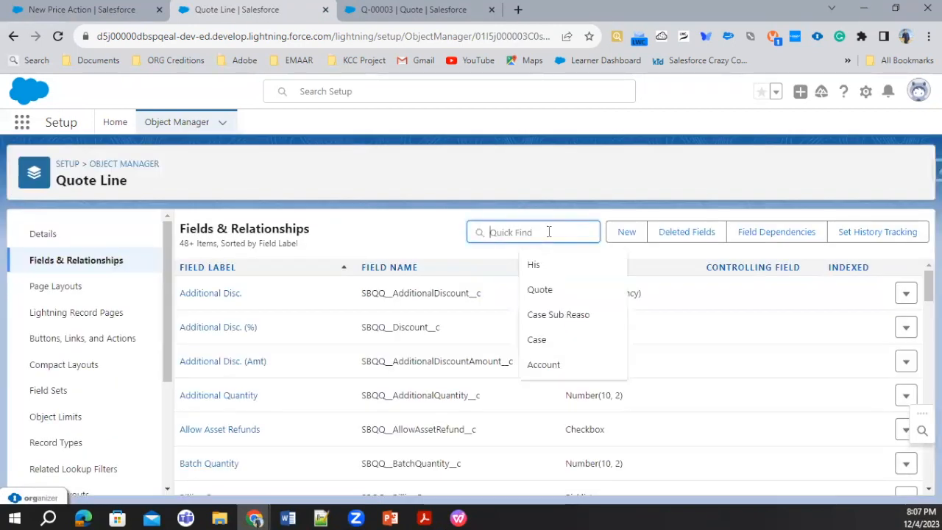
pyautogui.write('Discount')
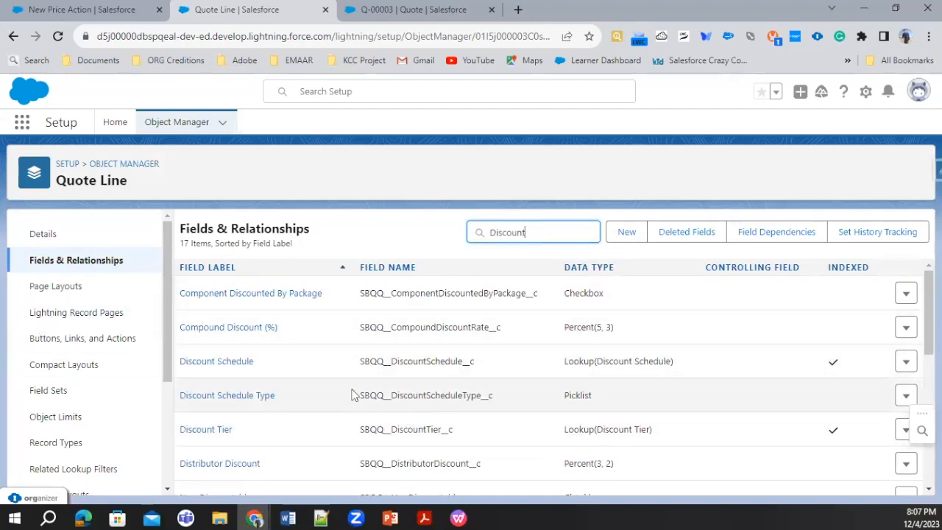
pyautogui.scroll(-5, 456, 382)
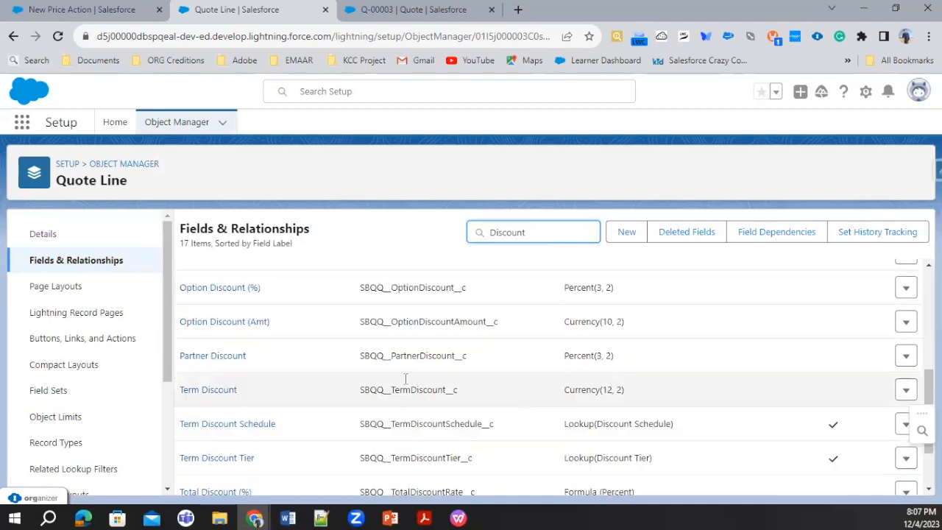
pyautogui.scroll(-1, 440, 381)
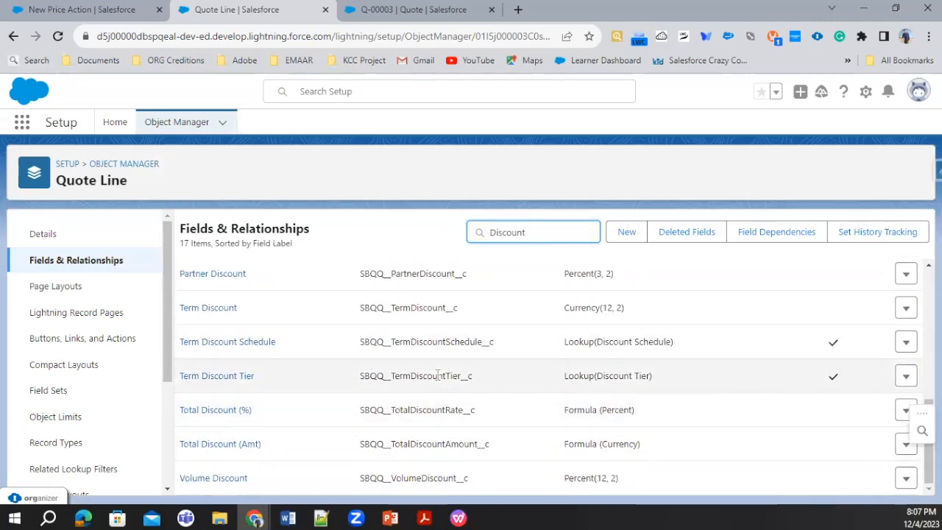
pyautogui.scroll(4, 438, 375)
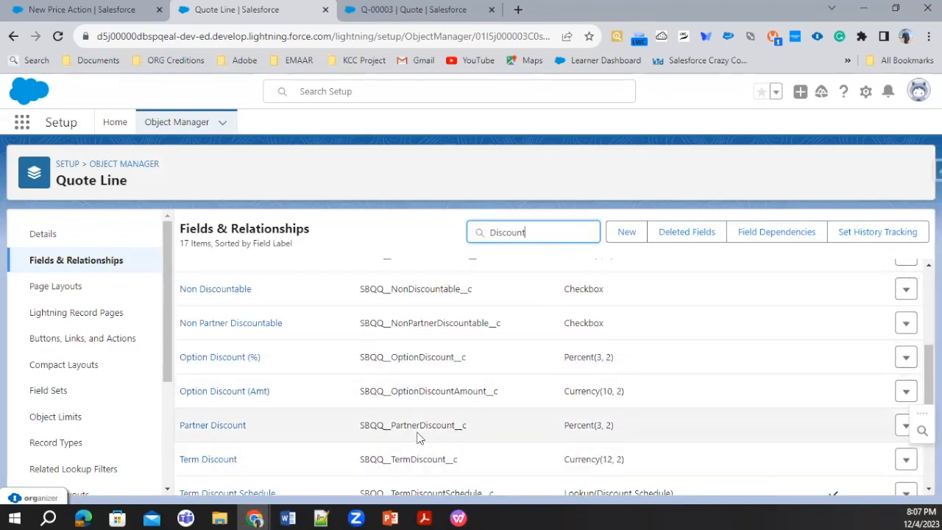
pyautogui.scroll(-2, 417, 436)
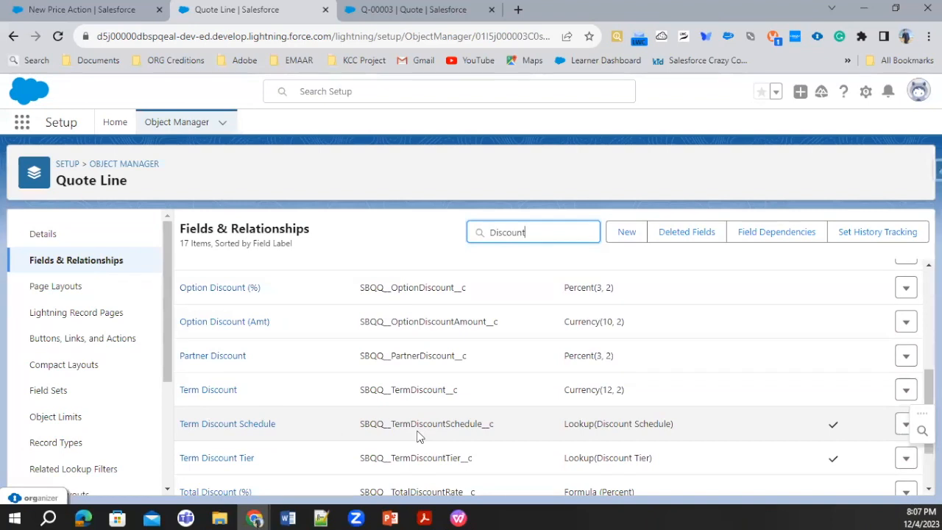
pyautogui.scroll(-2, 417, 435)
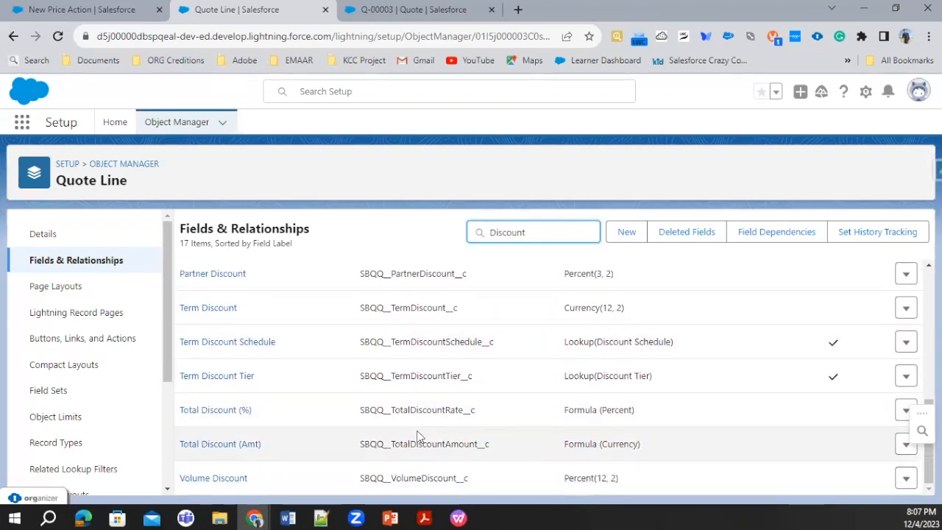
pyautogui.scroll(6, 442, 471)
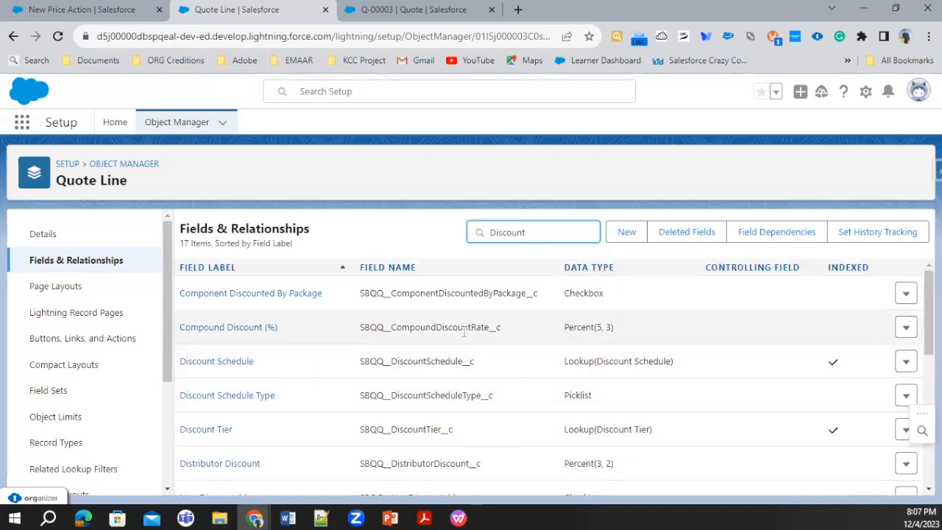
# Filter the Quote Line fields by Dis and copy the field name SBQQ__Discount__c of Additional Disc. (%).
pyautogui.doubleClick(524, 234)
pyautogui.press('BackSpace')
pyautogui.click(525, 234)
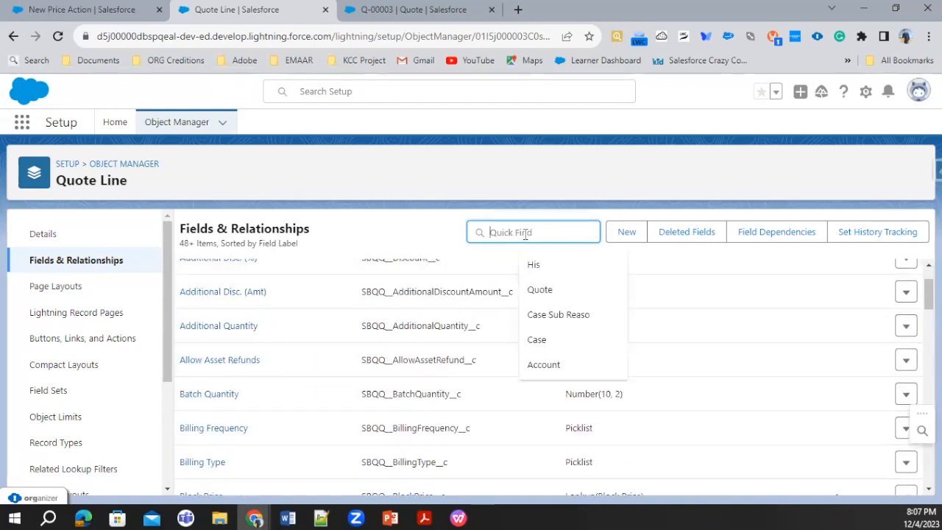
pyautogui.write('Dis')
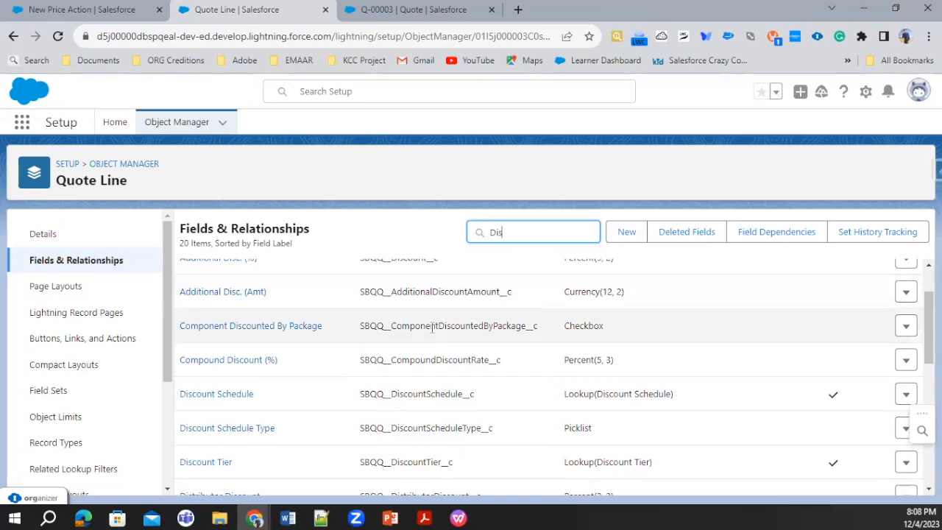
pyautogui.scroll(-2, 431, 331)
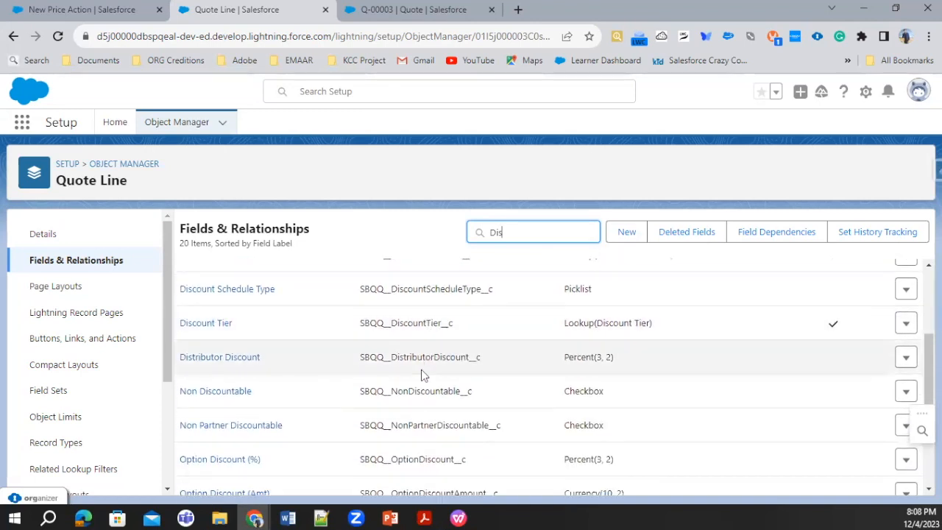
pyautogui.scroll(-2, 420, 373)
pyautogui.scroll(-1, 422, 417)
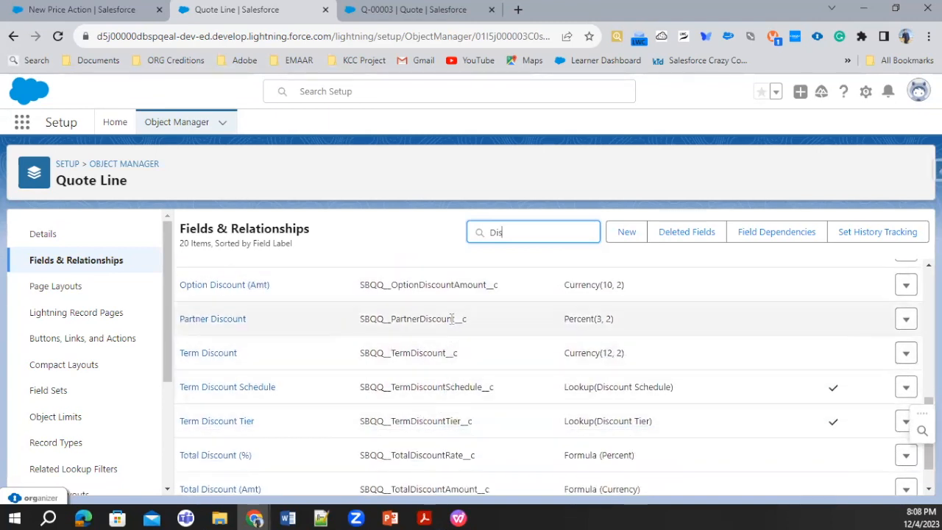
pyautogui.scroll(-1, 434, 413)
pyautogui.scroll(5, 436, 480)
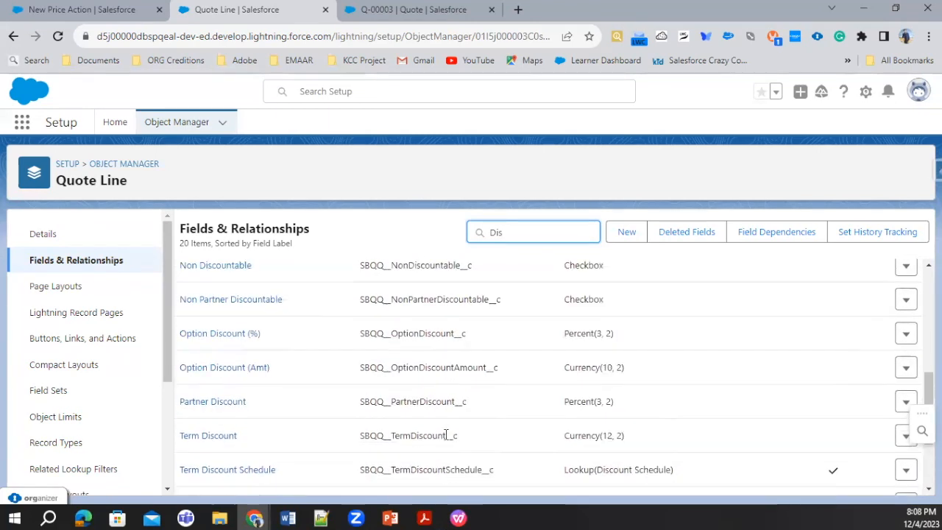
pyautogui.doubleClick(384, 324)
pyautogui.hotkey('ctrl', 'c')
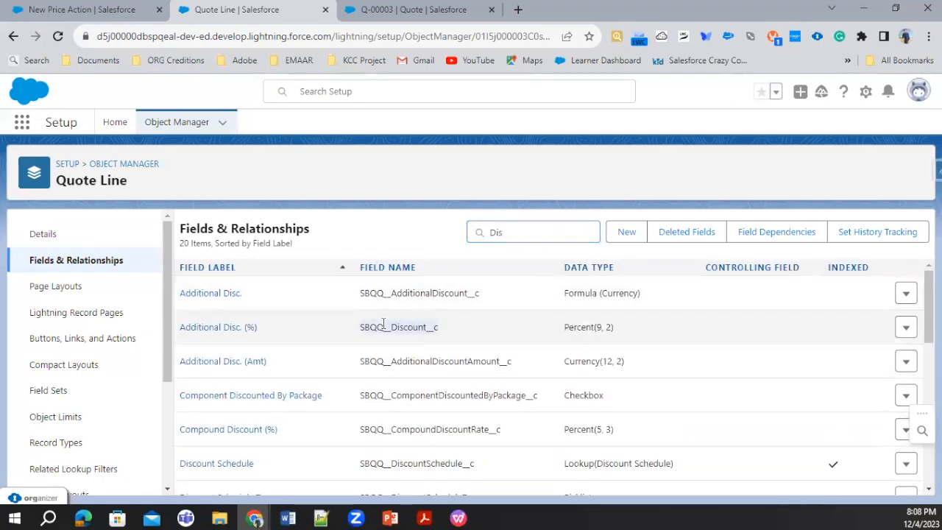
pyautogui.doubleClick(391, 327)
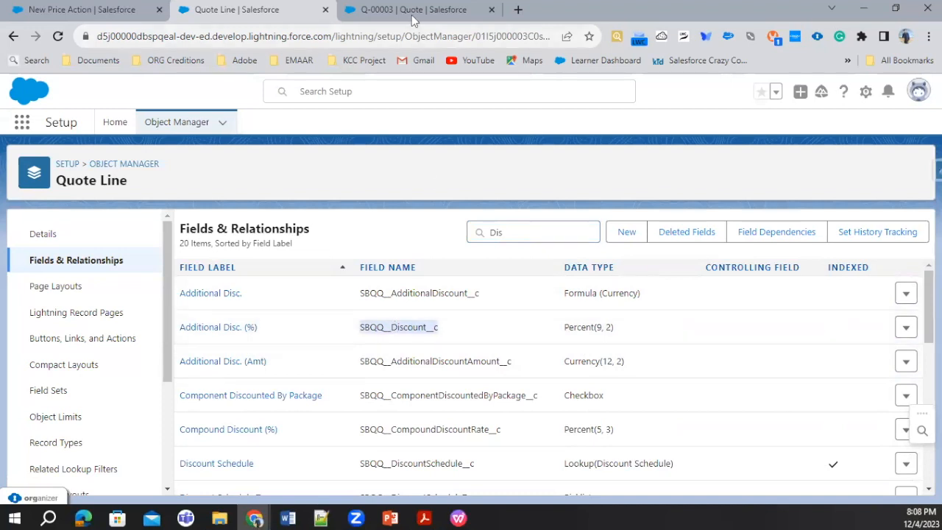
# Check the open price action's Target Field options for SBQQ__Discount__c, and cancel the new price action.
pyautogui.click(63, 5)
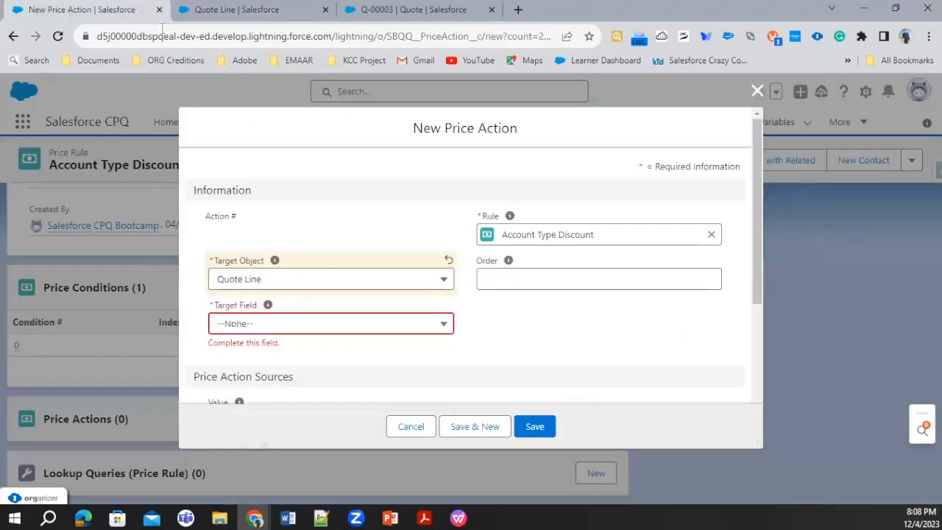
pyautogui.click(251, 6)
pyautogui.click(68, 9)
pyautogui.click(334, 327)
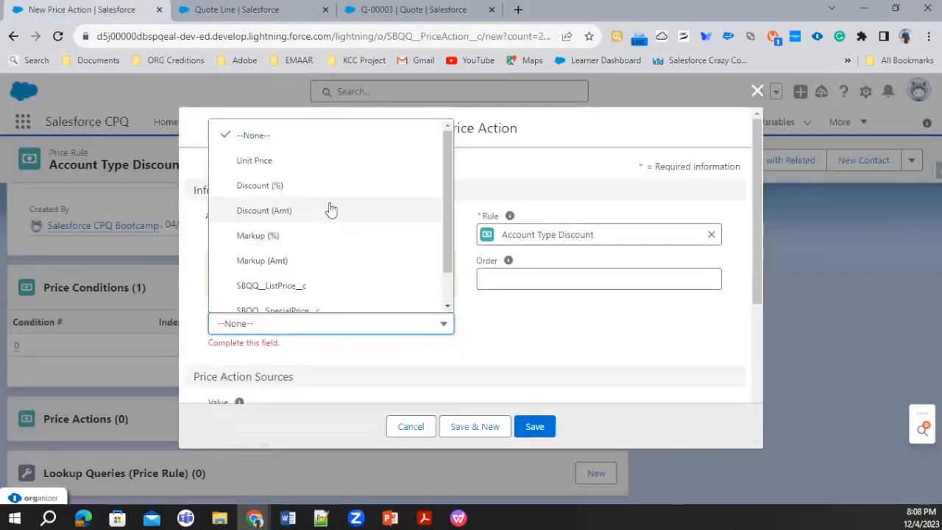
pyautogui.scroll(-1, 331, 210)
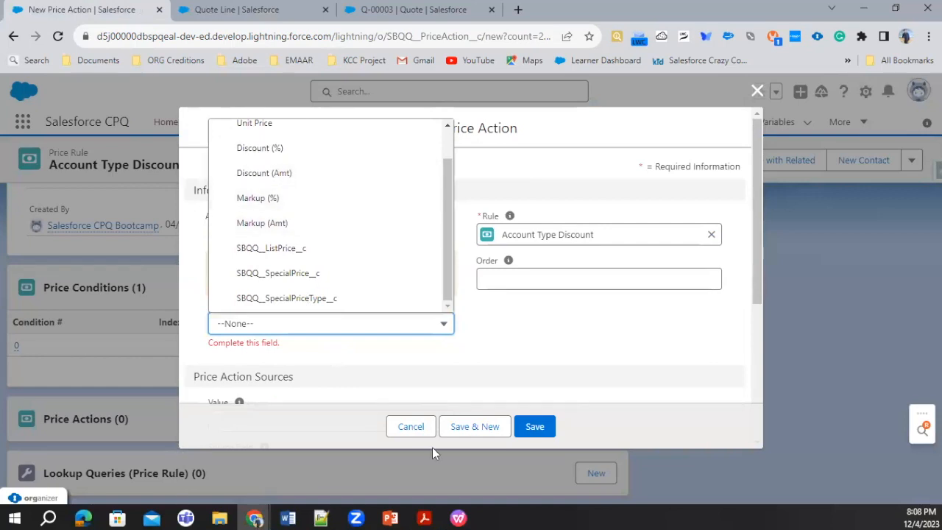
pyautogui.click(421, 431)
# Find the Price Action object in the Object Manager and open its Fields & Relationships.
pyautogui.click(220, 6)
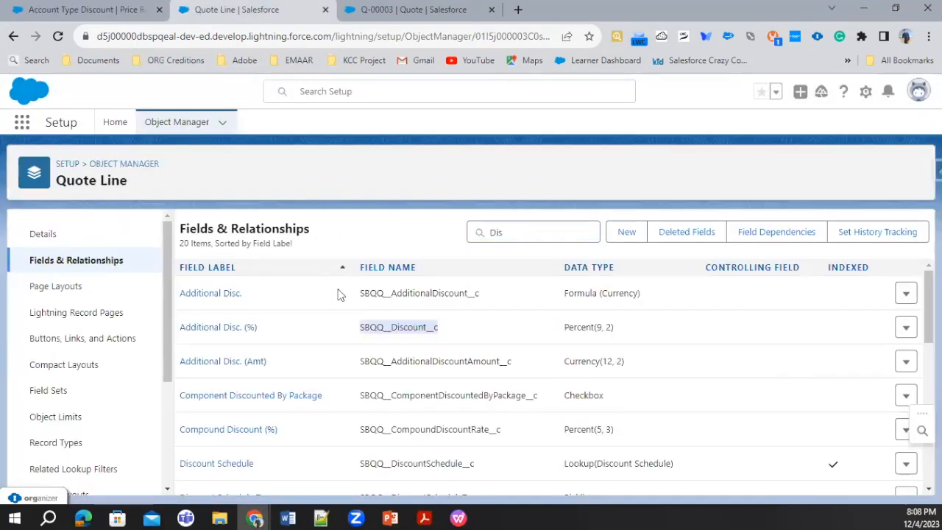
pyautogui.click(139, 167)
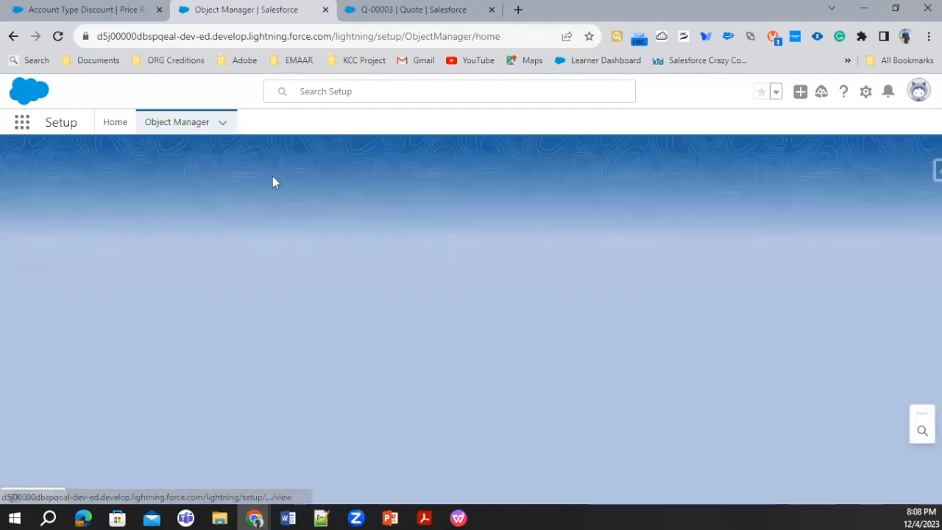
pyautogui.click(707, 167)
pyautogui.write('Price')
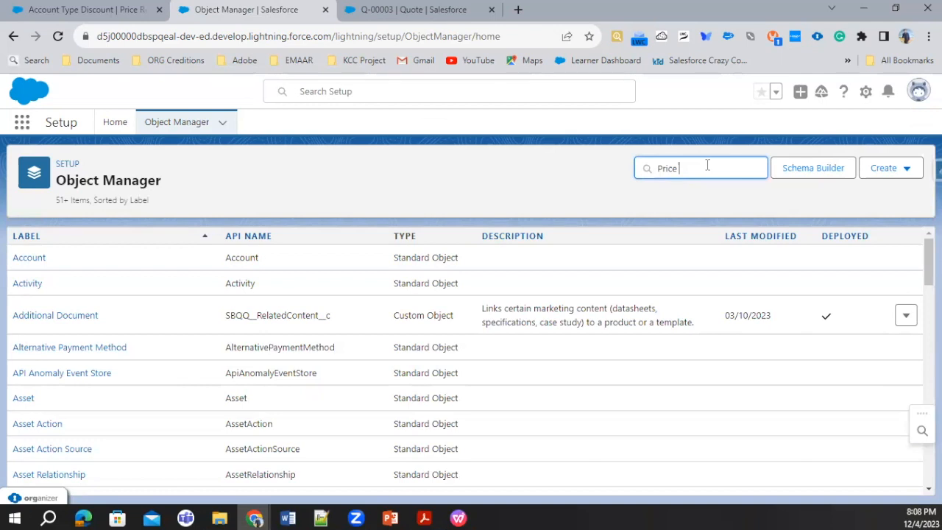
pyautogui.write(' Action')
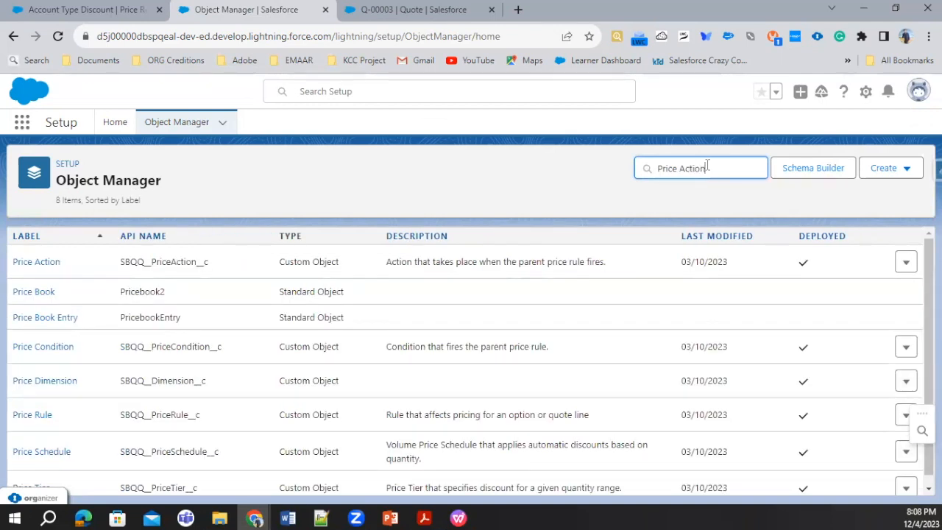
pyautogui.click(37, 263)
pyautogui.click(124, 259)
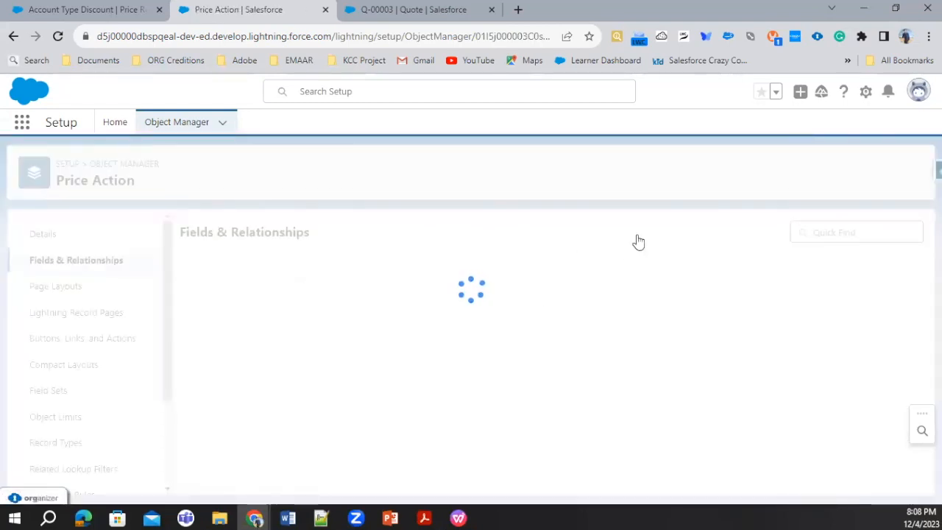
# Find the Price Action object's Target Field and add SBQQ__Discount__c as a new picklist value.
pyautogui.click(550, 232)
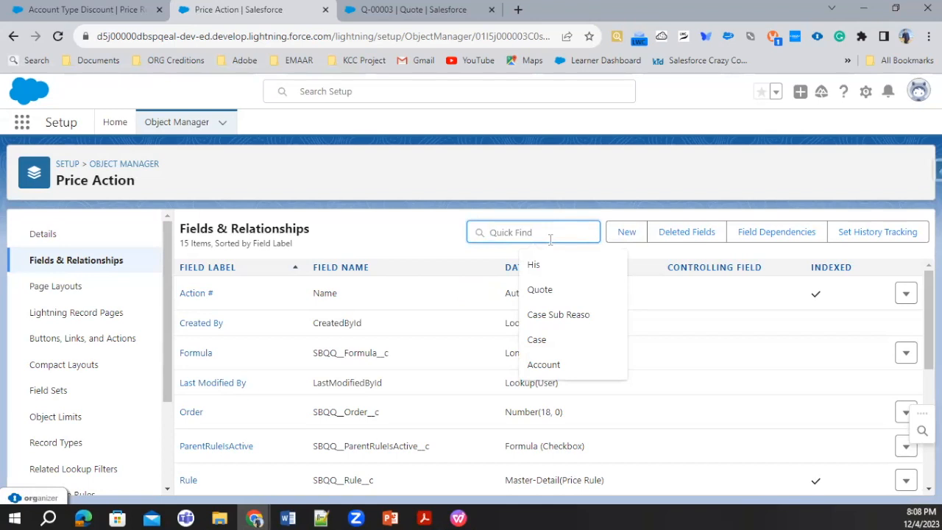
pyautogui.write('Fiel')
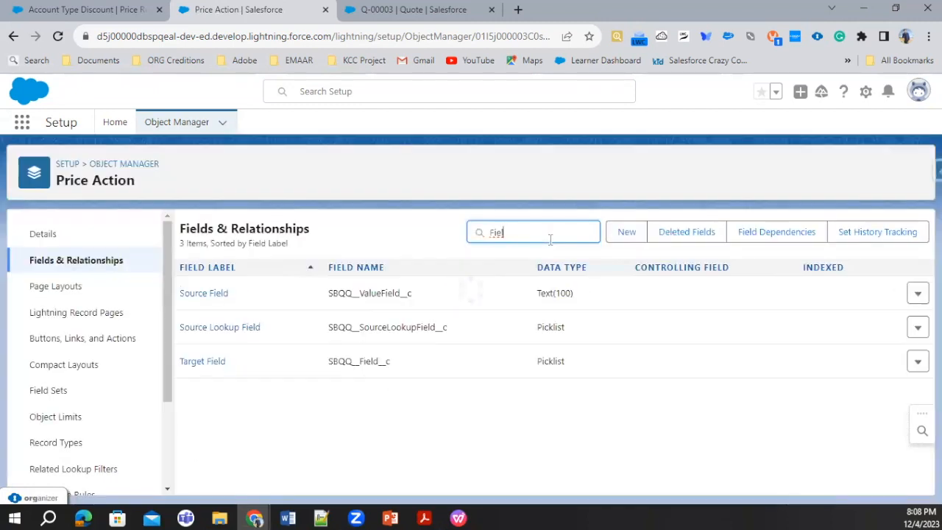
pyautogui.click(208, 361)
pyautogui.scroll(-15, 412, 360)
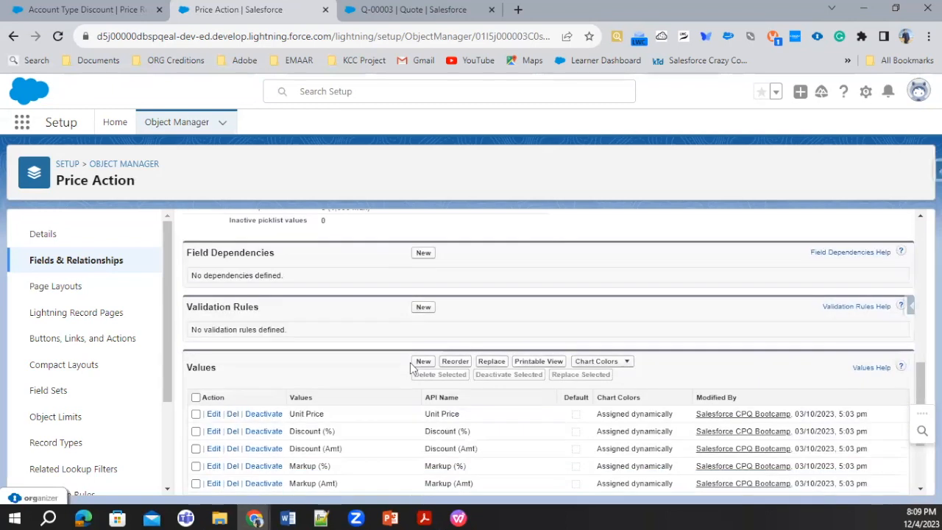
pyautogui.click(423, 233)
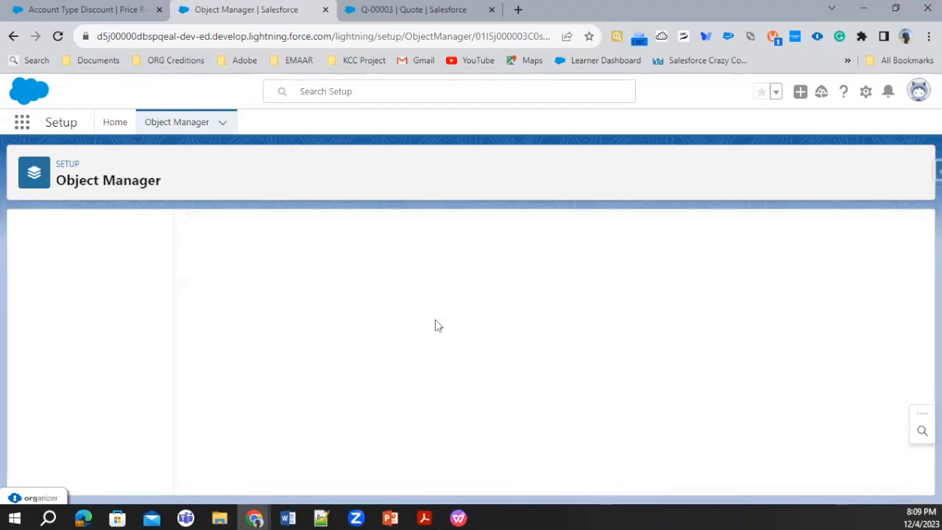
pyautogui.hotkey('ctrl', 'v')
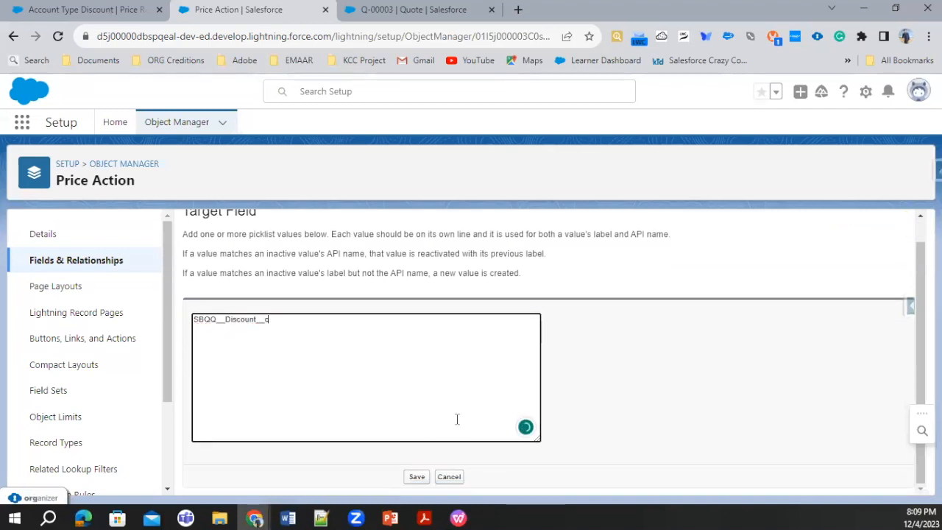
pyautogui.click(415, 477)
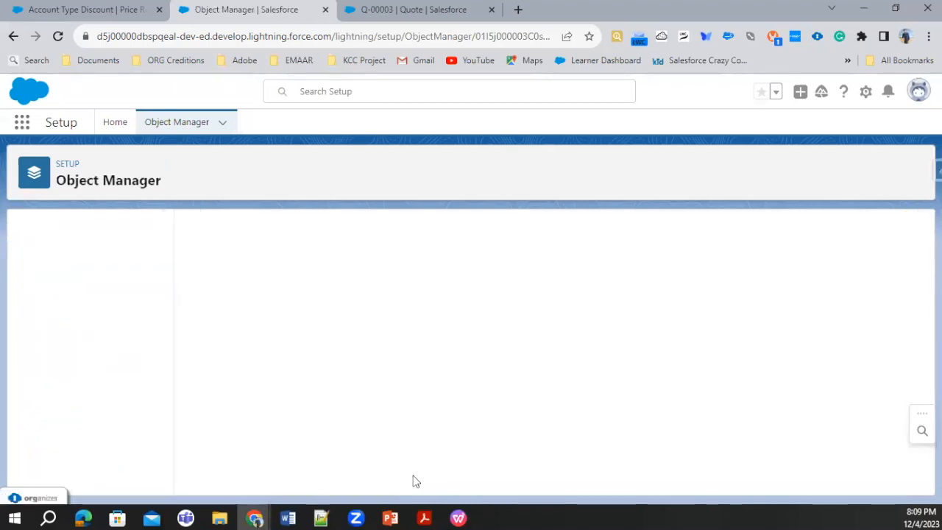
# Start a new price action from the Account Type Discount rule with Target Object Quote and review its Target Field options.
pyautogui.click(77, 7)
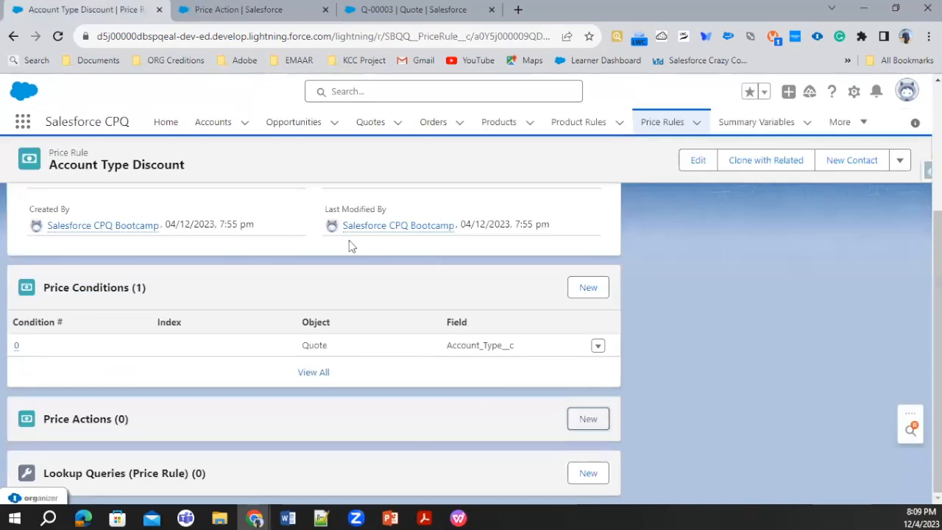
pyautogui.click(587, 418)
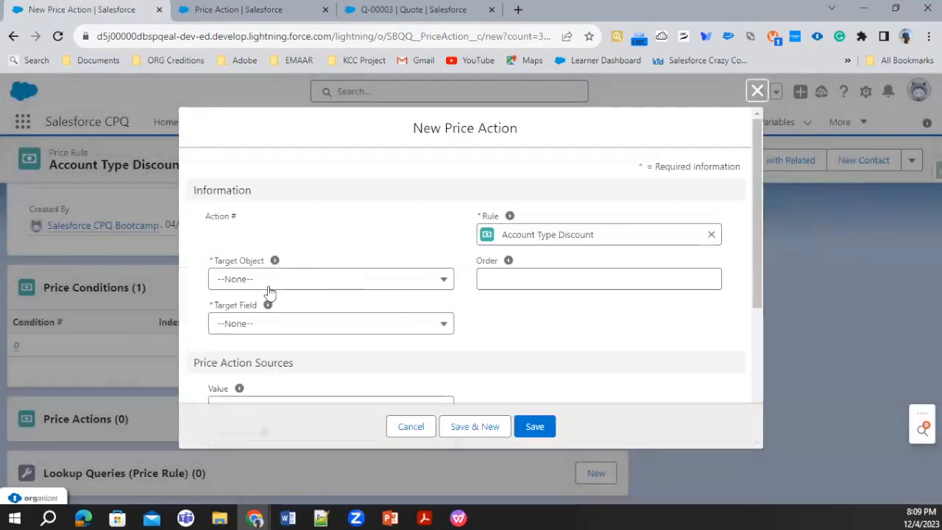
pyautogui.click(254, 278)
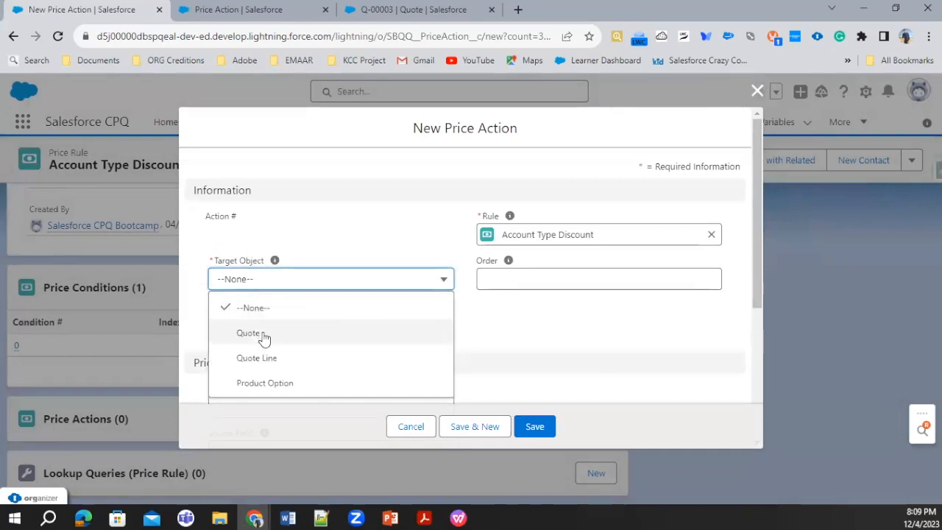
pyautogui.click(263, 335)
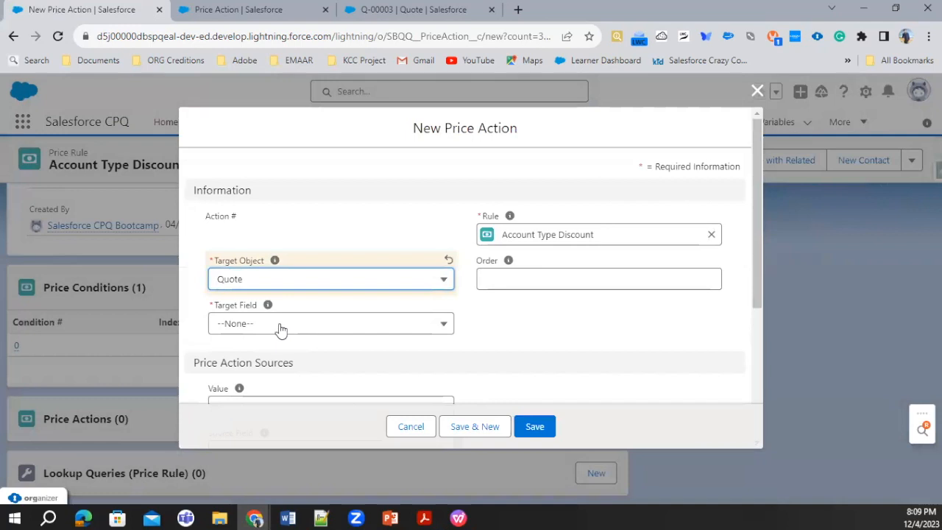
pyautogui.click(279, 328)
pyautogui.scroll(-1, 315, 283)
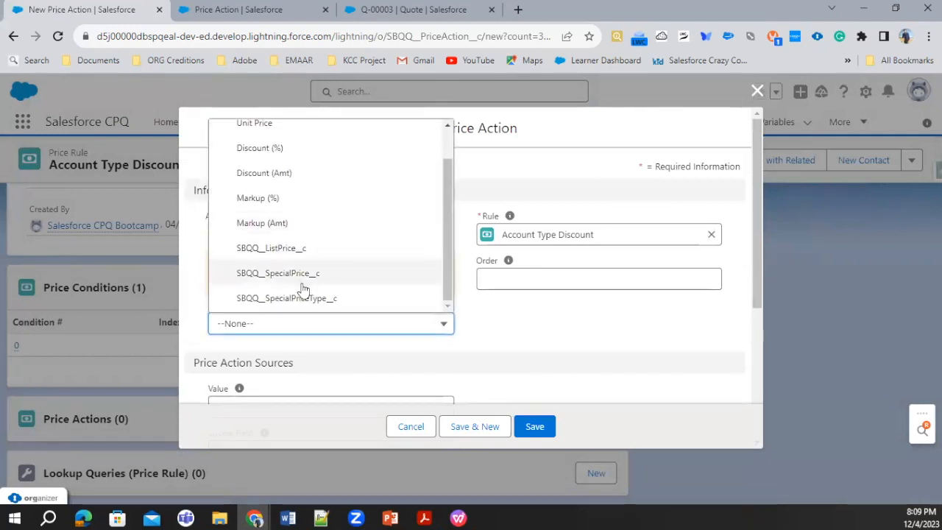
pyautogui.scroll(1, 324, 257)
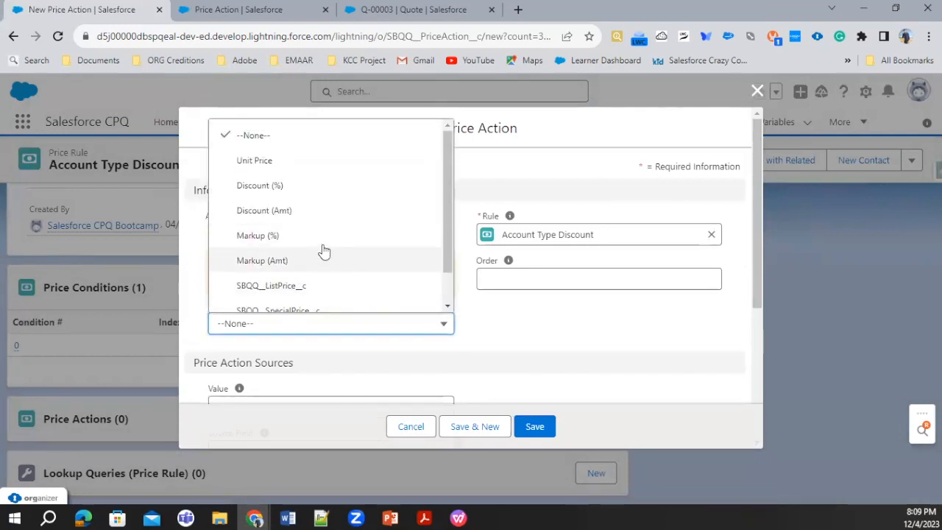
# Switch the price action's Target Object to Quote Line and check whether SBQQ__Discount__c is offered as Target Field.
pyautogui.click(544, 324)
pyautogui.click(326, 283)
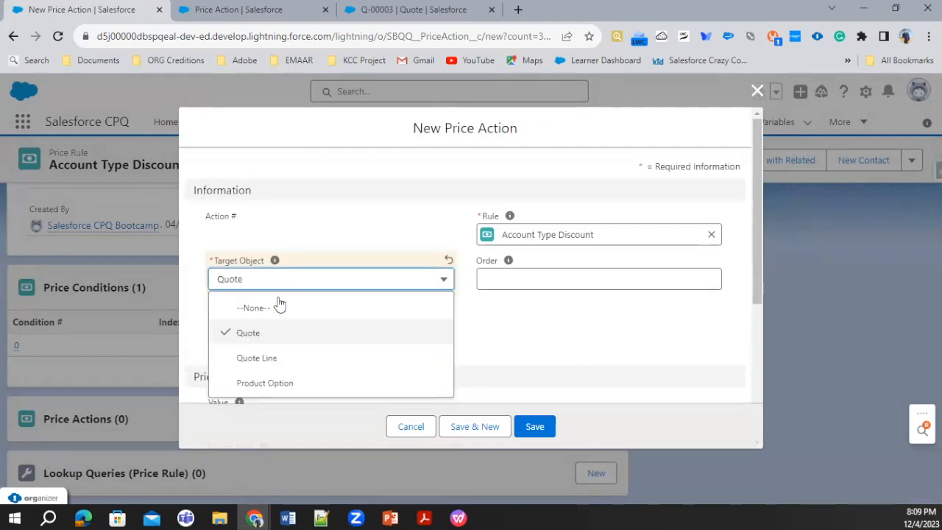
pyautogui.click(249, 359)
pyautogui.click(314, 329)
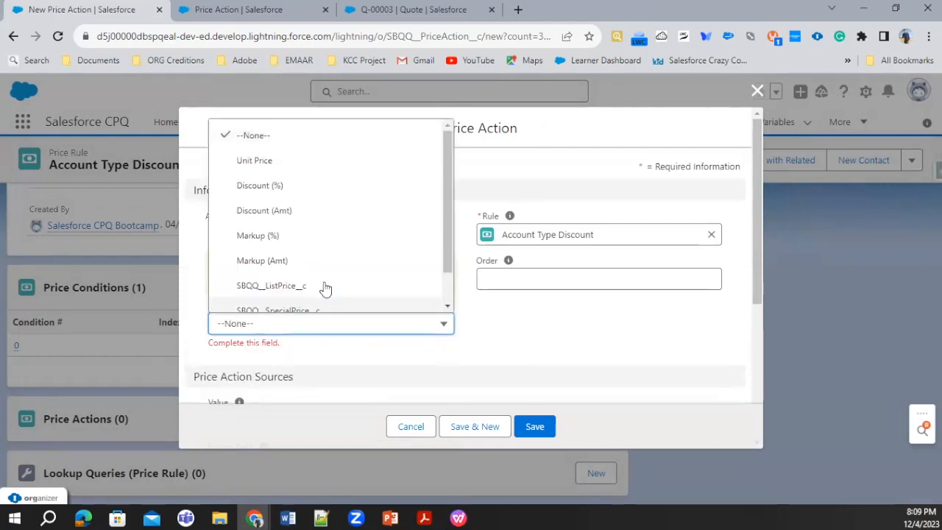
pyautogui.scroll(-2, 321, 294)
pyautogui.scroll(2, 320, 294)
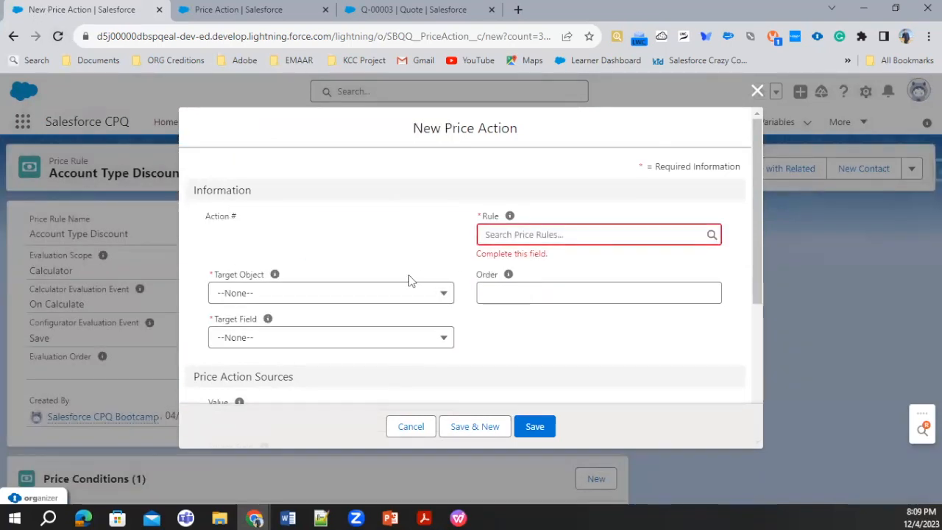
# In the reloaded price action form, set Target Object to Quote Line and Target Field to SBQQ__Discount__c.
pyautogui.click(390, 293)
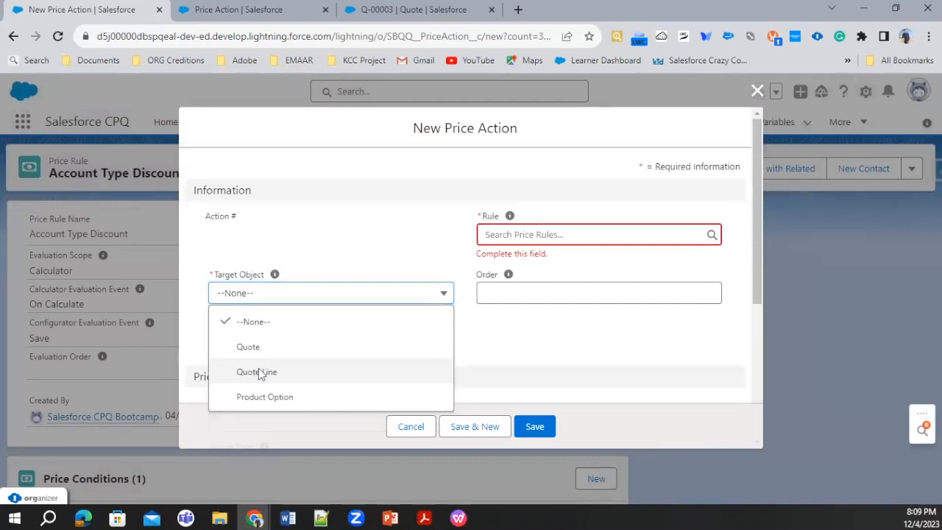
pyautogui.click(258, 371)
pyautogui.click(334, 344)
pyautogui.scroll(-1, 313, 286)
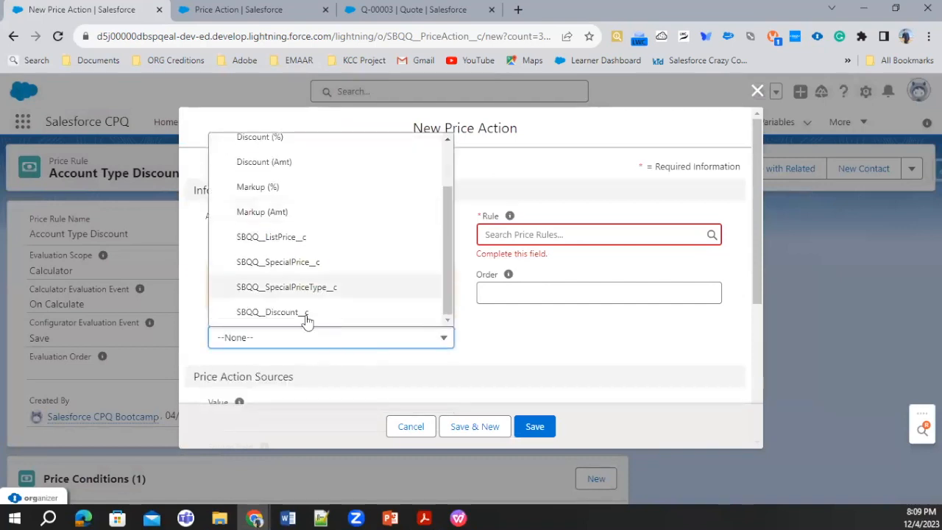
pyautogui.click(302, 316)
# Assign the price action to the Account Type Discount rule and set its Order to 10.
pyautogui.scroll(-3, 433, 335)
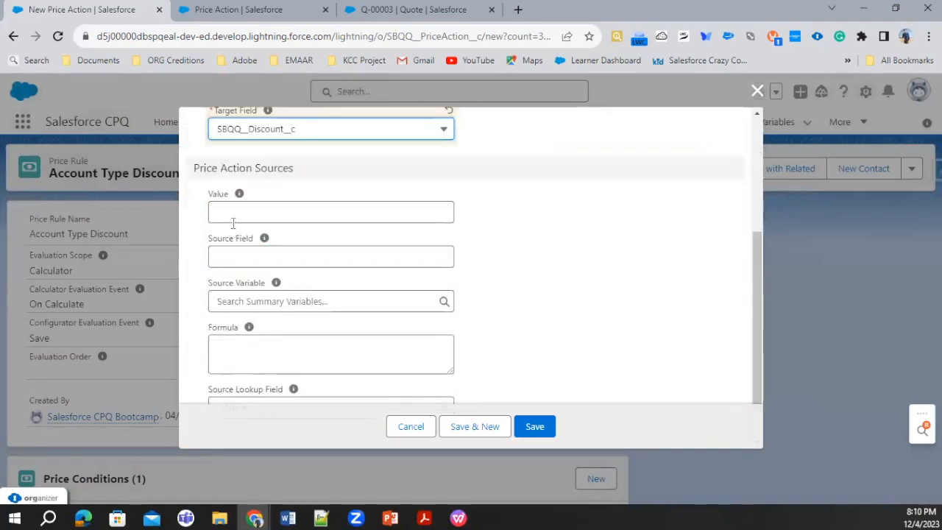
pyautogui.scroll(2, 348, 231)
pyautogui.click(555, 166)
pyautogui.click(558, 214)
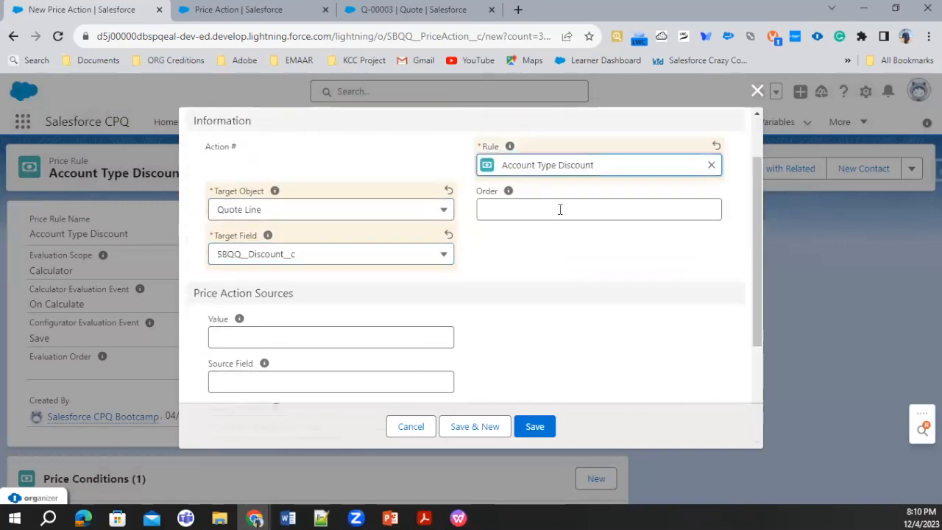
pyautogui.click(524, 210)
pyautogui.write('10')
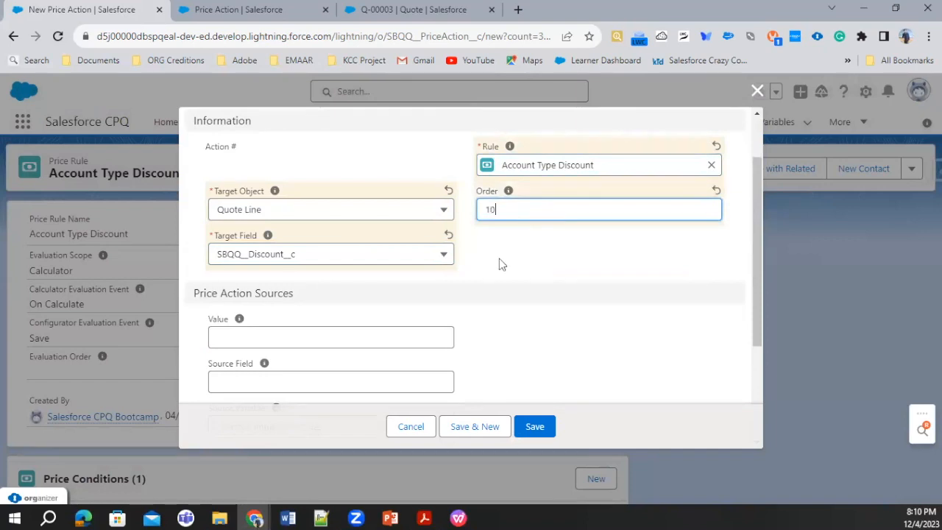
# Review the price action's source options: Value, Source Field, Source Variable, Formula and Source Lookup Field.
pyautogui.scroll(-2, 498, 263)
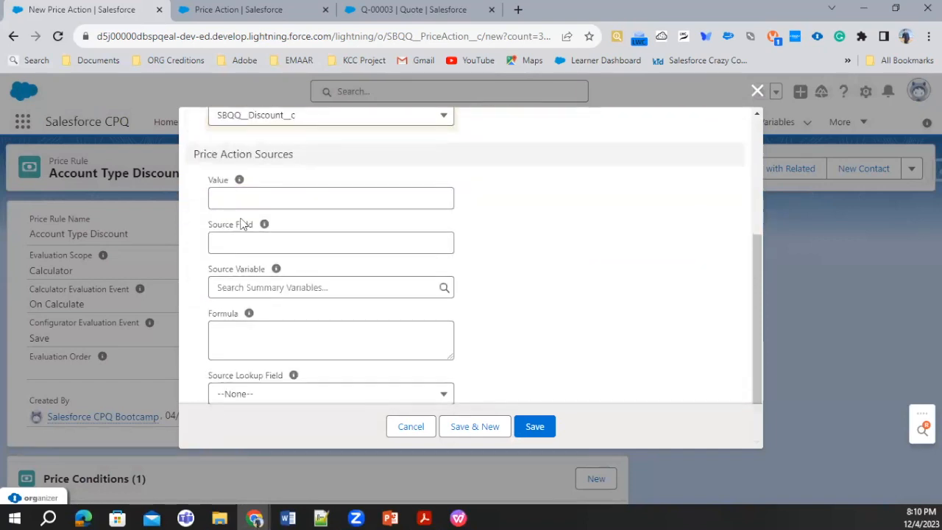
pyautogui.click(243, 192)
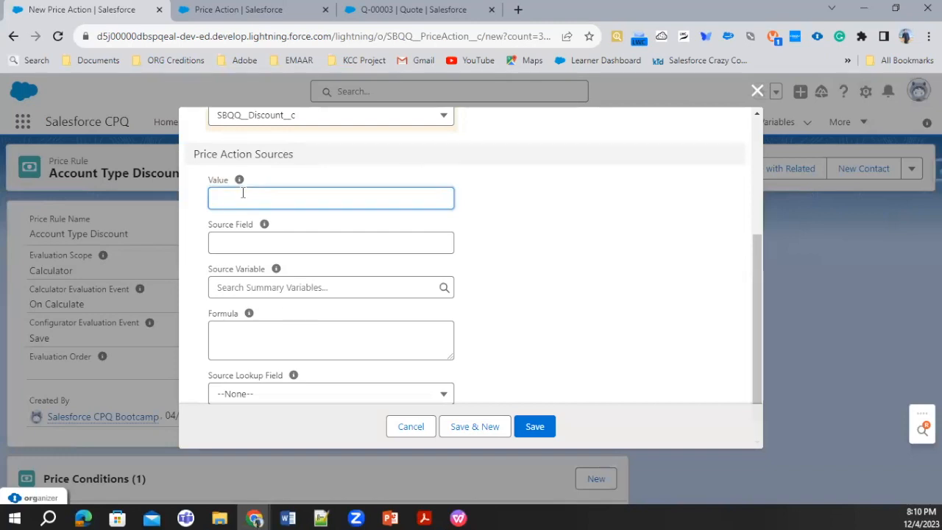
pyautogui.click(277, 239)
pyautogui.moveTo(267, 225)
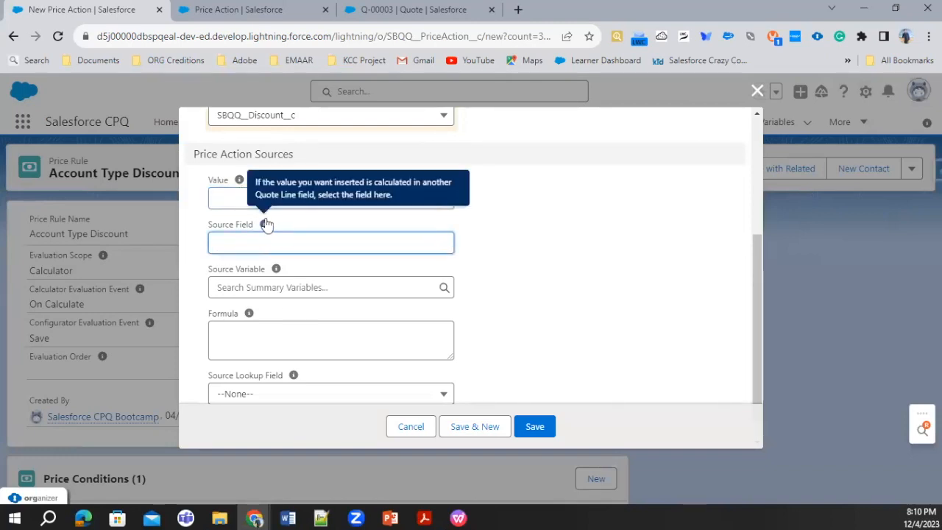
pyautogui.click(264, 287)
pyautogui.click(482, 337)
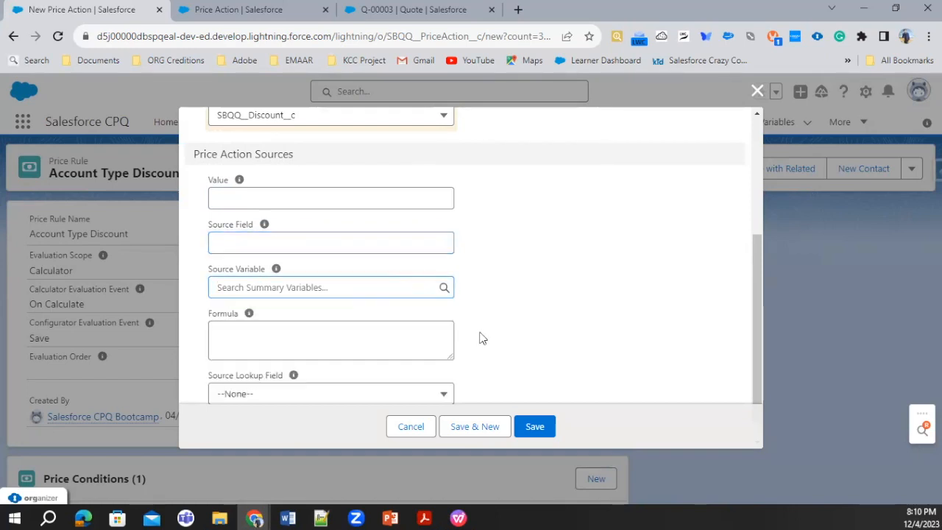
pyautogui.click(246, 343)
pyautogui.scroll(-1, 246, 343)
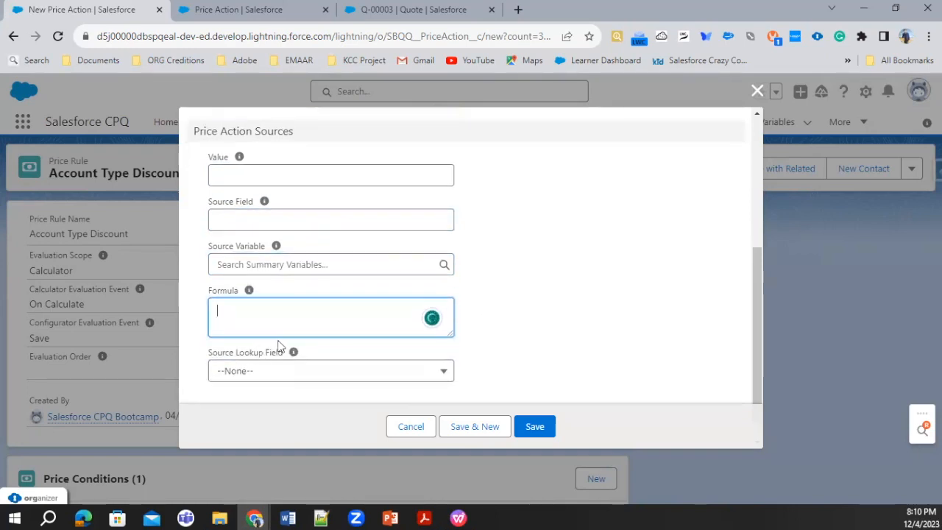
pyautogui.click(329, 376)
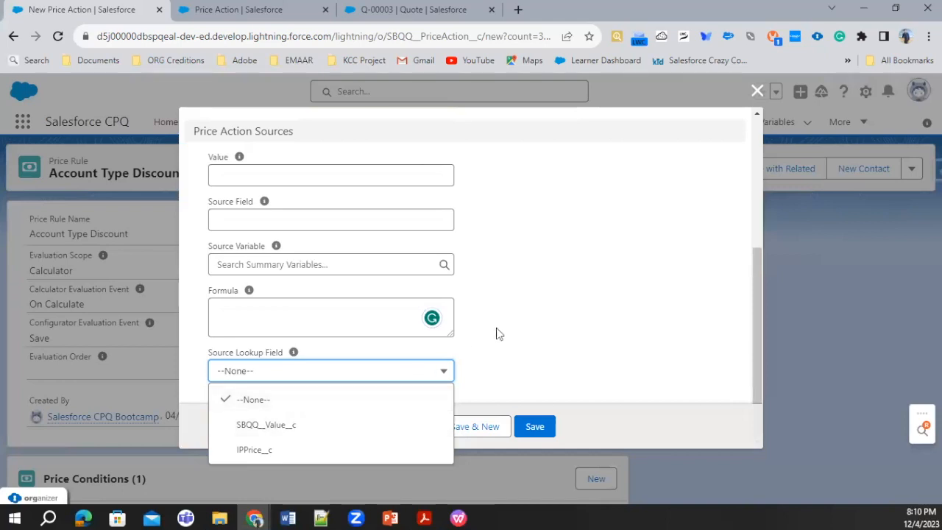
pyautogui.click(538, 325)
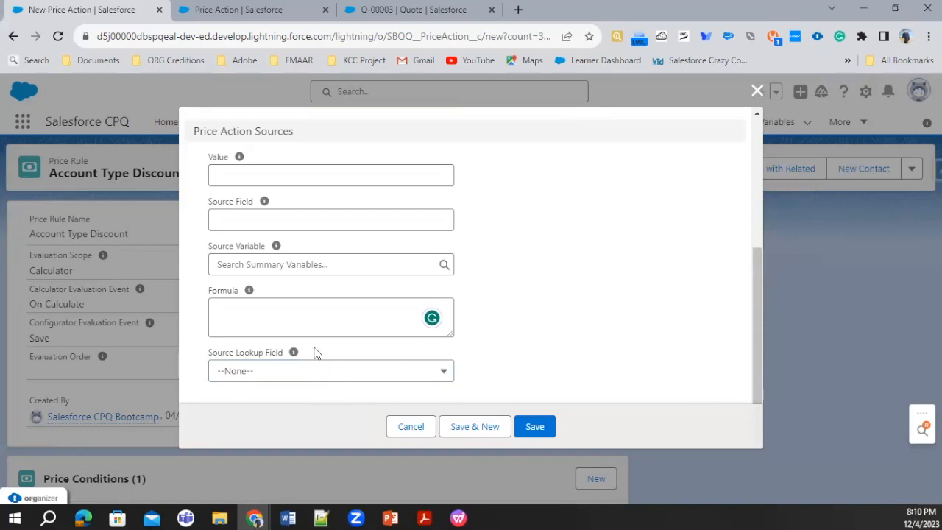
# Begin the price action's formula as CASE(SBQQ__Quote__r.Account_Type__c), evaluating the quote's account type field.
pyautogui.click(273, 310)
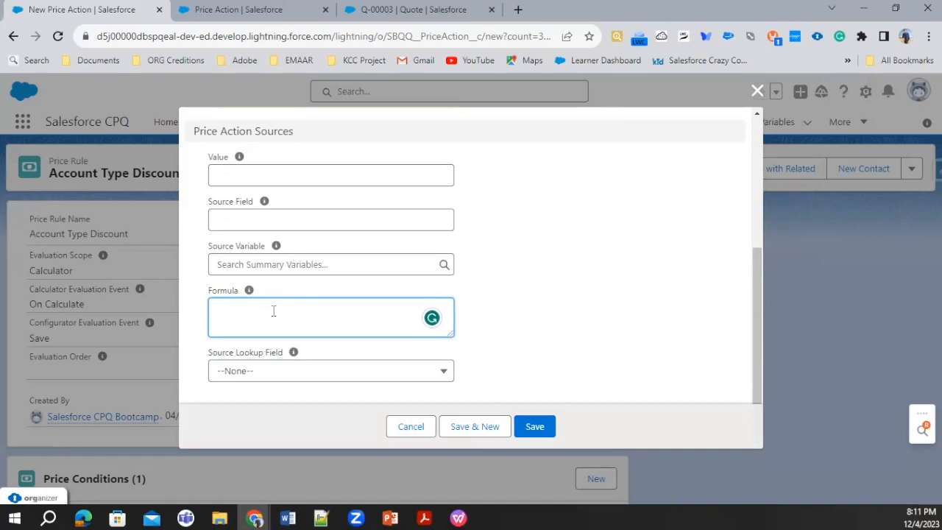
pyautogui.write('c')
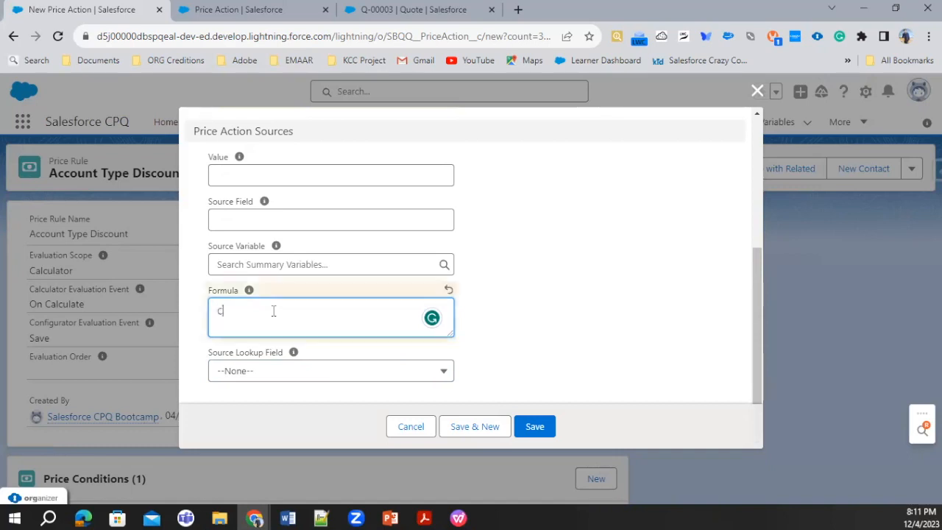
pyautogui.write('ASE()SBQQ')
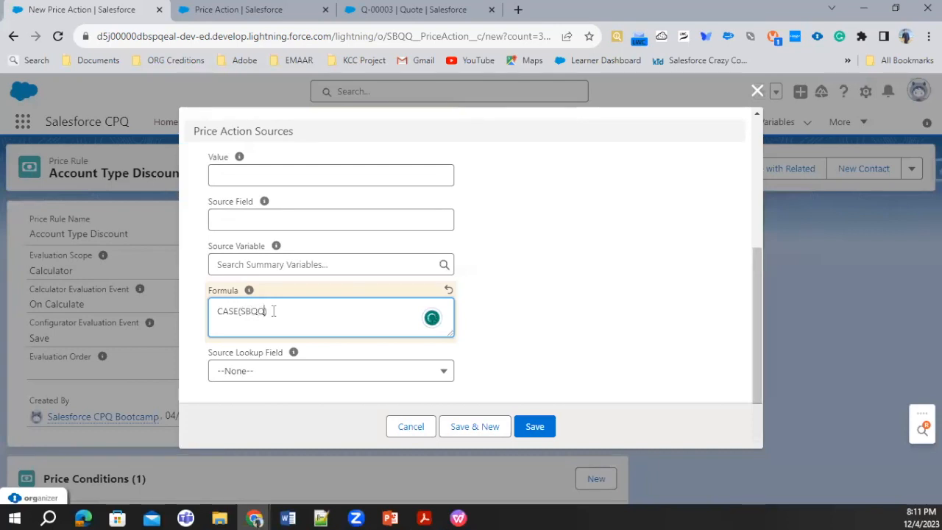
pyautogui.scroll(3, 274, 310)
pyautogui.hotkey('ctrl', 'Tab')
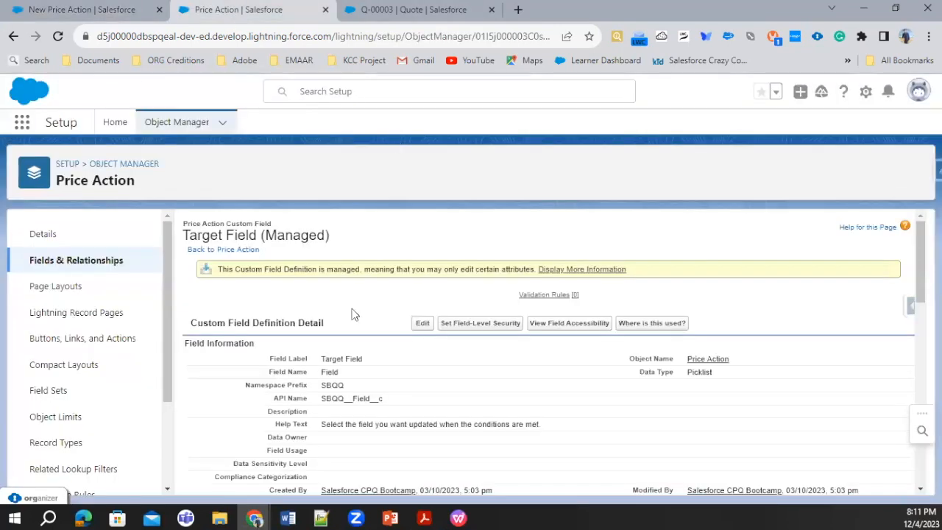
pyautogui.doubleClick(359, 398)
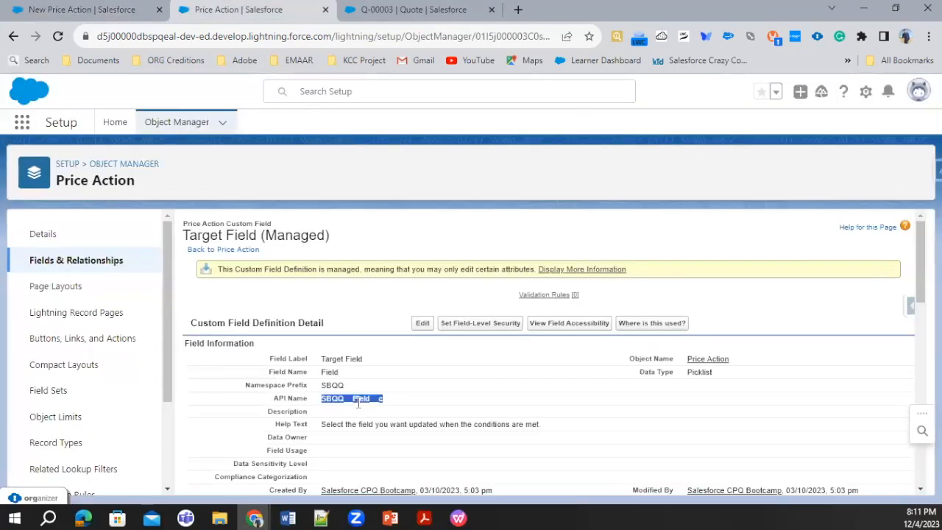
pyautogui.hotkey('ctrl', 'shift', 'Tab')
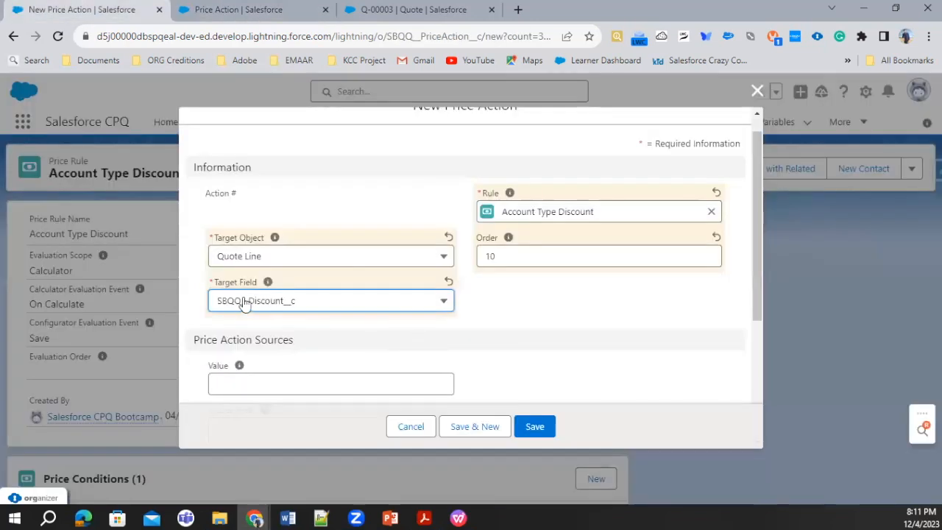
pyautogui.scroll(-3, 245, 304)
pyautogui.write('.Account_Type__c)')
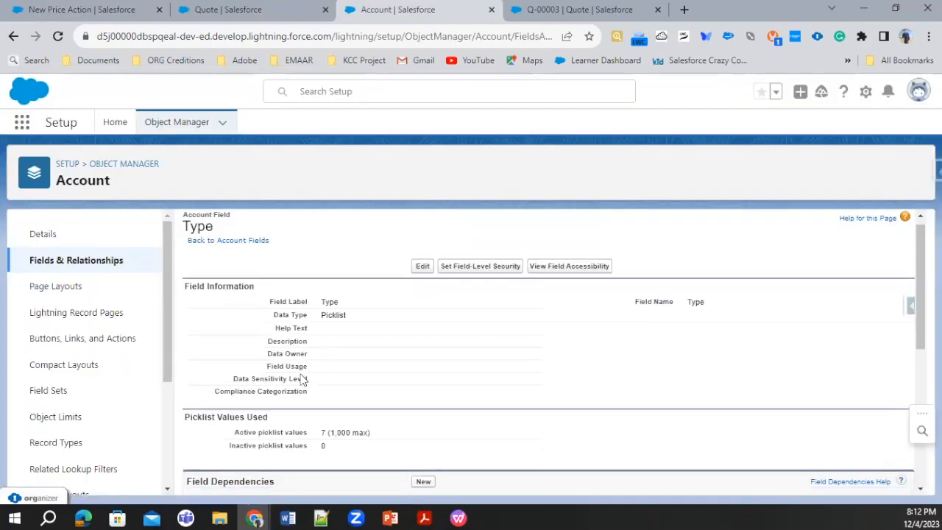
# Copy the Customer - Direct value from the Account Type picklist and add it in single quotes as the CASE formula's first case.
pyautogui.scroll(-4, 300, 376)
pyautogui.scroll(-1, 301, 378)
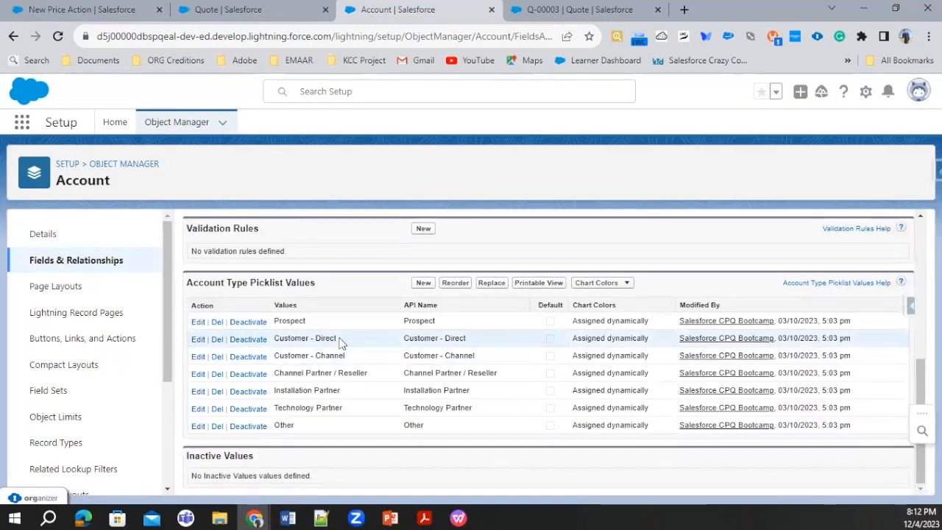
pyautogui.moveTo(339, 340); pyautogui.dragTo(273, 342)
pyautogui.hotkey('ctrl', 'c')
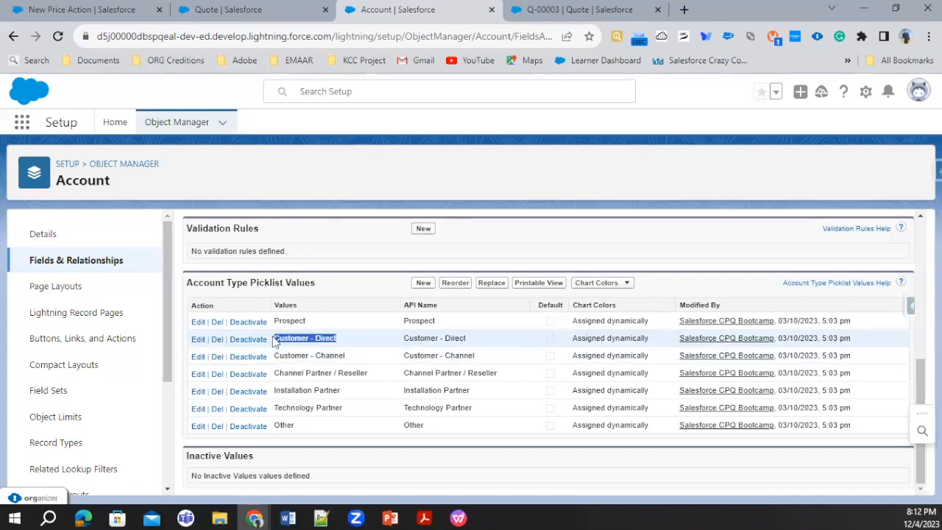
pyautogui.click(128, 9)
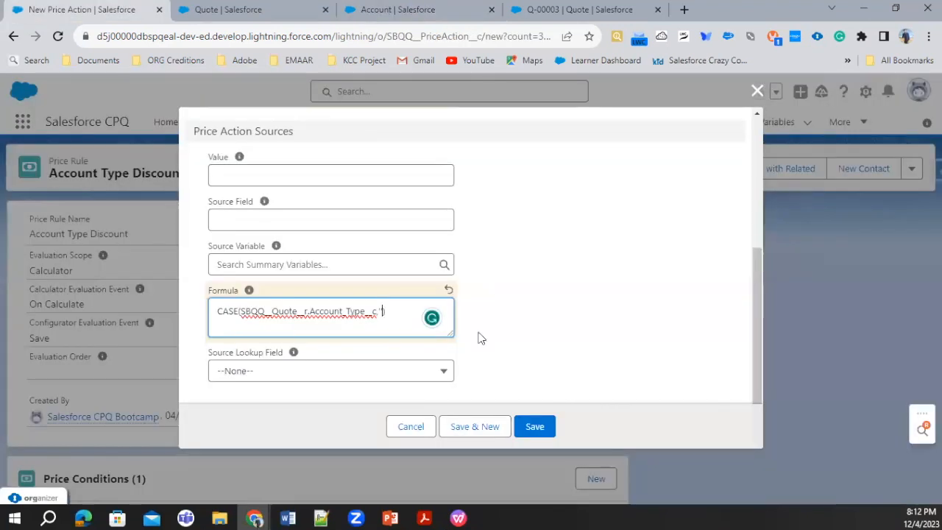
pyautogui.hotkey('ctrl', 'v')
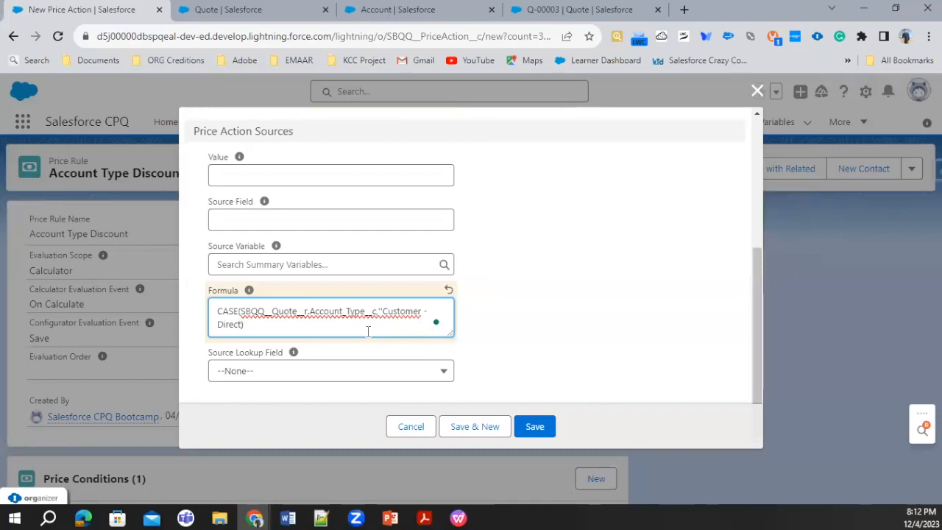
pyautogui.press('BackSpace')
pyautogui.press('BackSpace')
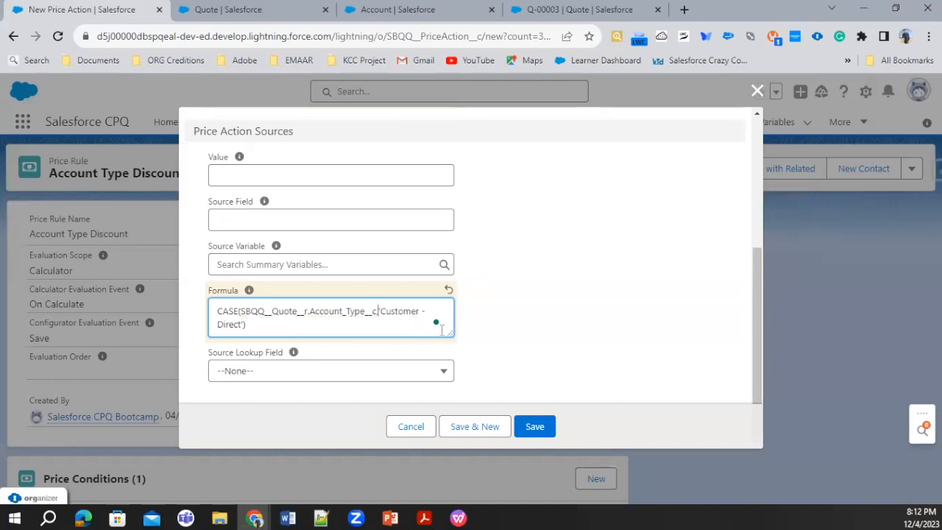
pyautogui.write("'")
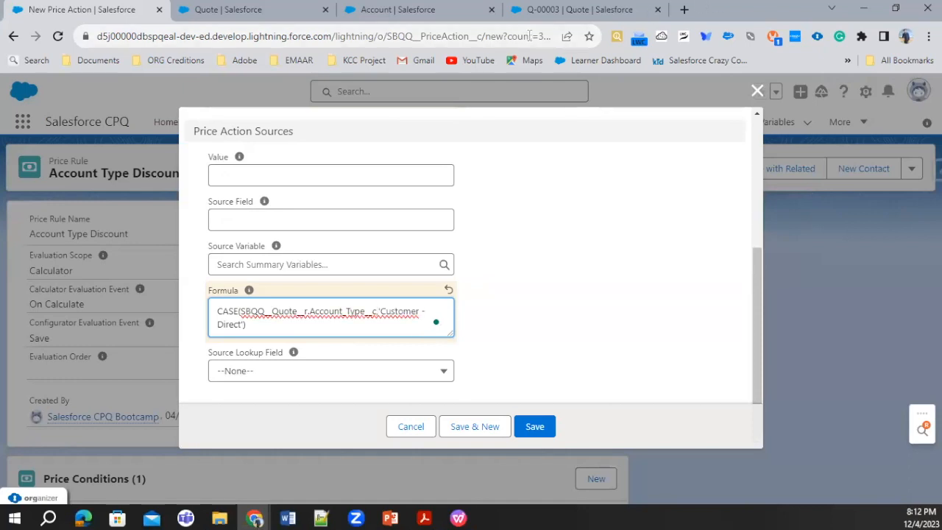
# Enlarge the Formula box and set the result for 'Customer - Direct' to 0.1.
pyautogui.click(928, 37)
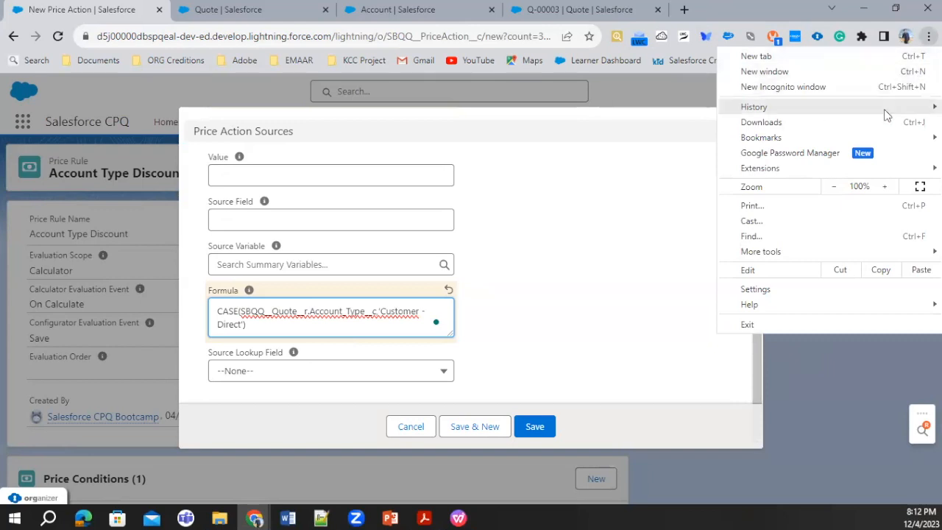
pyautogui.click(885, 187)
pyautogui.click(884, 187)
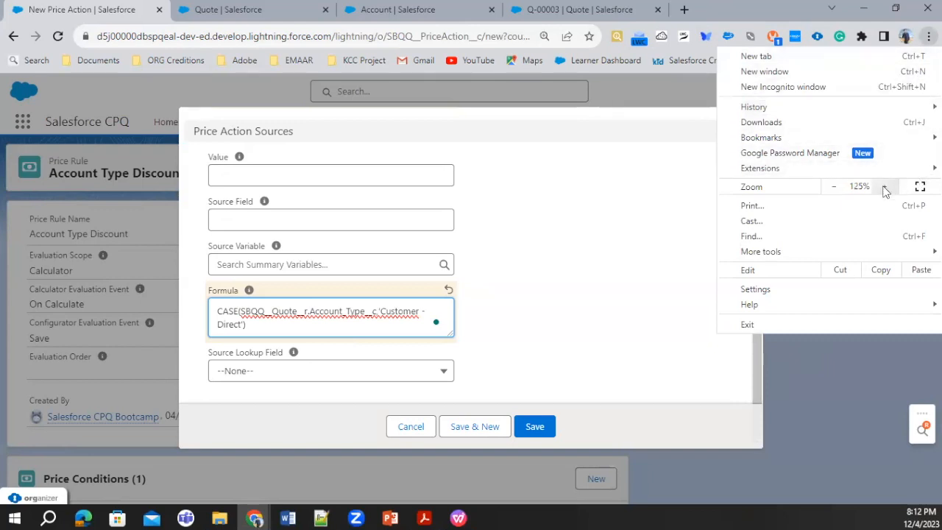
pyautogui.click(885, 187)
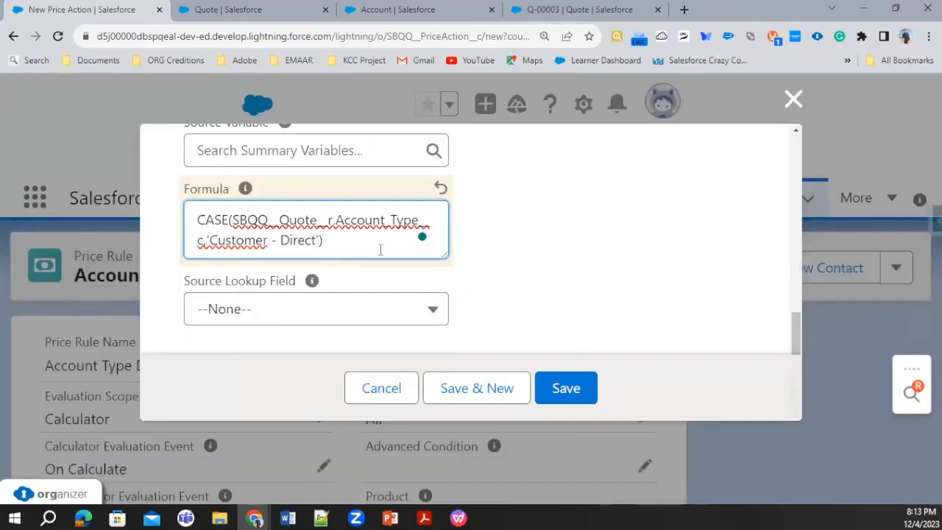
pyautogui.write(',')
pyautogui.moveTo(445, 255); pyautogui.dragTo(580, 342)
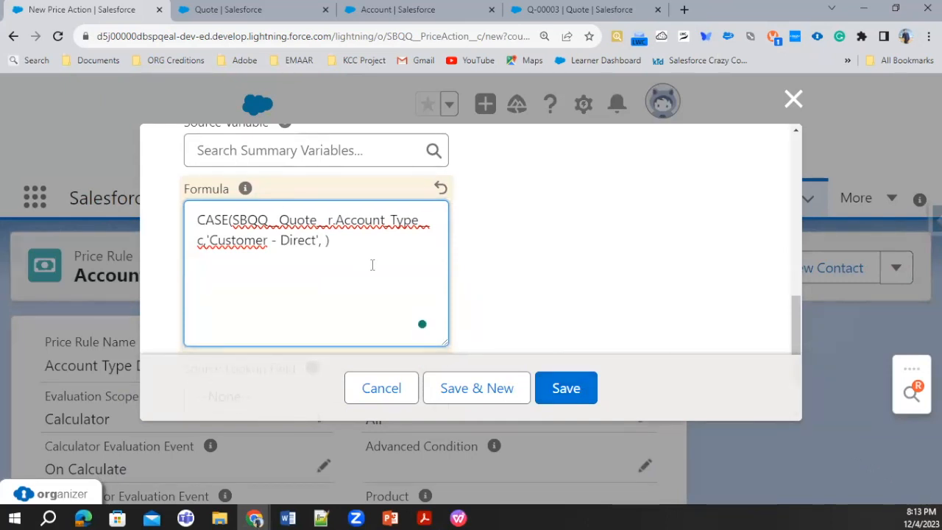
pyautogui.write('0.1')
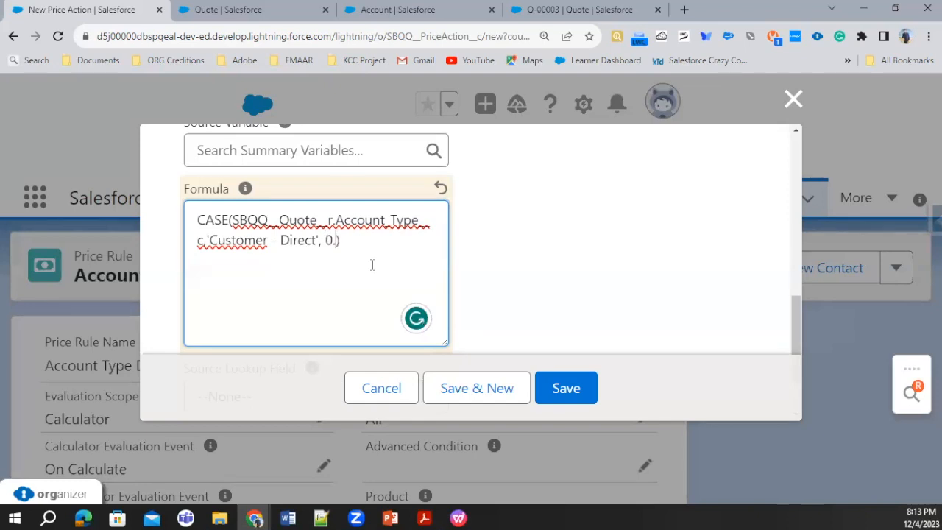
pyautogui.write(",'")
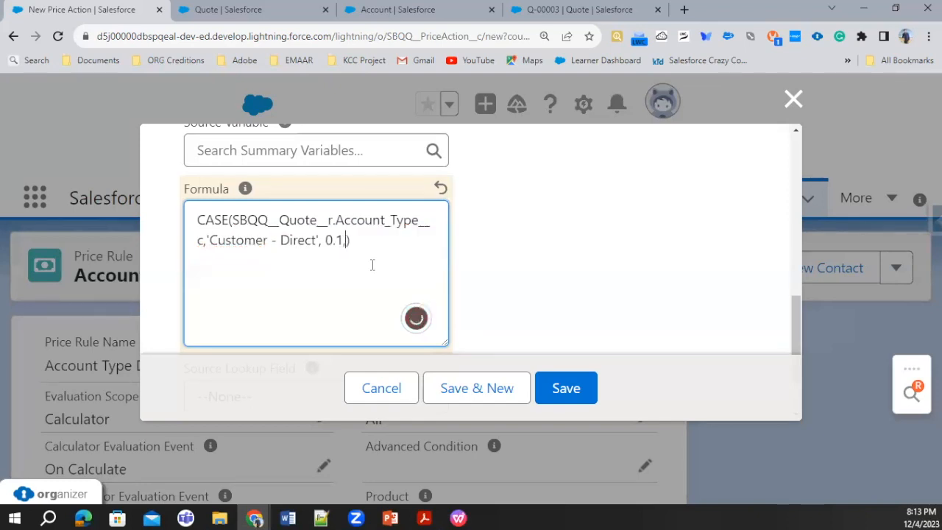
# Add 'Customer - Channel', copied from the Account Type picklist values, as the second case in the formula.
pyautogui.click(444, 8)
pyautogui.moveTo(412, 373); pyautogui.dragTo(471, 397)
pyautogui.hotkey('ctrl', 'c')
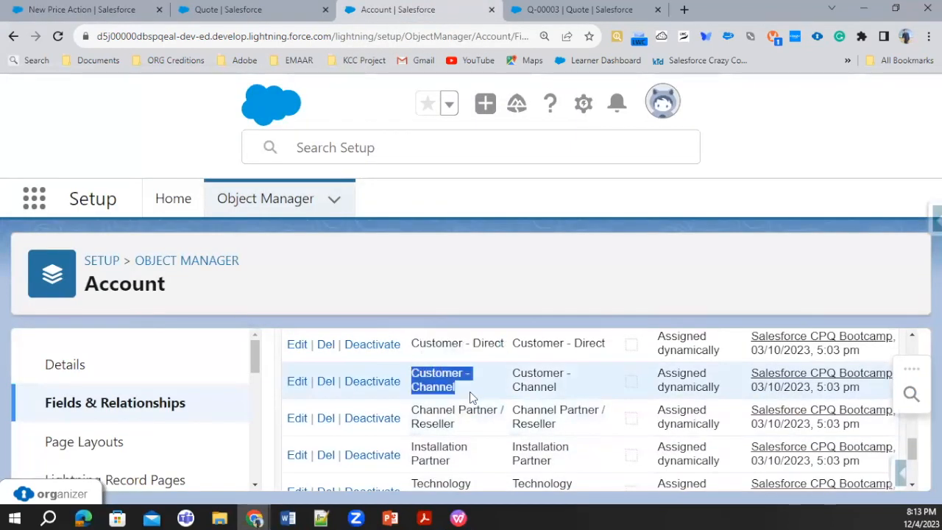
pyautogui.click(81, 9)
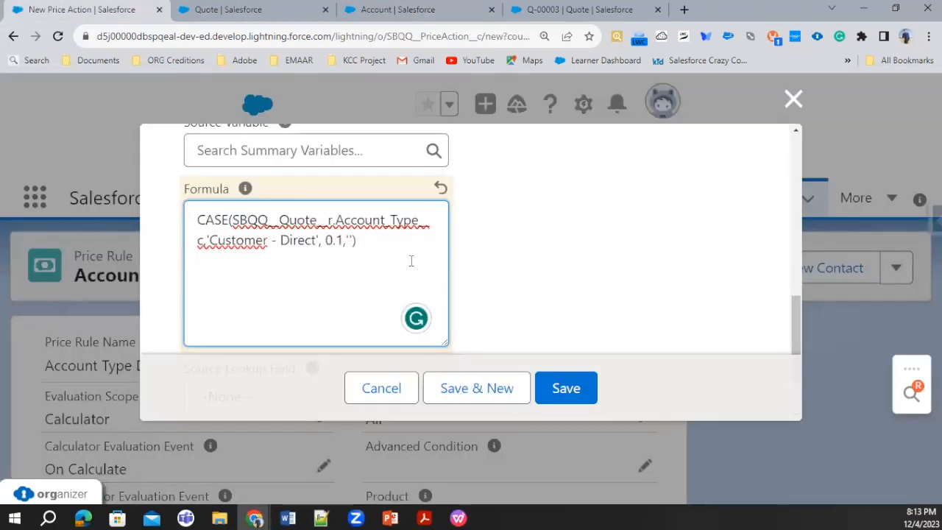
pyautogui.click(351, 240)
pyautogui.hotkey('ctrl', 'v')
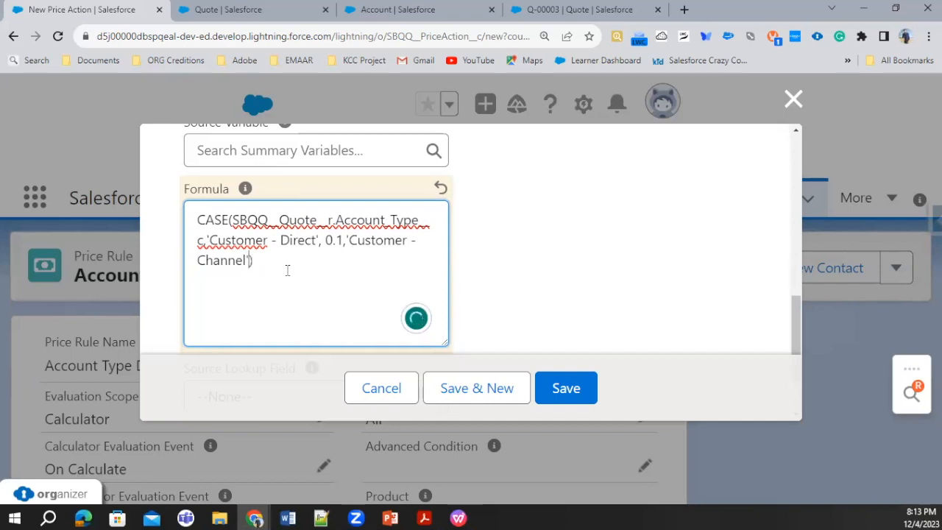
# Set the result for 'Customer - Channel' in the CASE formula to 0.2.
pyautogui.press('Right')
pyautogui.write(',20')
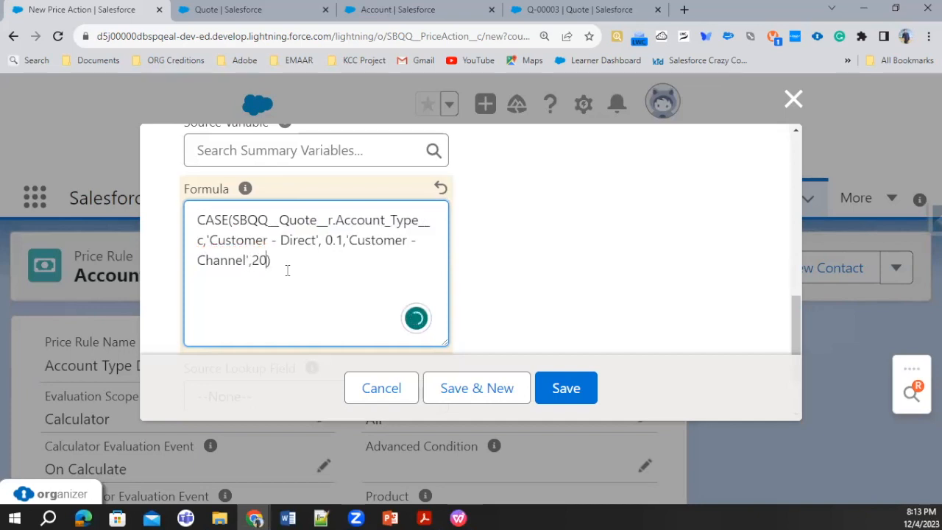
pyautogui.press('BackSpace')
pyautogui.write('=0.2')
pyautogui.press('BackSpace')
pyautogui.press('BackSpace')
pyautogui.press('BackSpace')
pyautogui.press('BackSpace')
pyautogui.press('BackSpace')
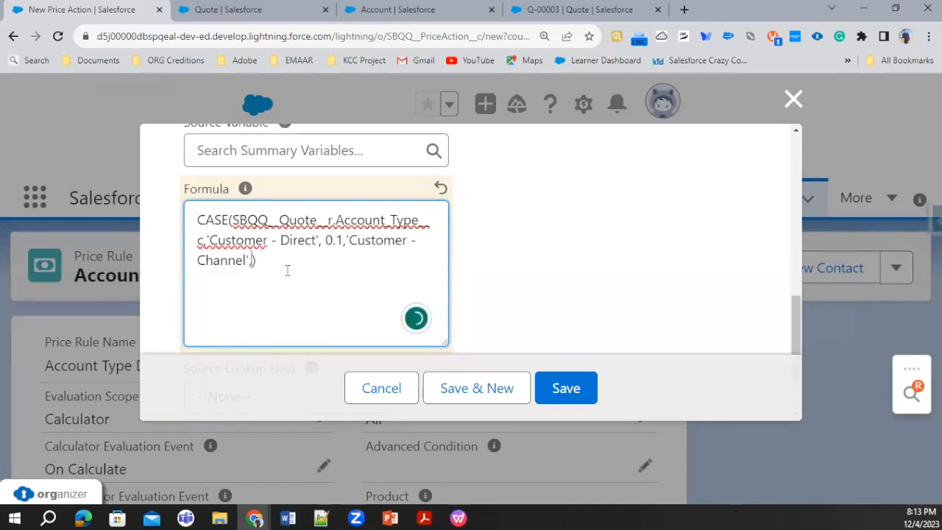
pyautogui.write("0.2, ''")
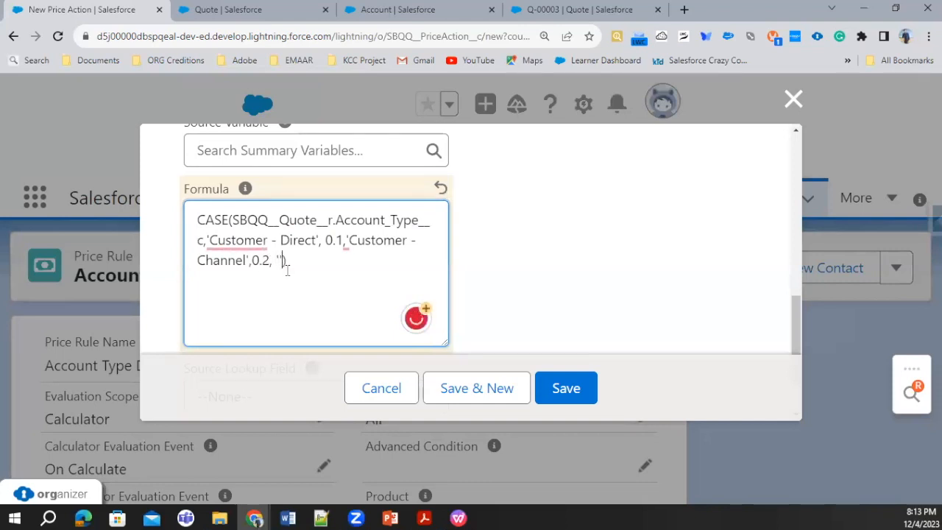
# Add 'Technology Partner', copied from the Account Type picklist values, as the CASE formula's third case with result 0.20.
pyautogui.click(239, 11)
pyautogui.hotkey('ctrl', 'Tab')
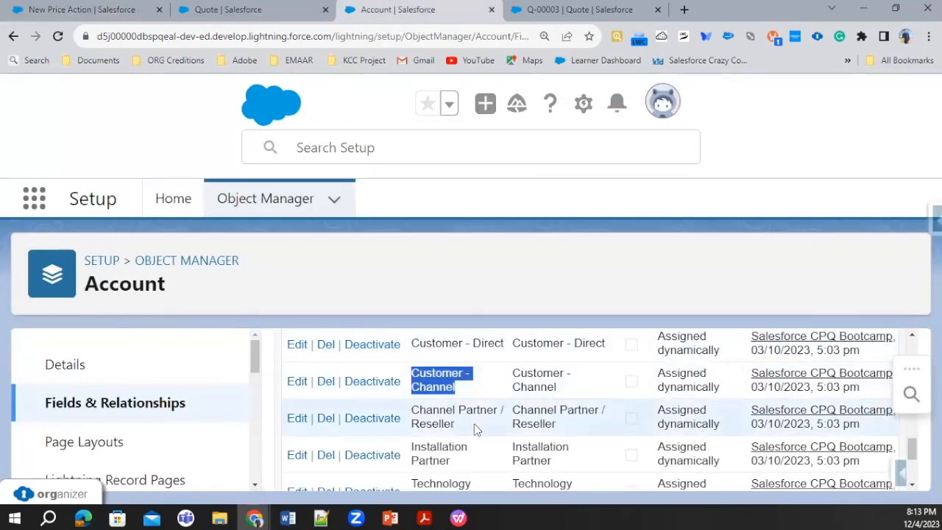
pyautogui.scroll(-1, 471, 449)
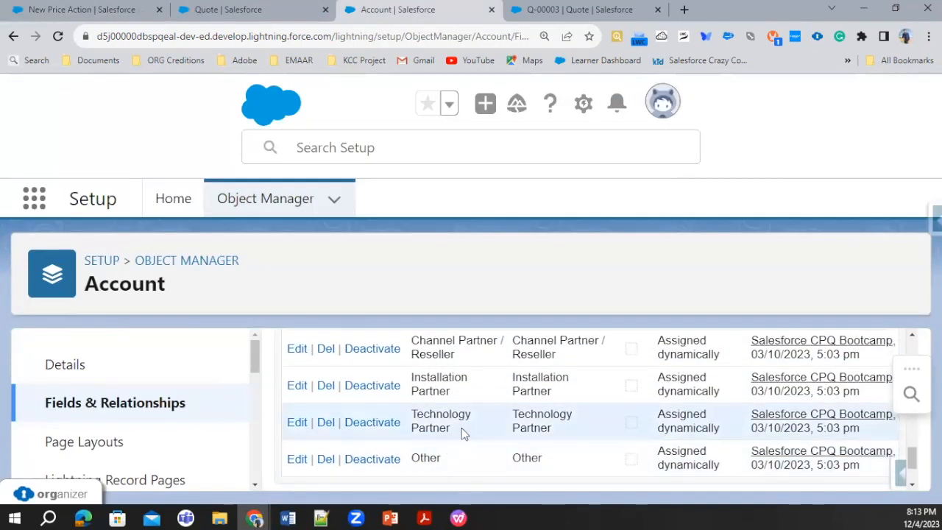
pyautogui.moveTo(554, 443); pyautogui.dragTo(515, 415)
pyautogui.hotkey('ctrl', 'c')
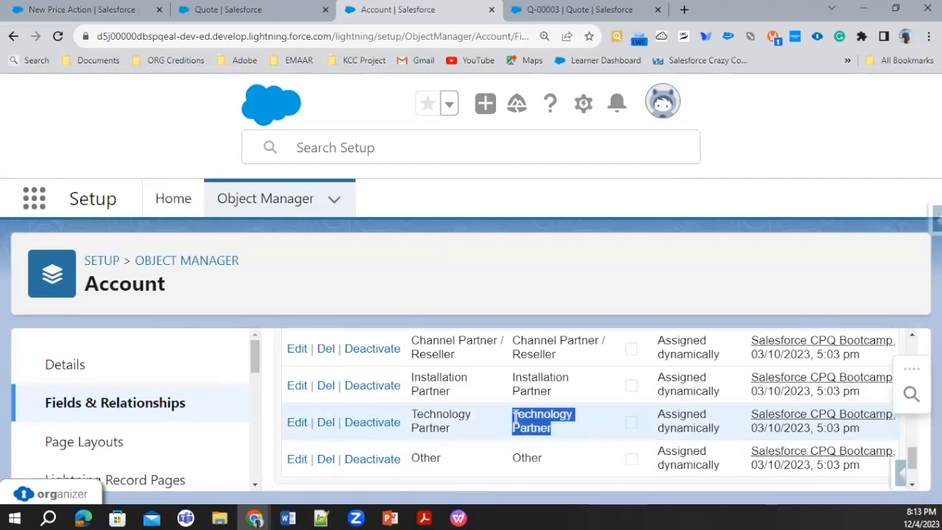
pyautogui.click(248, 7)
pyautogui.hotkey('ctrl', 'shift', 'Tab')
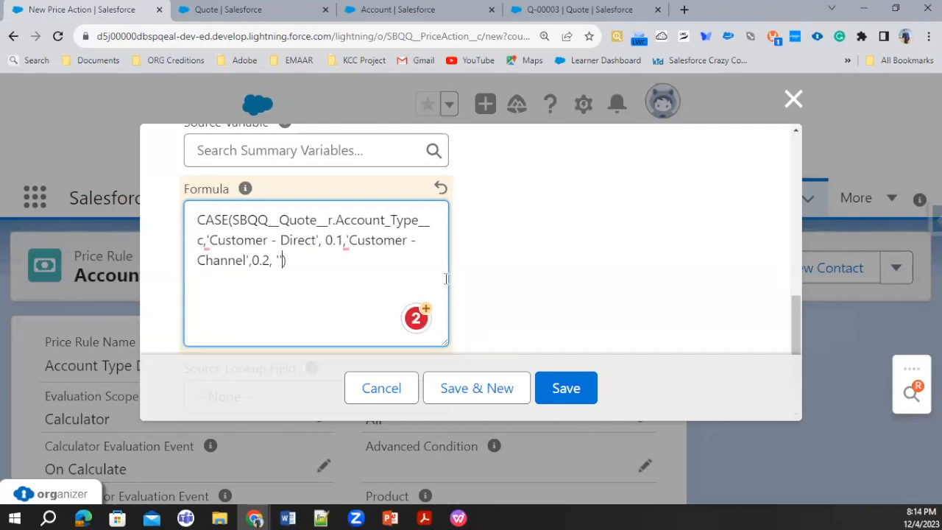
pyautogui.click(280, 261)
pyautogui.hotkey('ctrl', 'v')
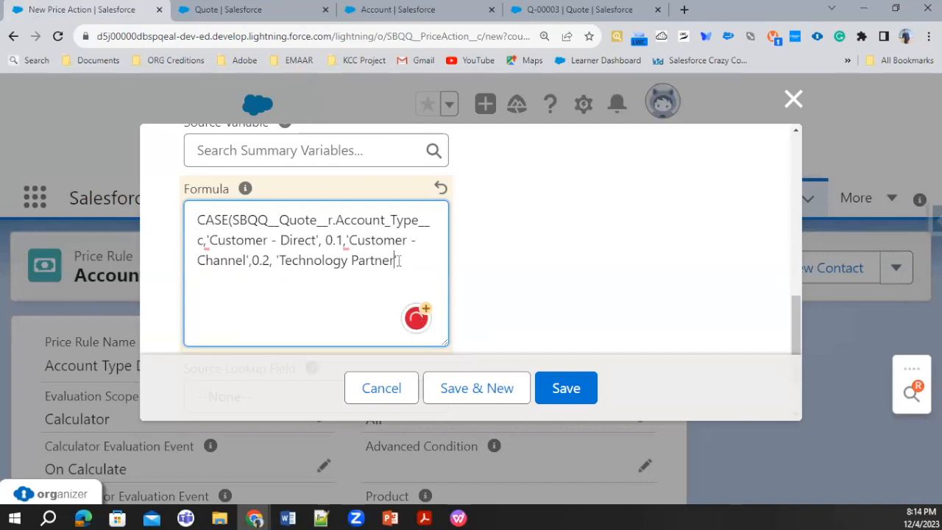
pyautogui.write(',0.20')
# Set the formula results to 0.15 for 'Customer - Channel' and 0.10 for 'Customer - Direct', and save the price action.
pyautogui.click(262, 263)
pyautogui.press('Right')
pyautogui.press('Right')
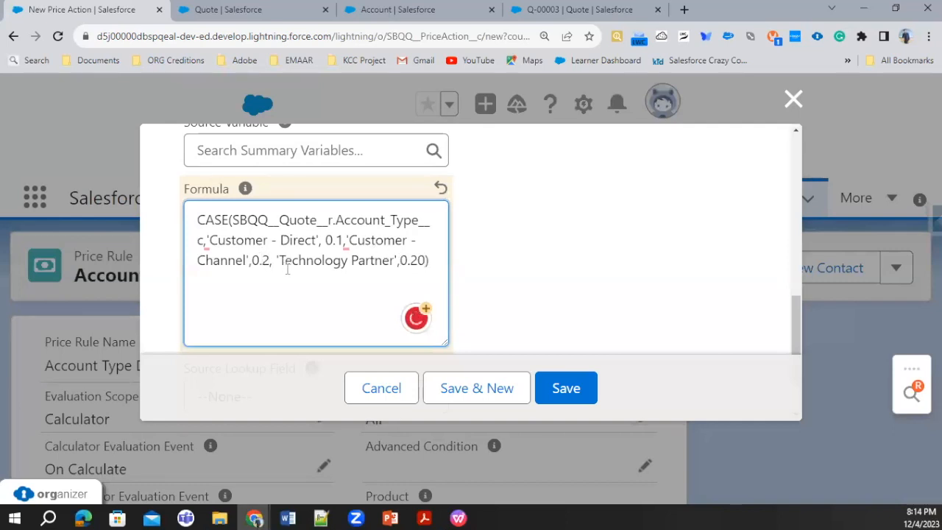
pyautogui.press('BackSpace')
pyautogui.press('BackSpace')
pyautogui.write('.15')
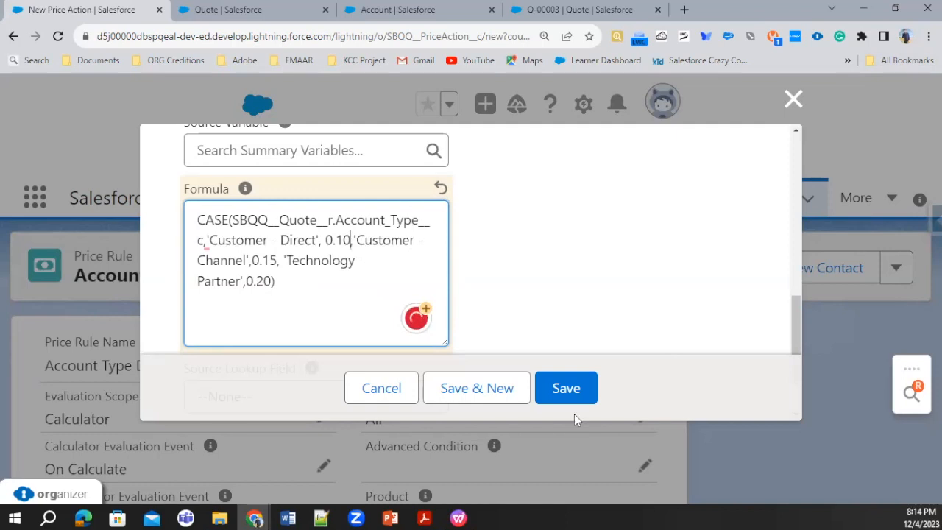
pyautogui.click(568, 389)
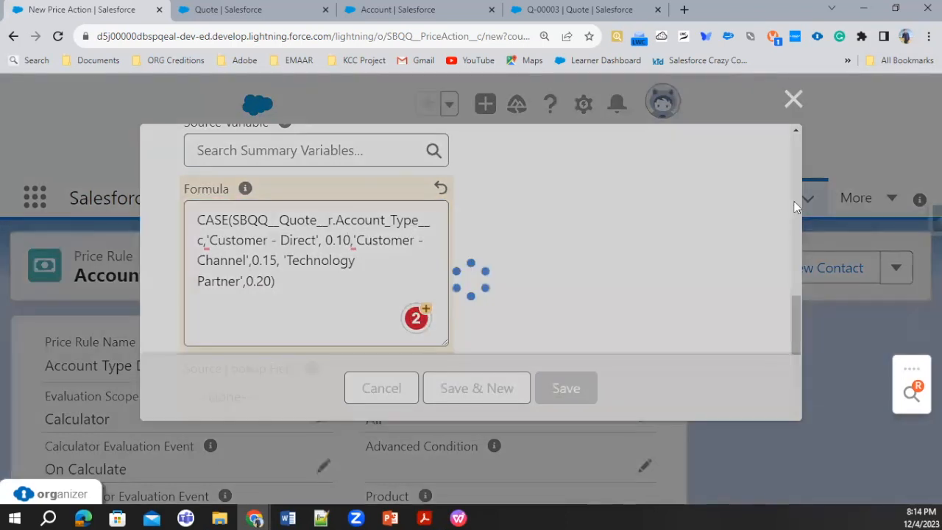
pyautogui.scroll(-1, 657, 334)
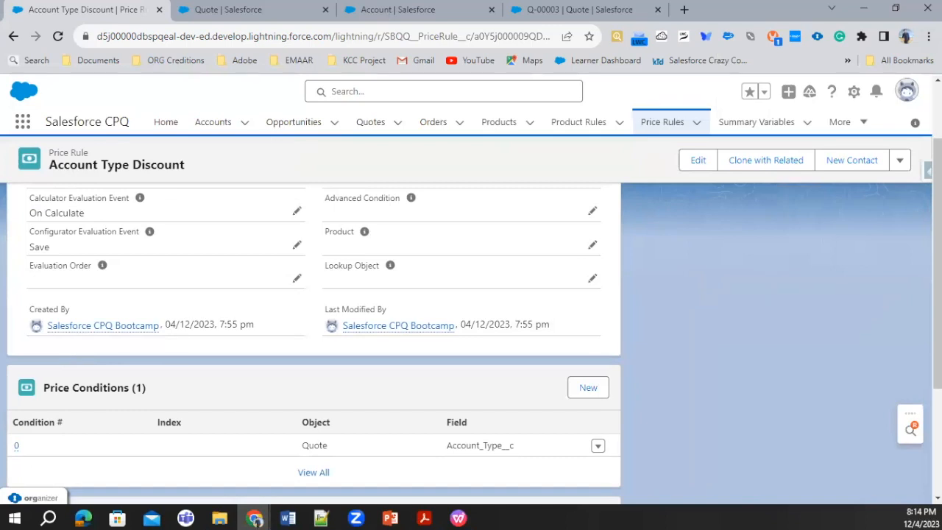
# Check the Type of quote Q-00002's account, Edge Communications, and return to the quote.
pyautogui.click(228, 9)
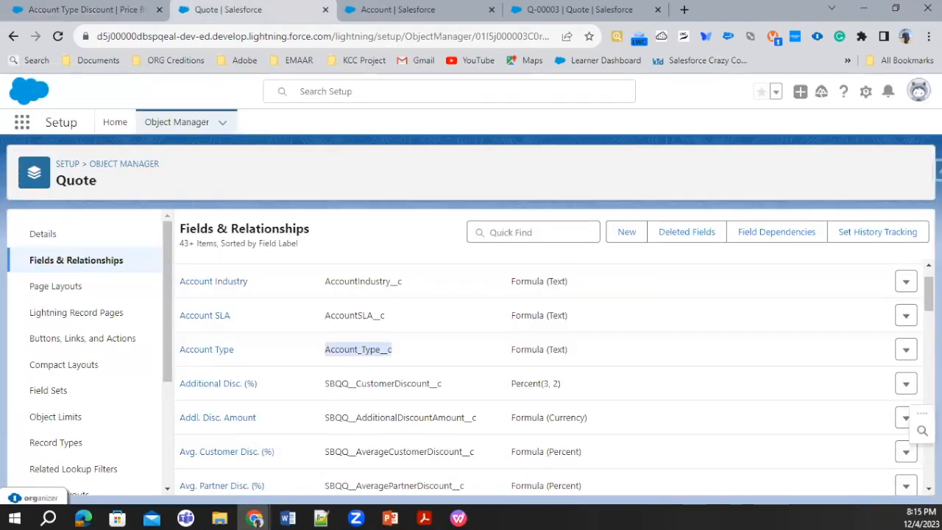
pyautogui.click(108, 9)
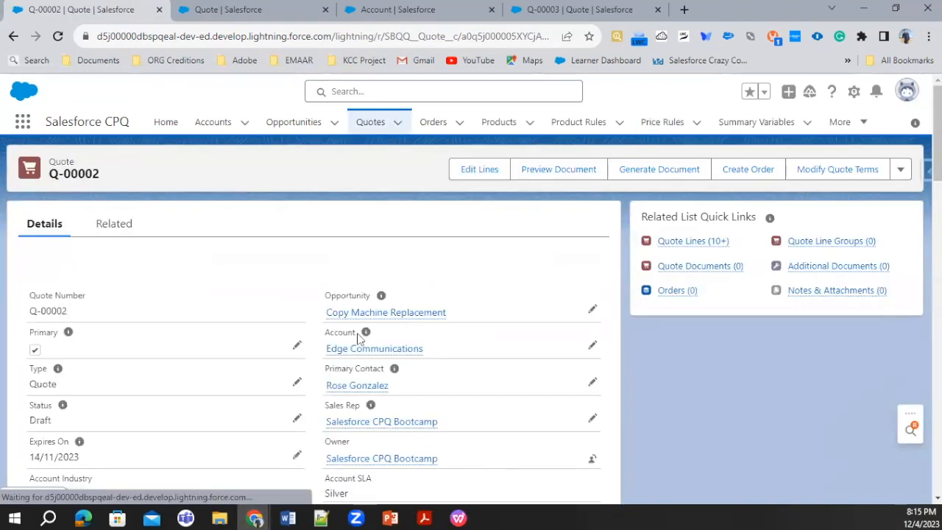
pyautogui.click(391, 354)
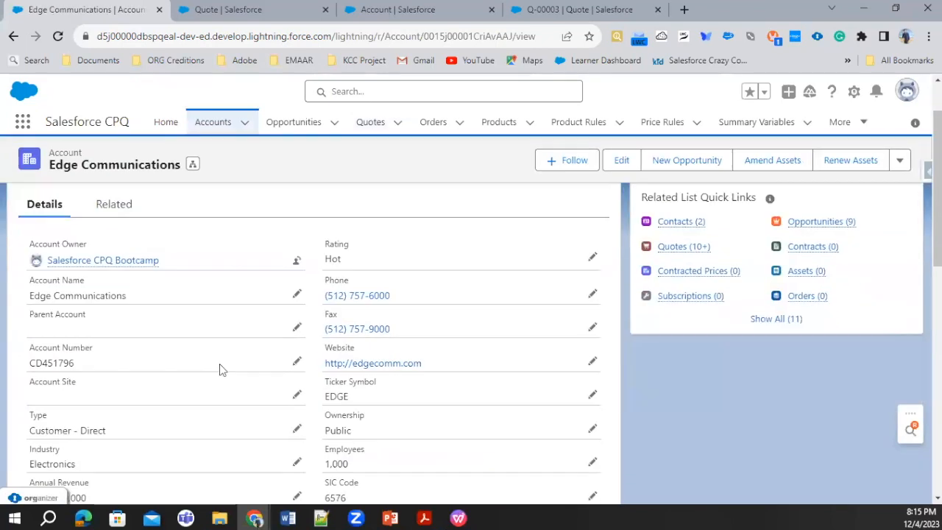
pyautogui.scroll(-2, 183, 352)
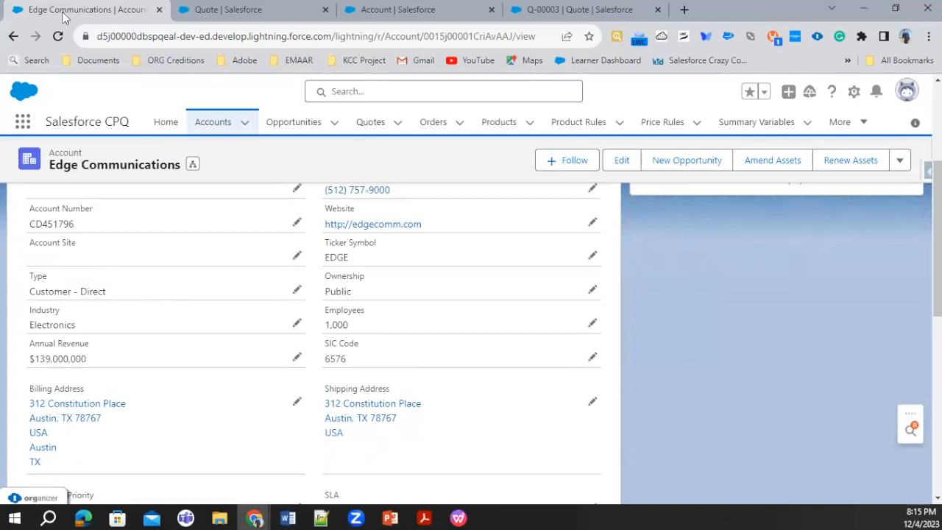
pyautogui.click(13, 36)
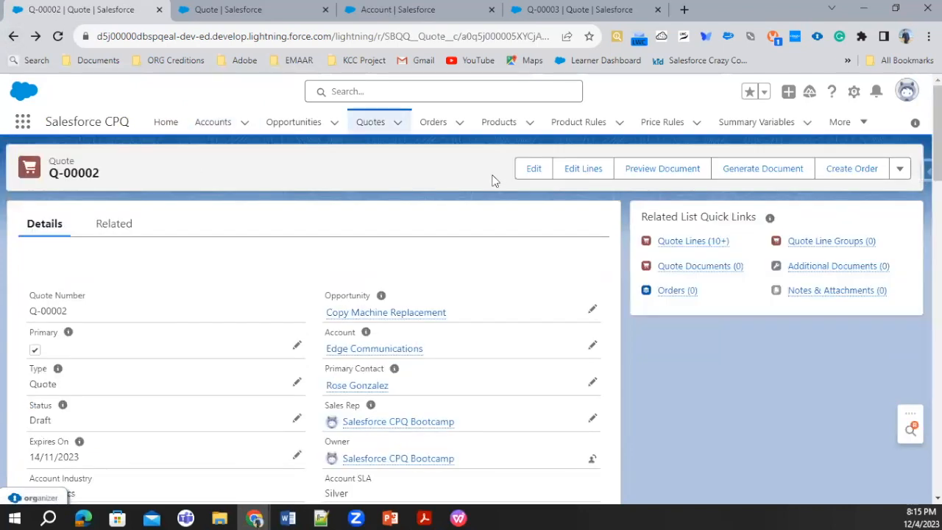
# Open quote Q-00002's lines for editing and delete the Telecommuter Workstation bundle.
pyautogui.click(559, 175)
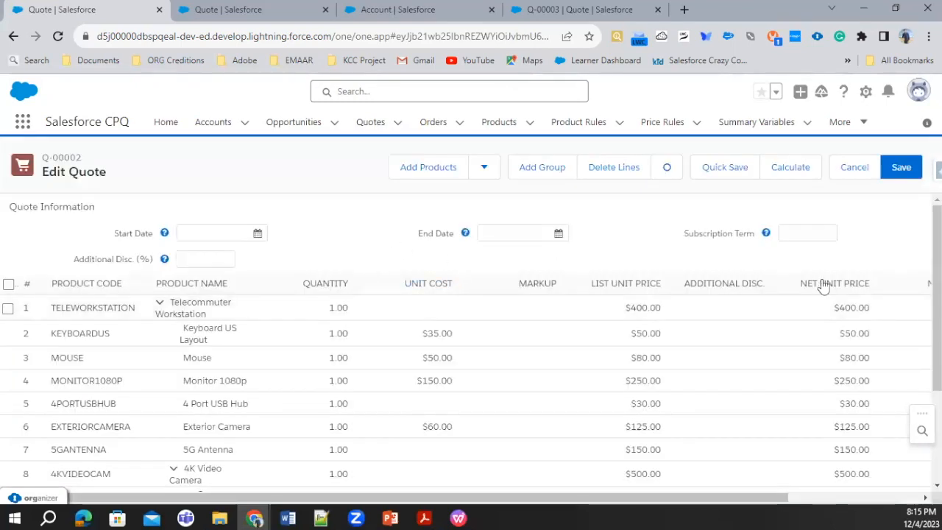
pyautogui.moveTo(774, 498); pyautogui.dragTo(920, 450)
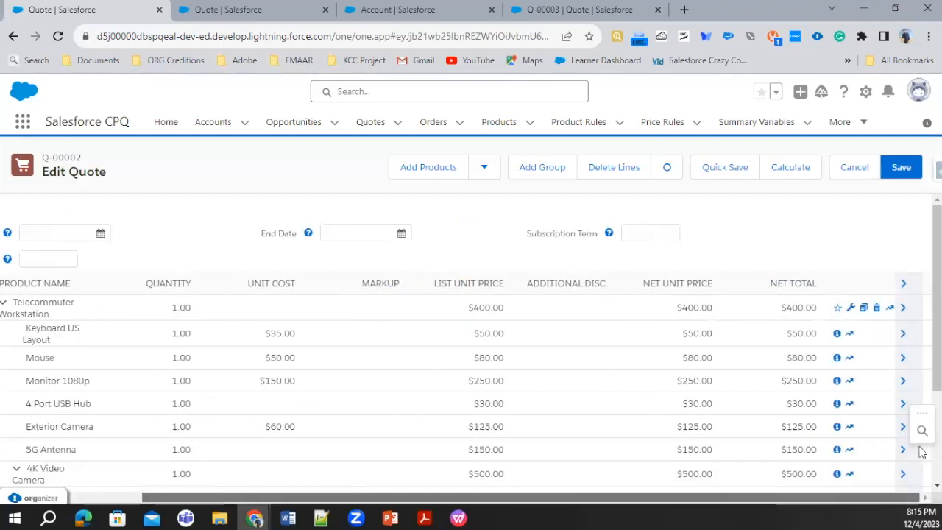
pyautogui.click(876, 308)
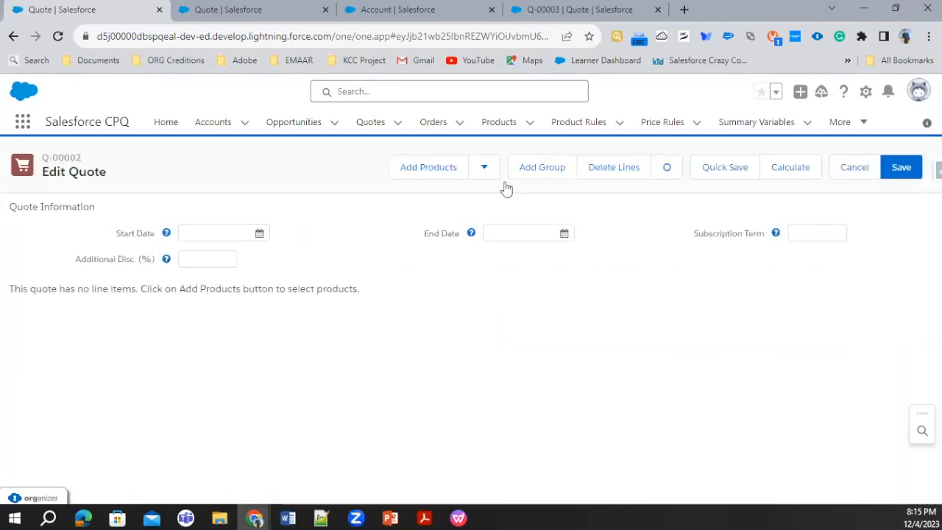
# Add the 15" Laptop bundle with its preselected options to quote Q-00002 and save the quote.
pyautogui.click(439, 167)
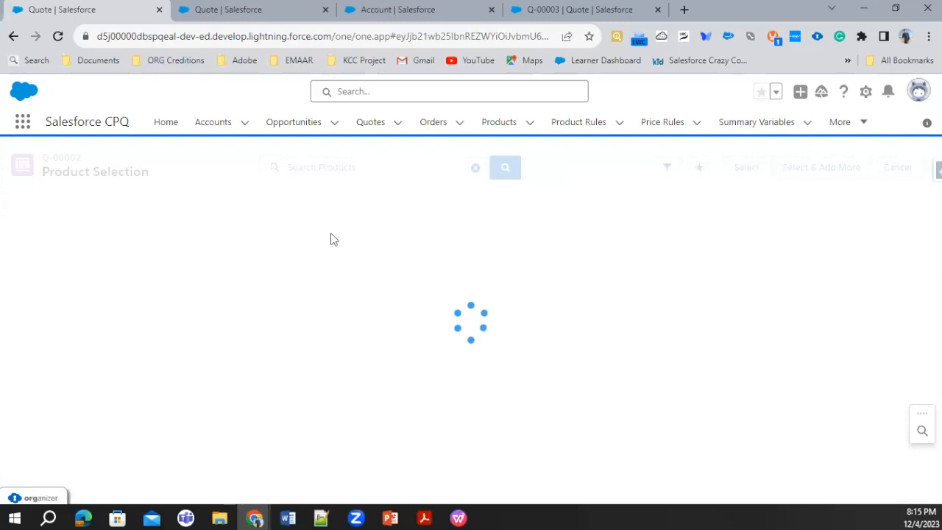
pyautogui.click(315, 164)
pyautogui.write('La')
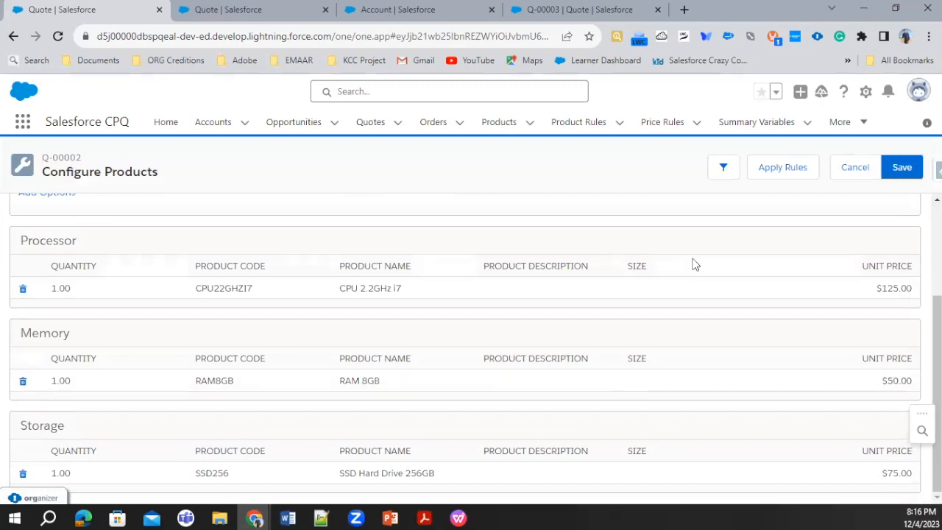
pyautogui.click(916, 171)
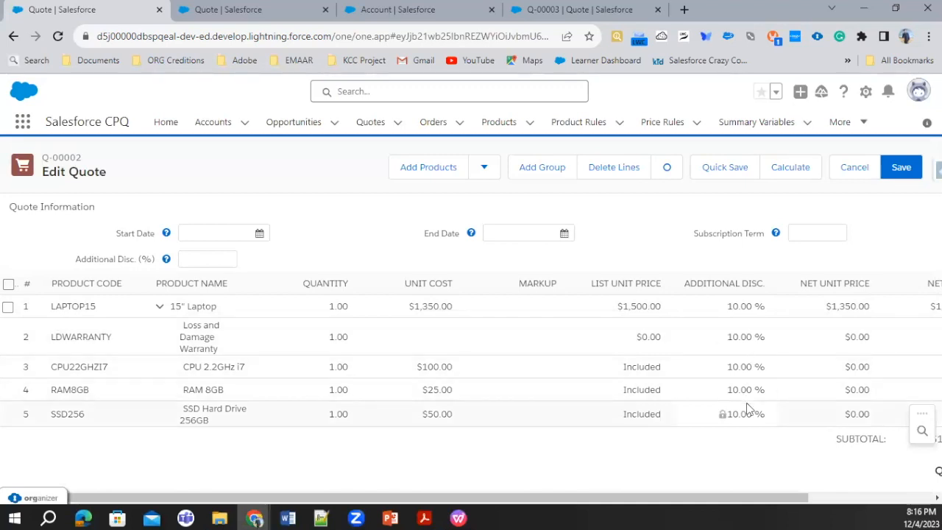
pyautogui.click(809, 283)
pyautogui.click(899, 167)
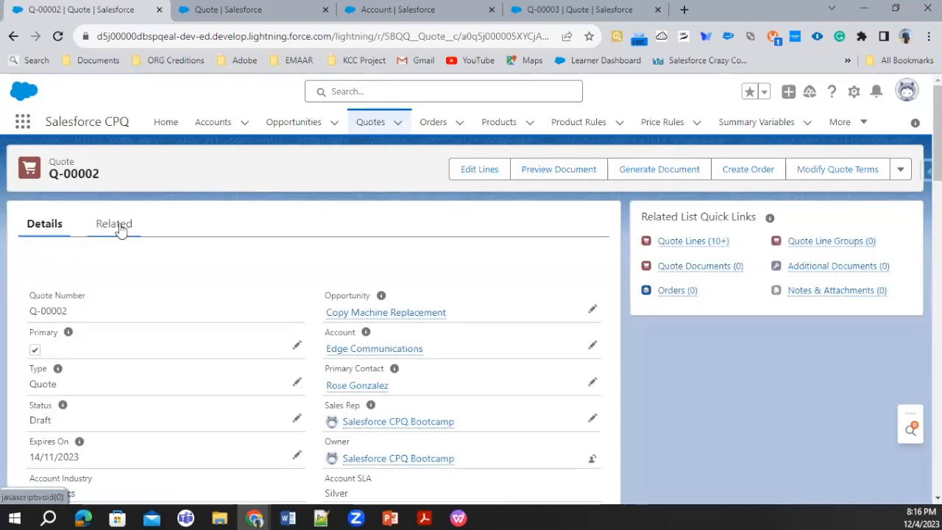
# Open the 15" Laptop quote line from the quote's line list and check the additional discount percentage in its Discount Information.
pyautogui.click(120, 228)
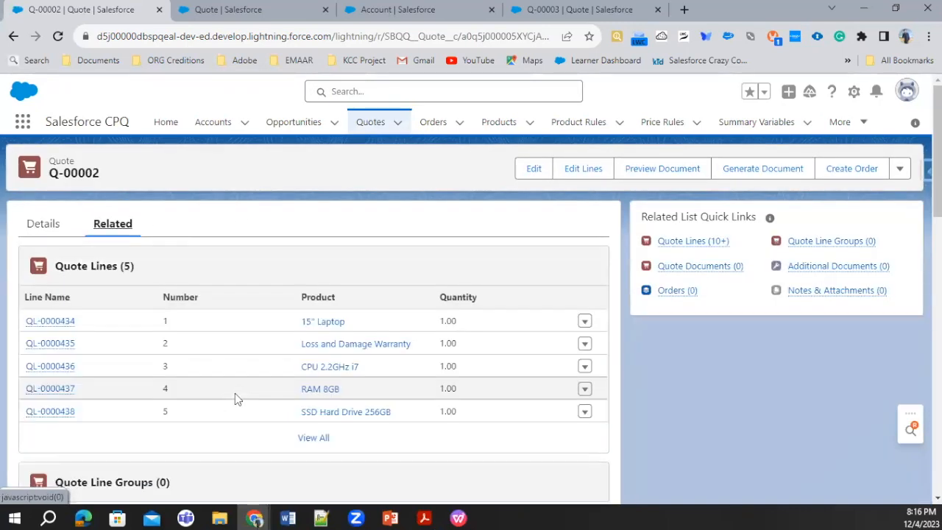
pyautogui.click(316, 440)
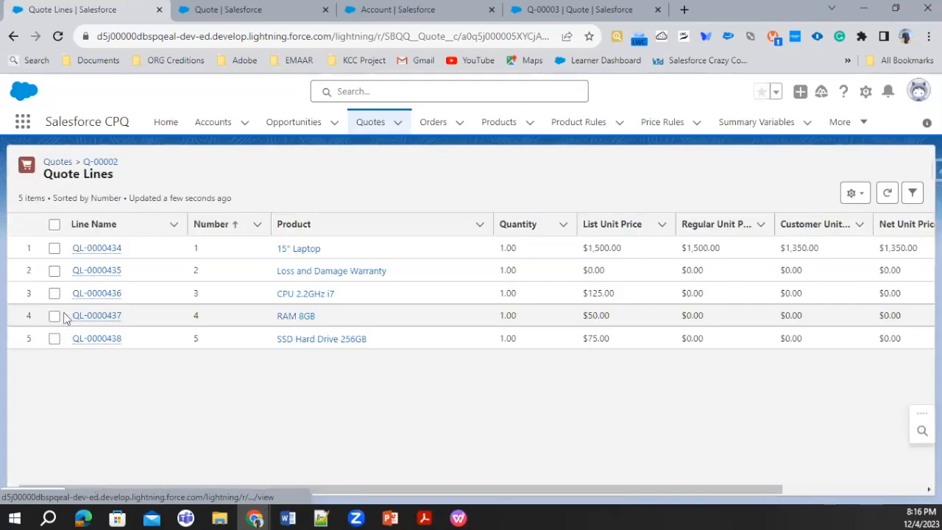
pyautogui.click(98, 249)
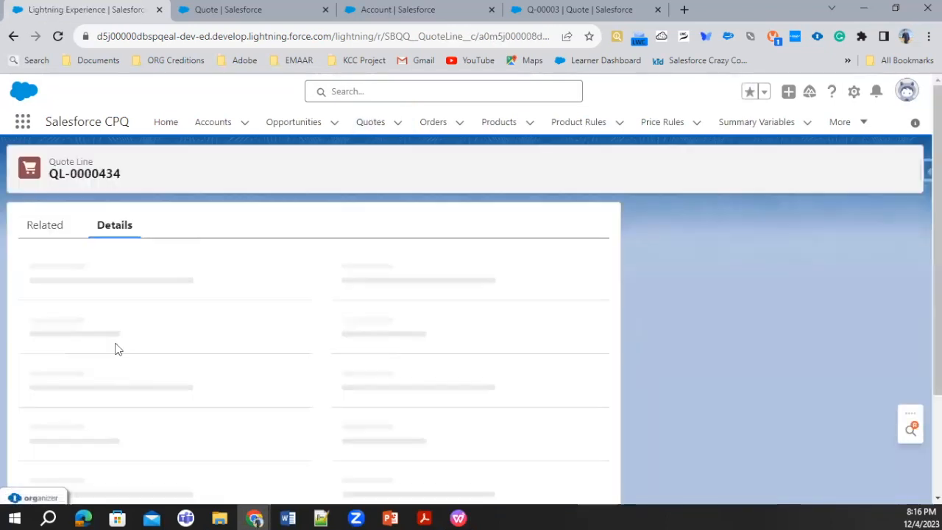
pyautogui.scroll(-3, 187, 333)
pyautogui.scroll(-3, 188, 335)
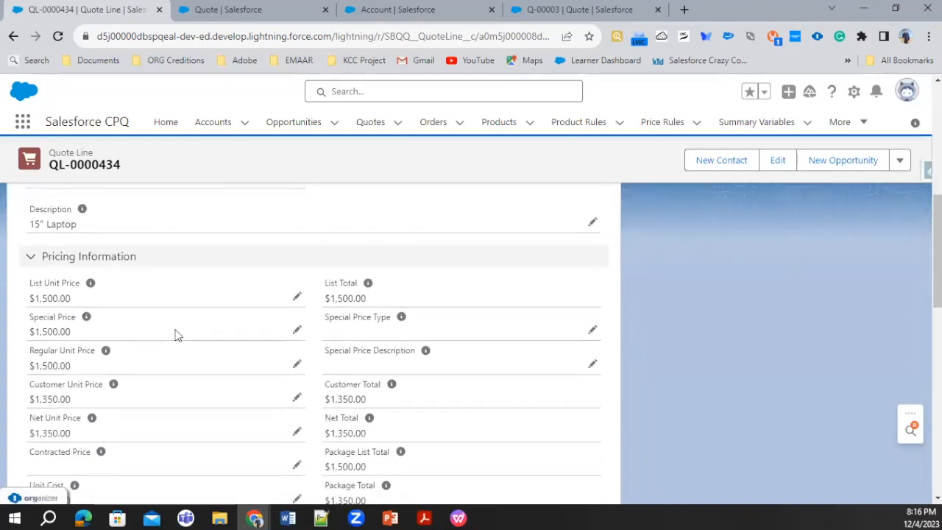
pyautogui.scroll(-1, 311, 378)
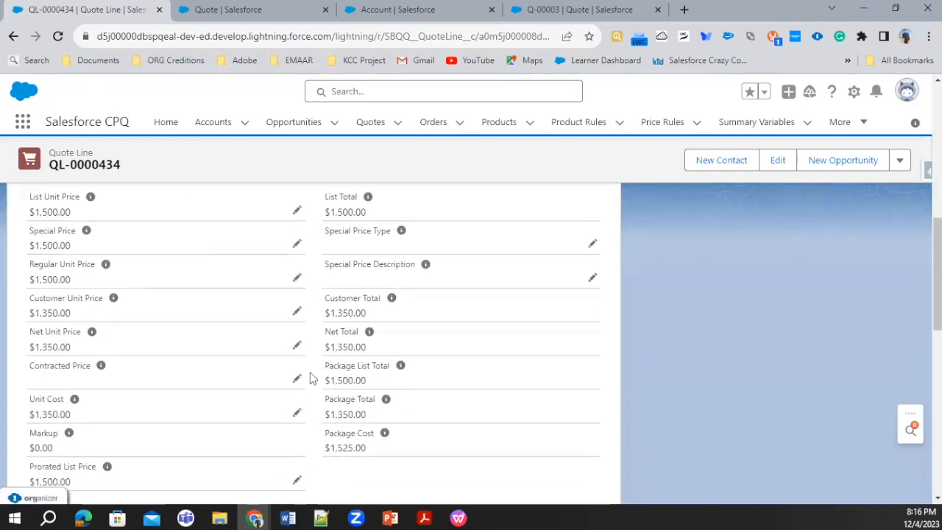
pyautogui.scroll(-2, 310, 378)
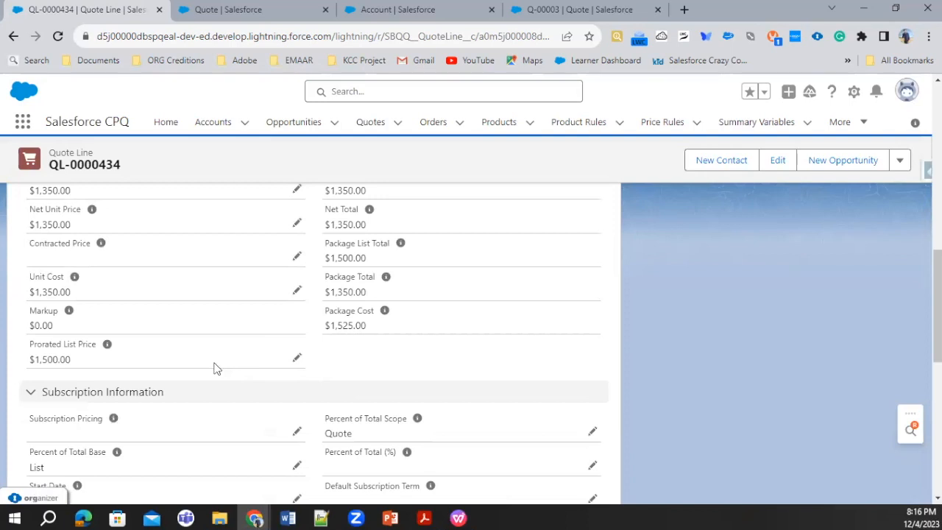
pyautogui.scroll(-3, 215, 368)
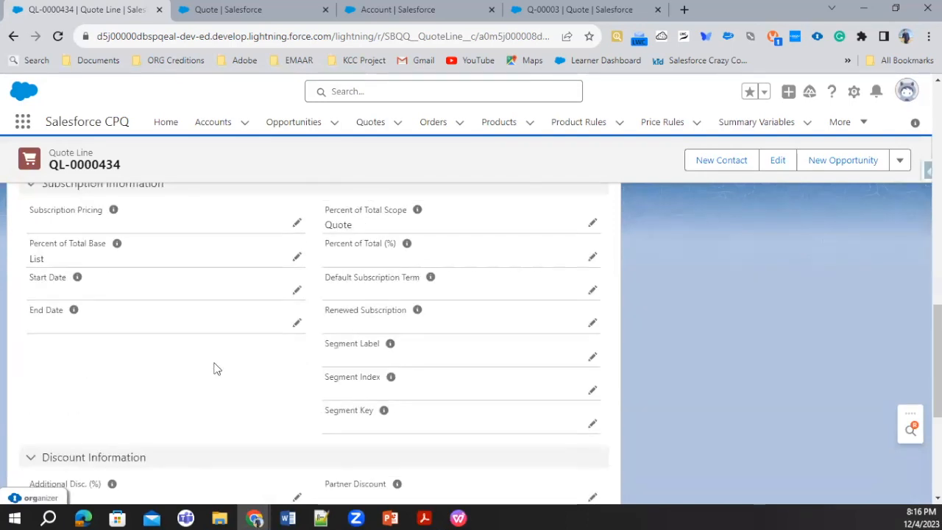
pyautogui.scroll(-3, 216, 368)
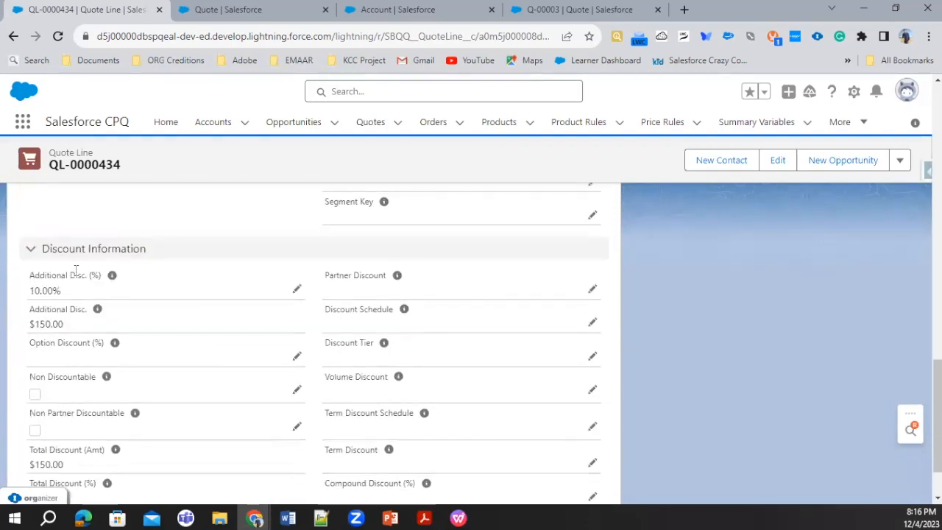
pyautogui.moveTo(29, 294); pyautogui.dragTo(104, 295)
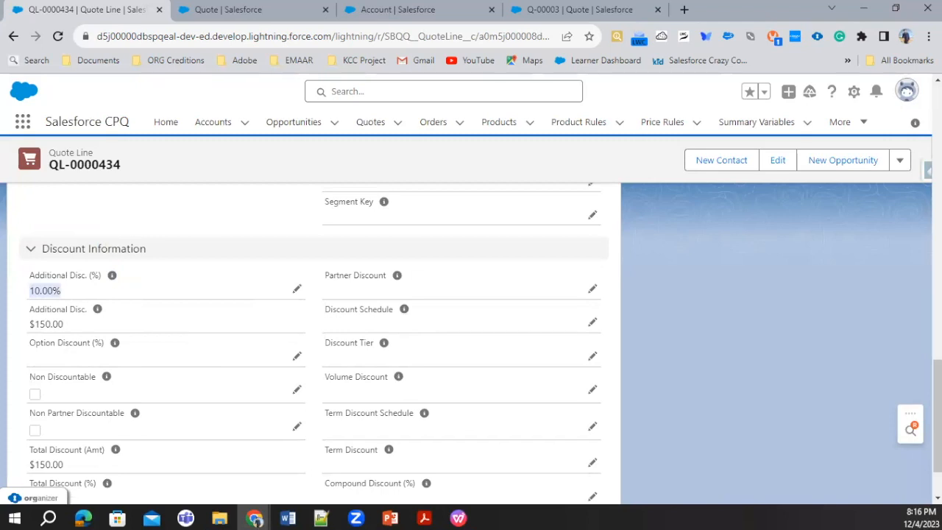
# Switch to the Price Rules presentation in PowerPoint and review the Price Conditions and Price Actions slides.
pyautogui.hotkey('alt', 'Tab')
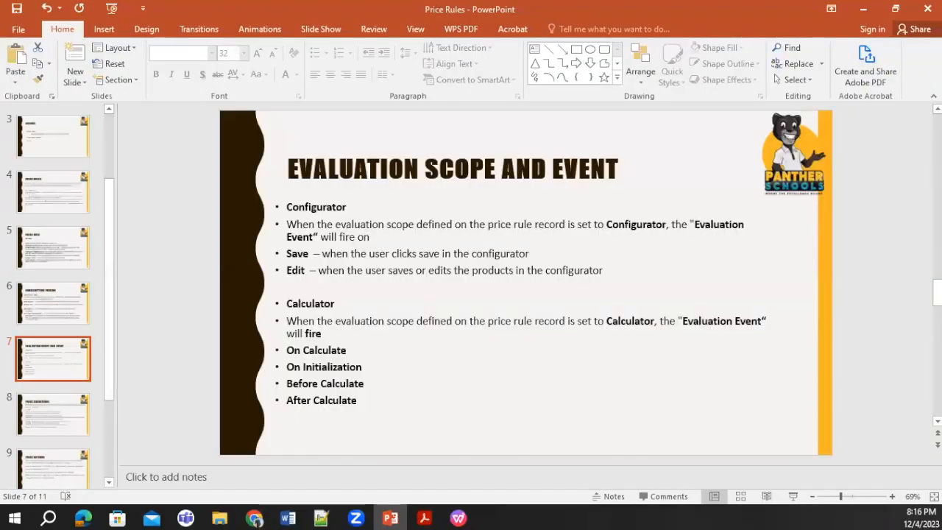
pyautogui.click(49, 410)
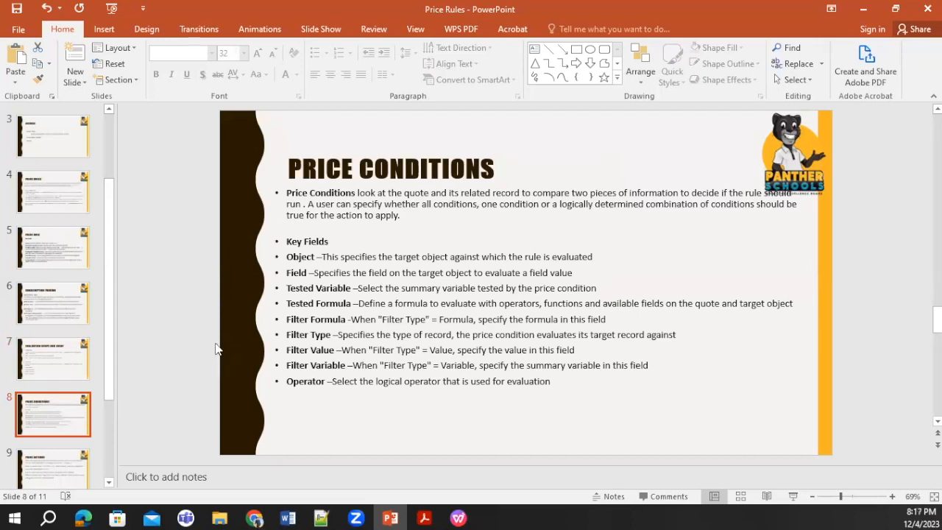
pyautogui.click(68, 458)
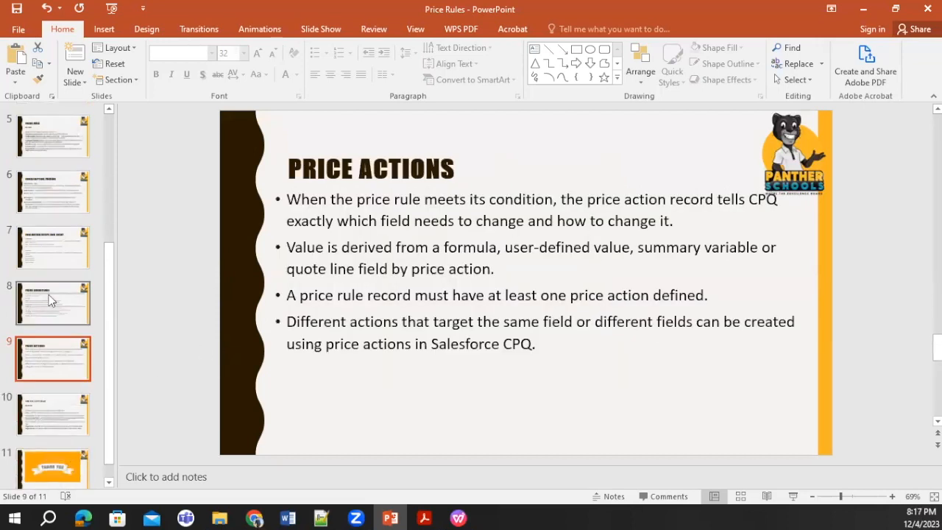
pyautogui.click(47, 267)
pyautogui.moveTo(48, 325); pyautogui.dragTo(48, 316)
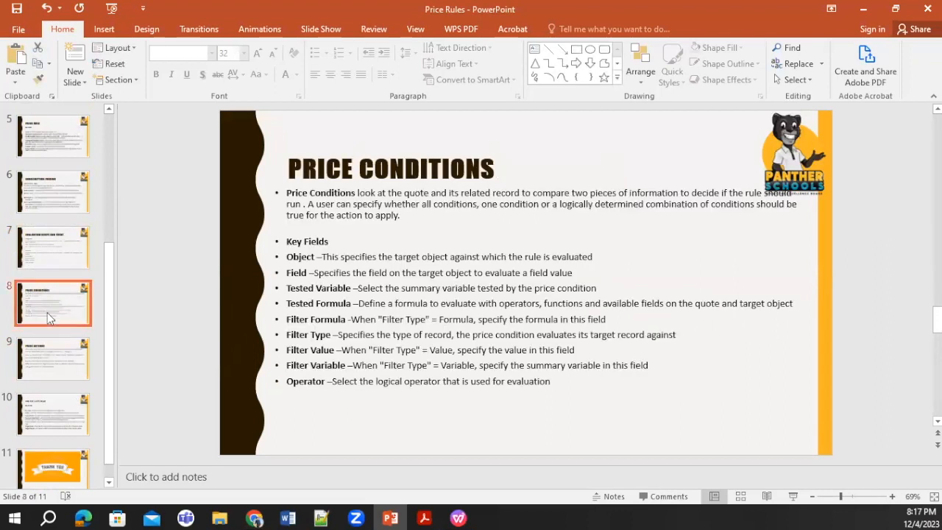